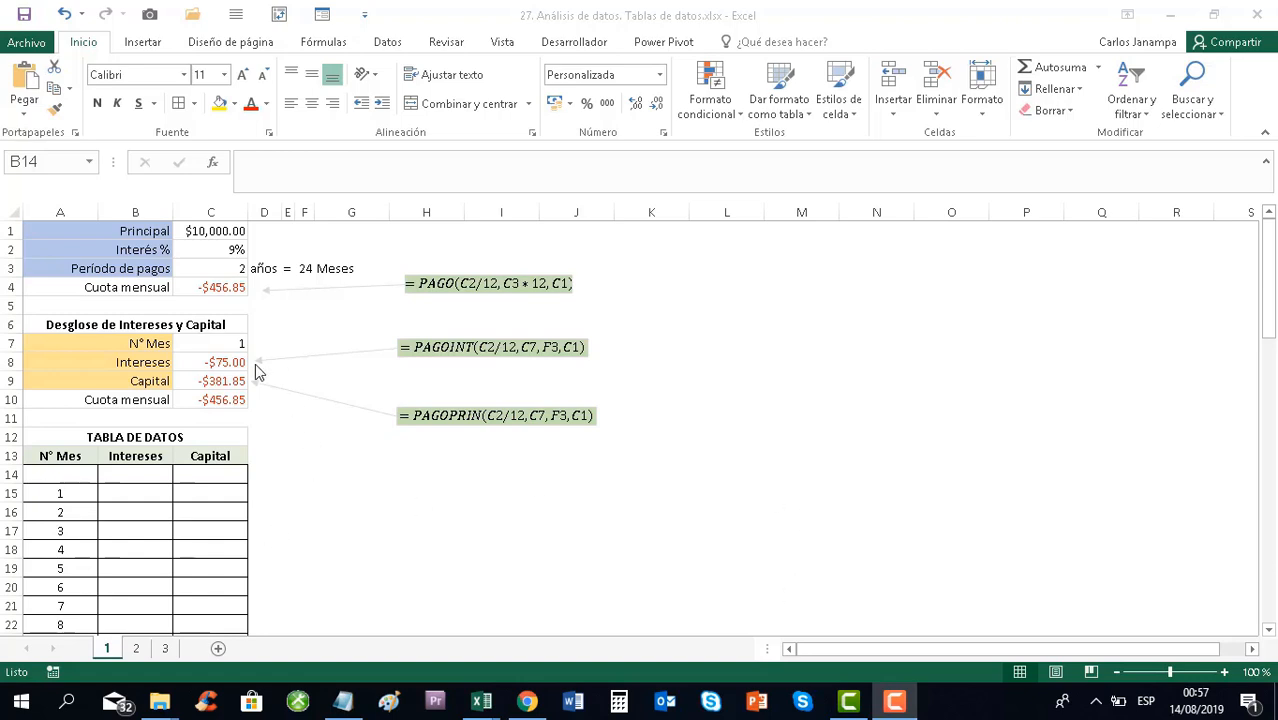
Set the loan's payment period in C3 to 5 years
{"action": "left_click", "coordinate": [198, 233]}
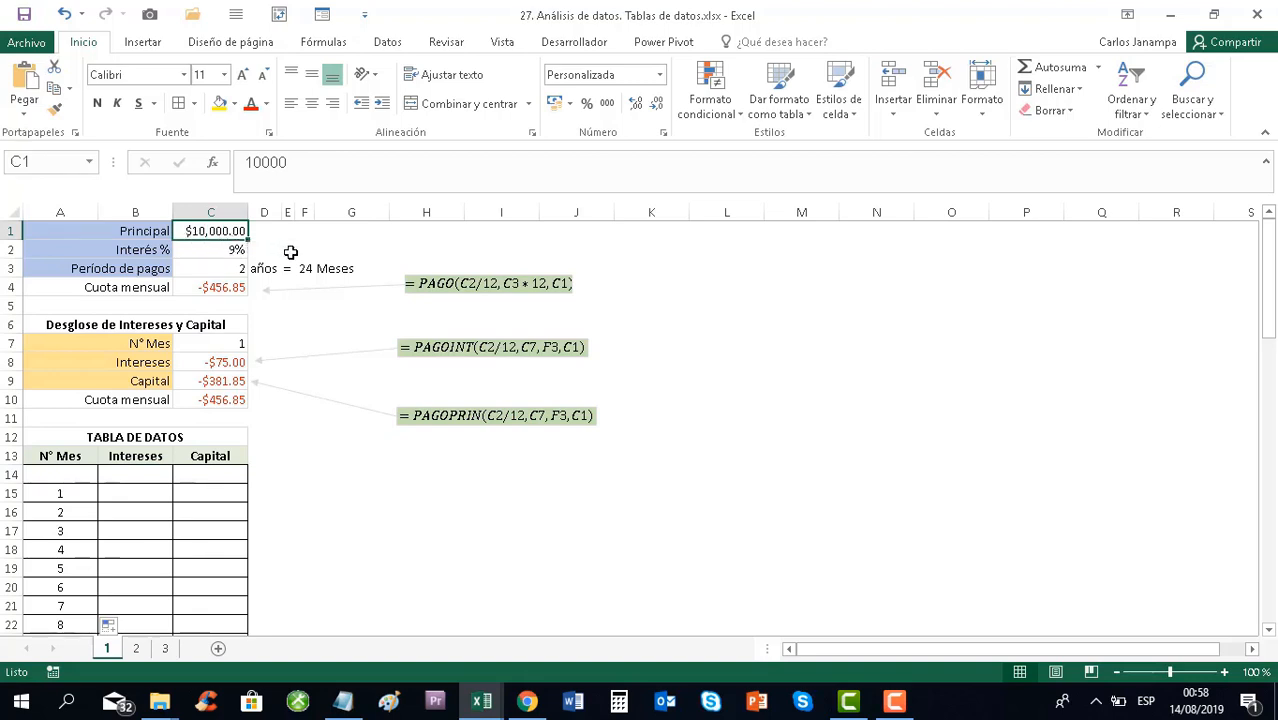
{"action": "left_click", "coordinate": [211, 251]}
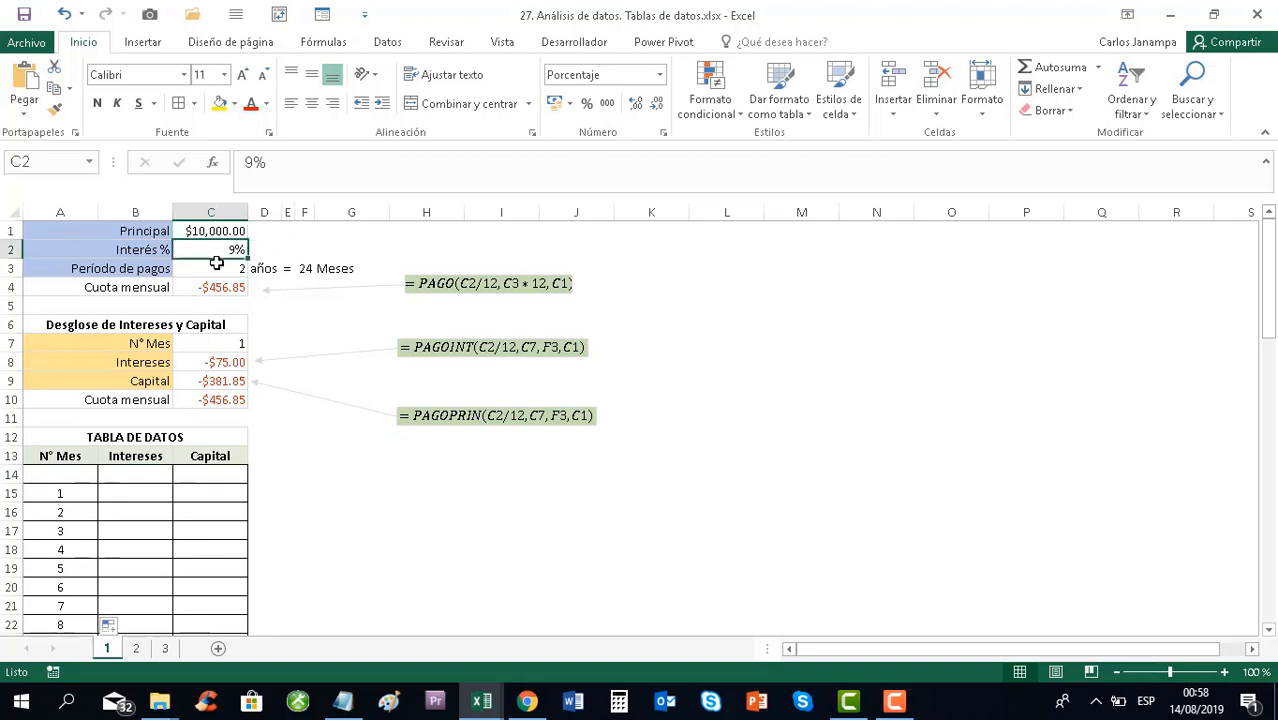
{"action": "left_click", "coordinate": [216, 267]}
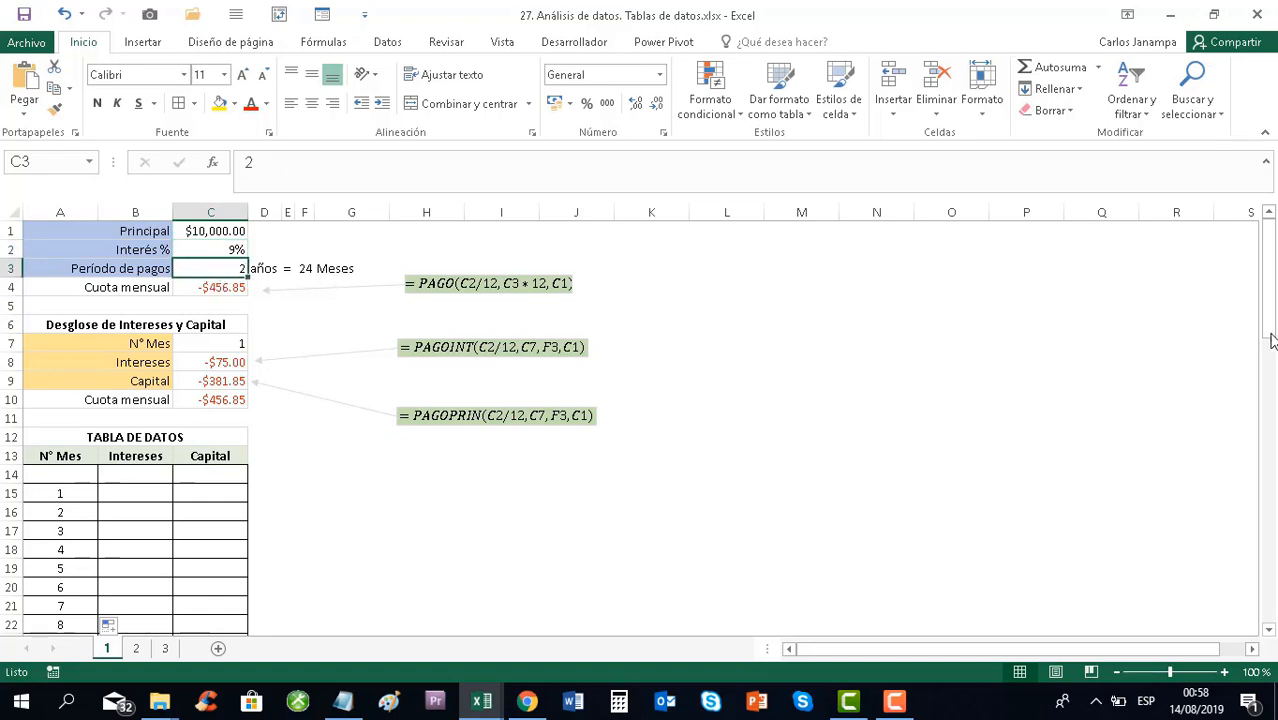
{"action": "left_click_drag", "start_coordinate": [1272, 341], "coordinate": [1262, 246]}
{"action": "type", "text": "5"}
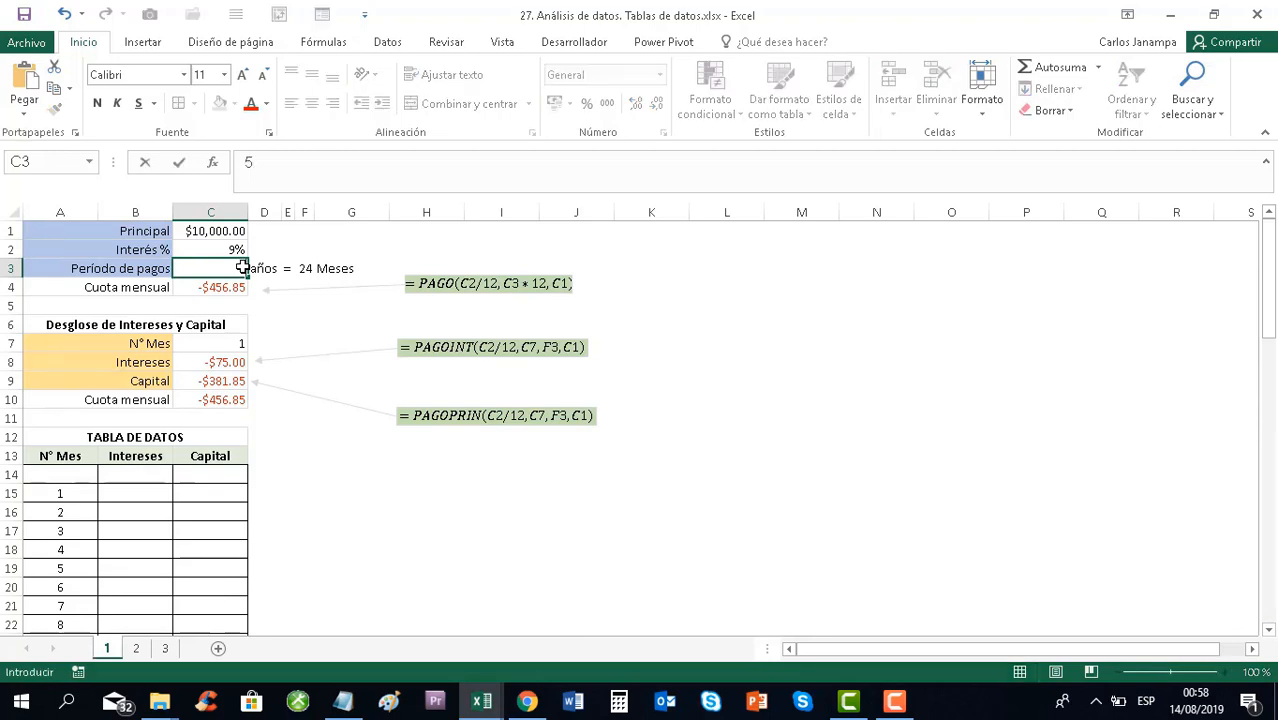
{"action": "key", "text": "Return"}
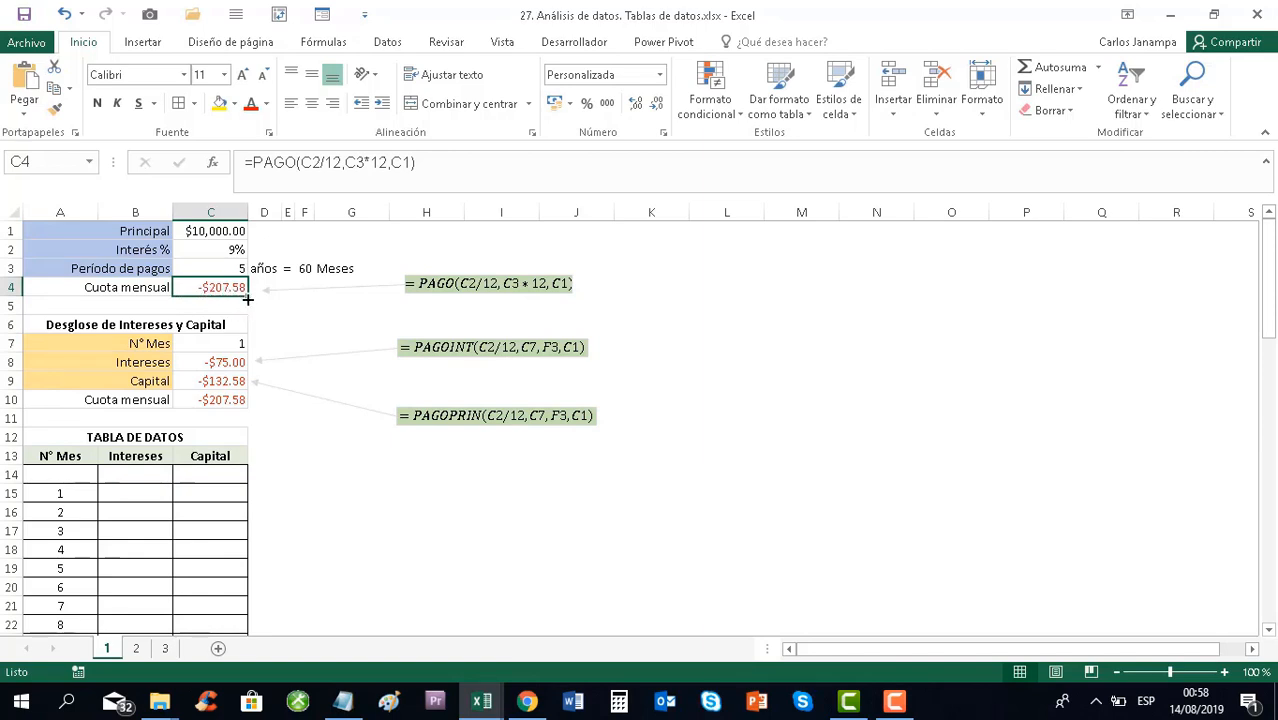
Examine the formulas for the monthly payment and its breakdown into interest and capital in C4 and C7 to C10
{"action": "left_click", "coordinate": [207, 347]}
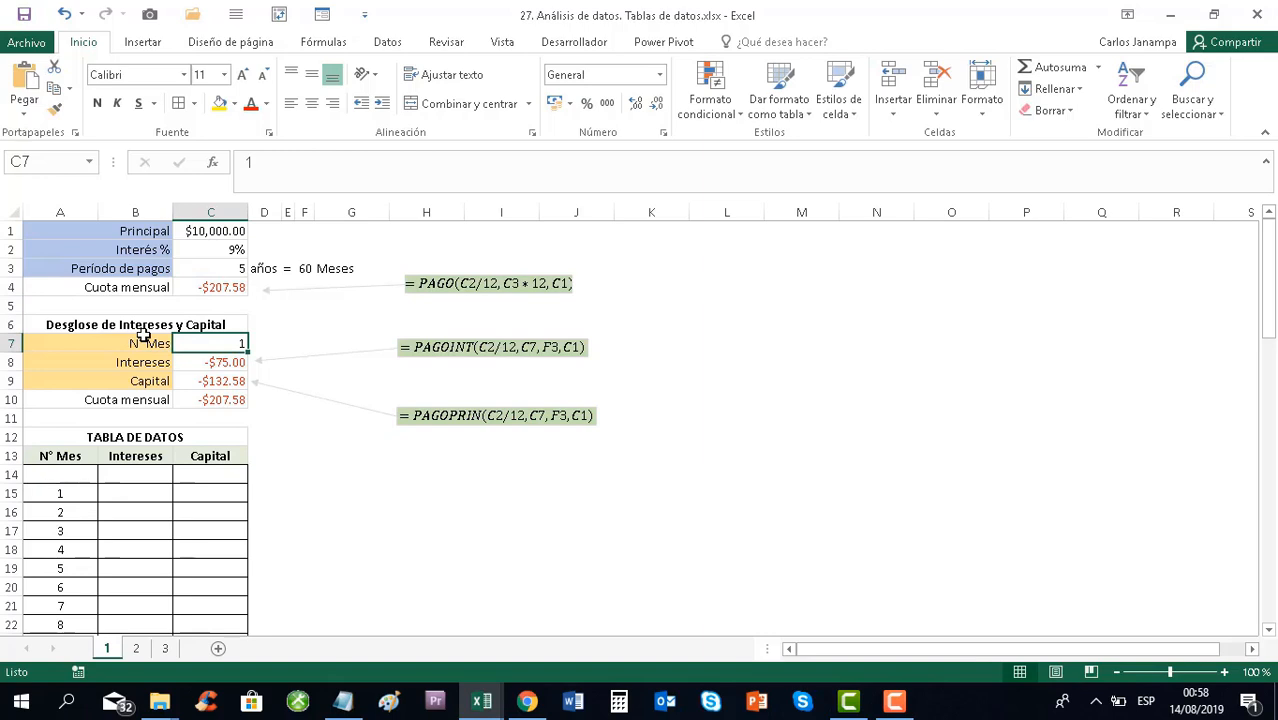
{"action": "left_click", "coordinate": [210, 364]}
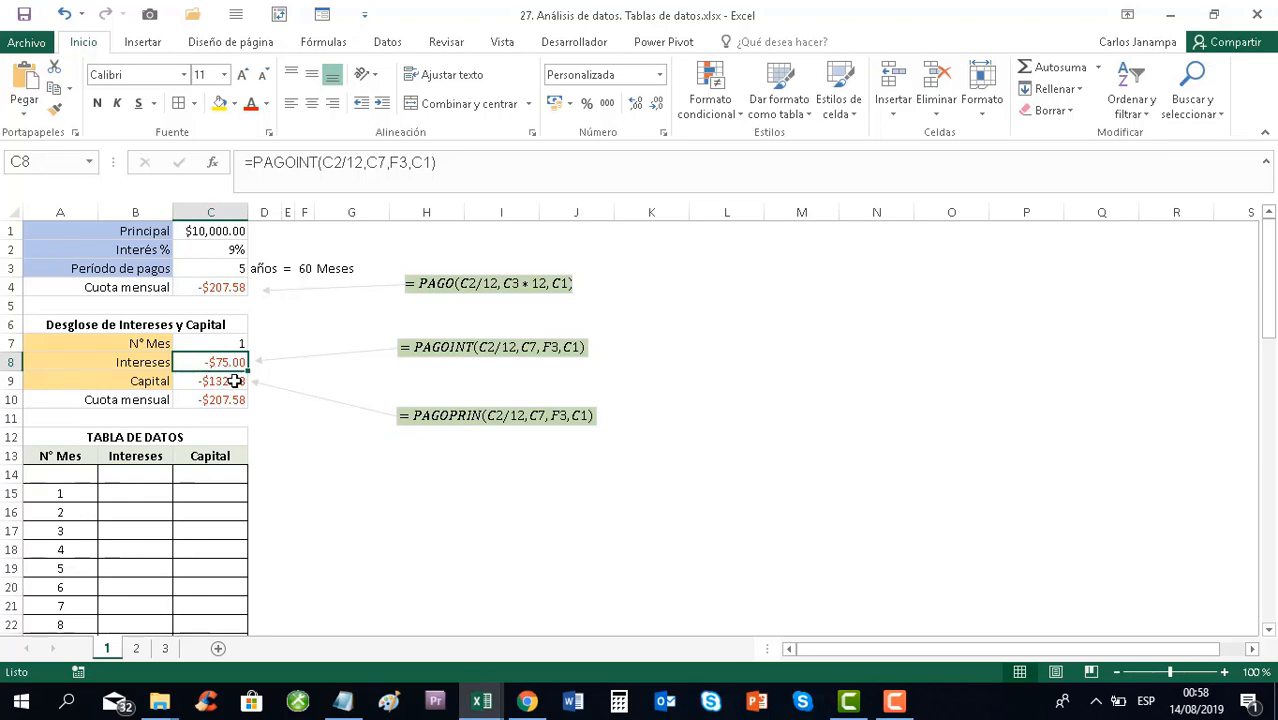
{"action": "left_click", "coordinate": [236, 381]}
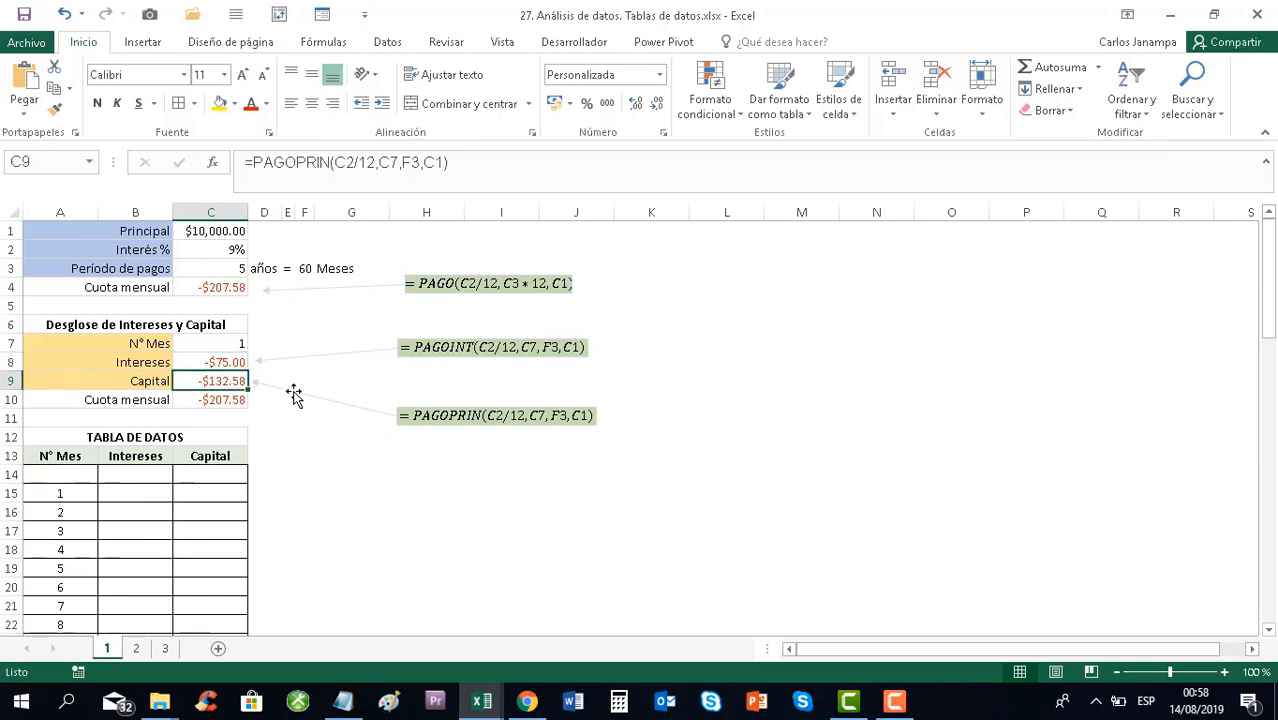
{"action": "left_click", "coordinate": [233, 400]}
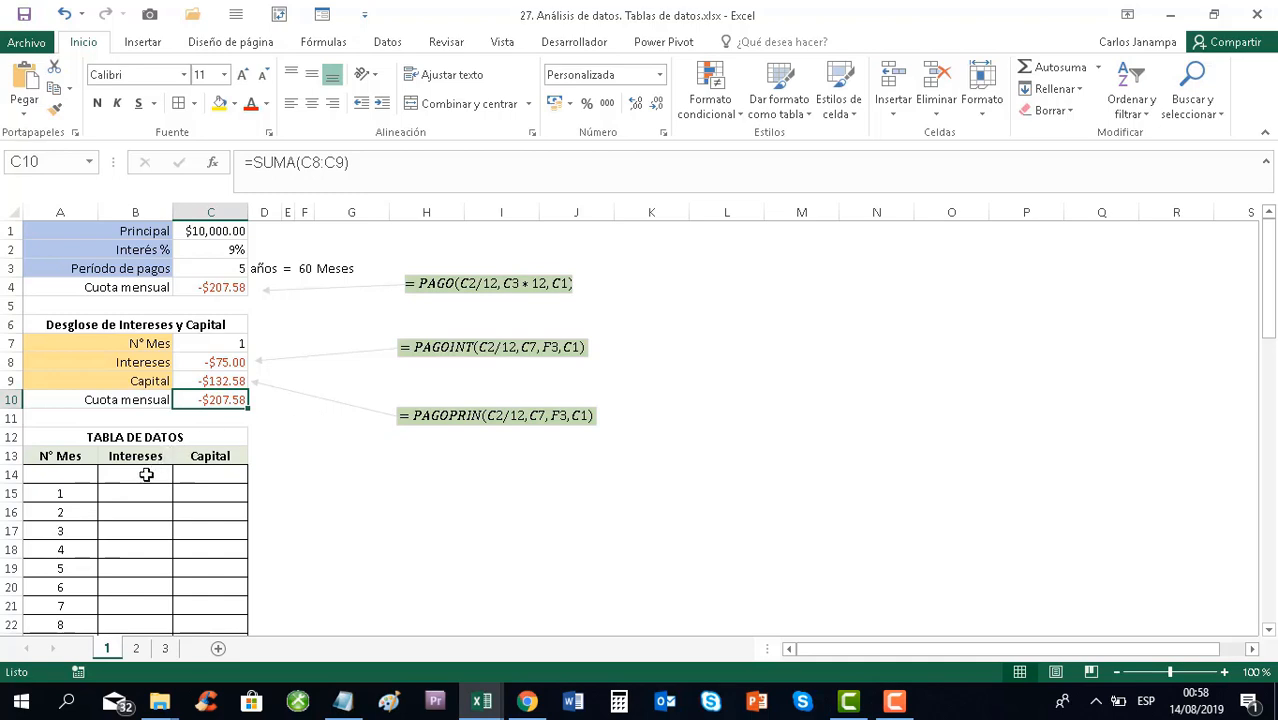
{"action": "left_click", "coordinate": [222, 296]}
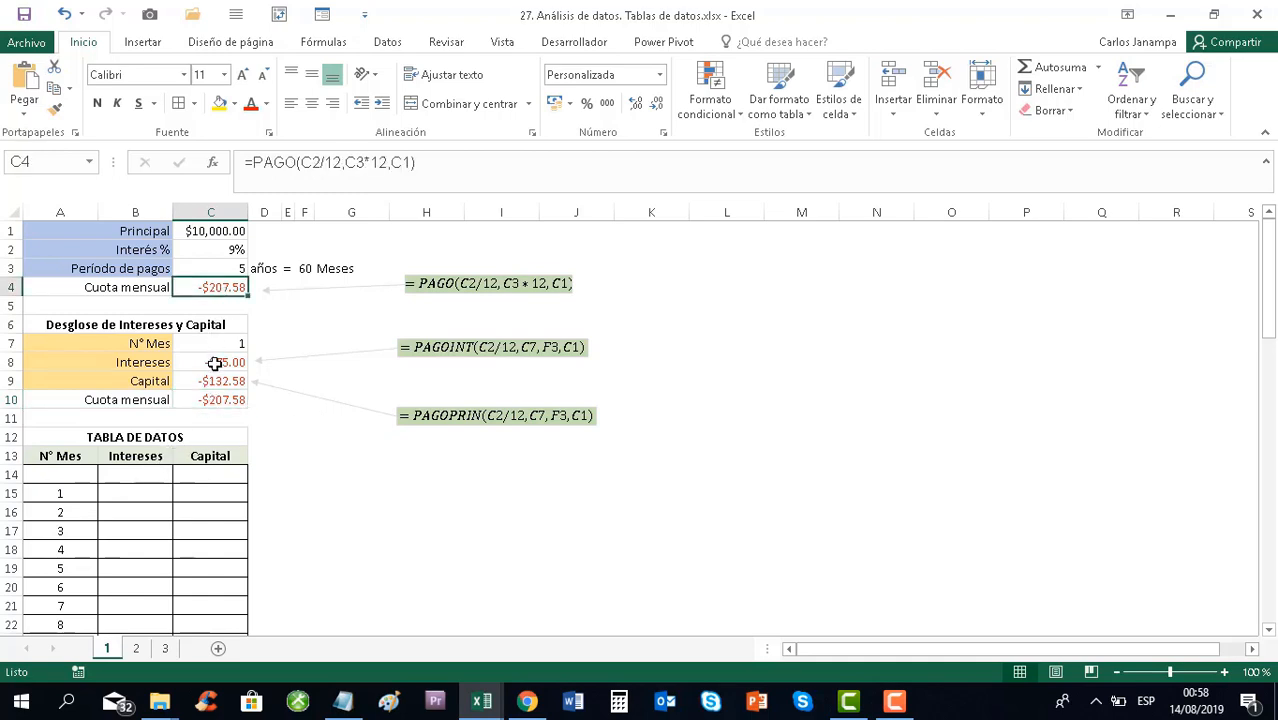
{"action": "left_click", "coordinate": [214, 363]}
{"action": "left_click", "coordinate": [221, 295]}
{"action": "left_click", "coordinate": [205, 363]}
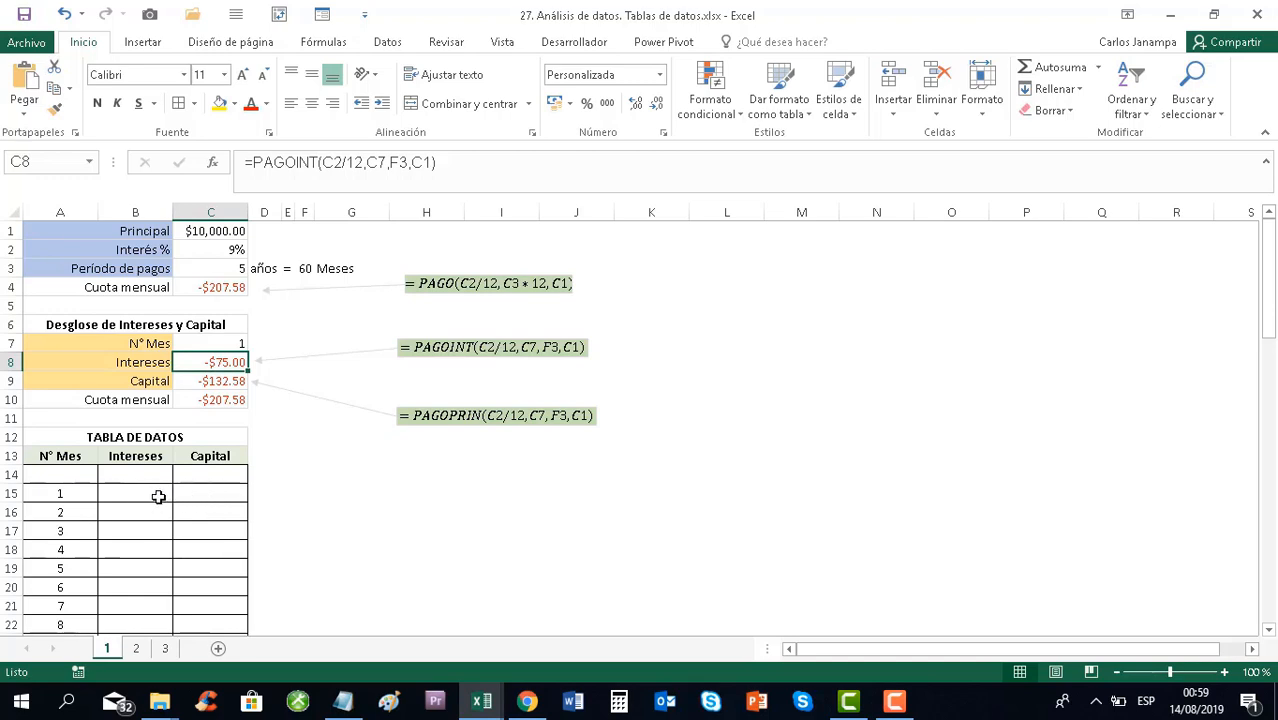
Link the blank cell under the data table's Intereses heading, B14, to the interest amount with =C8
{"action": "left_click", "coordinate": [143, 475]}
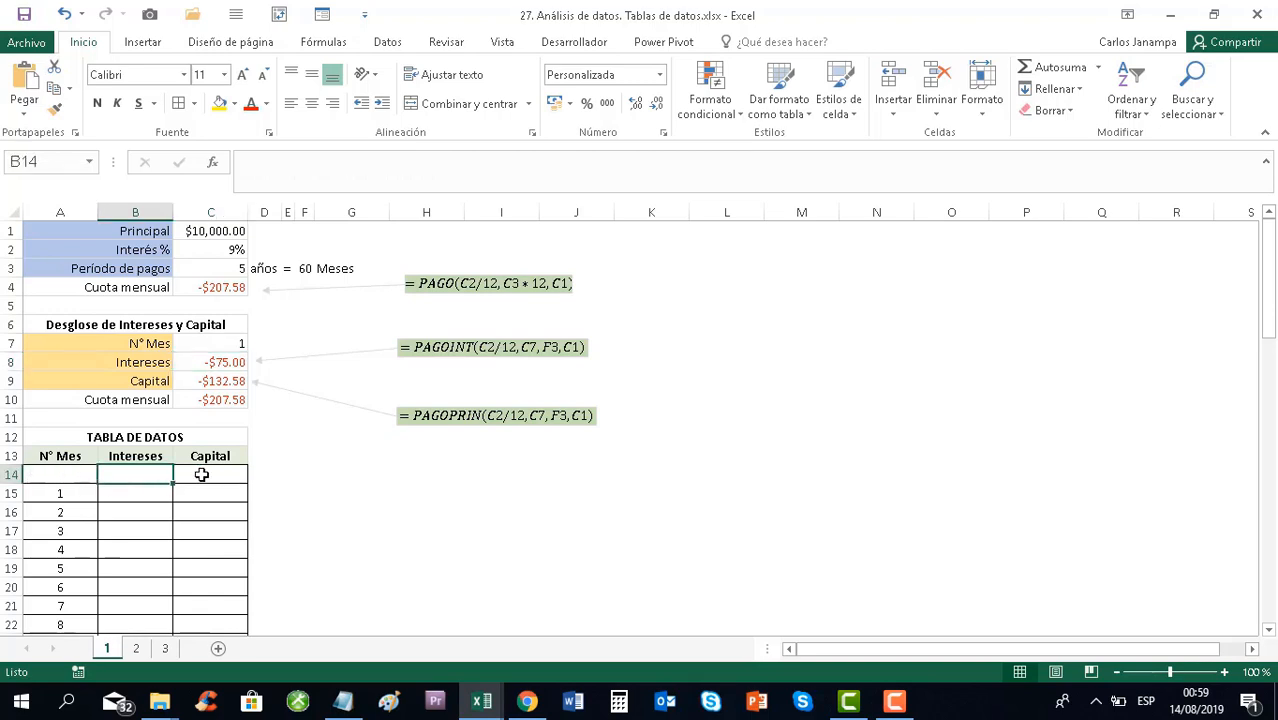
{"action": "left_click", "coordinate": [65, 474]}
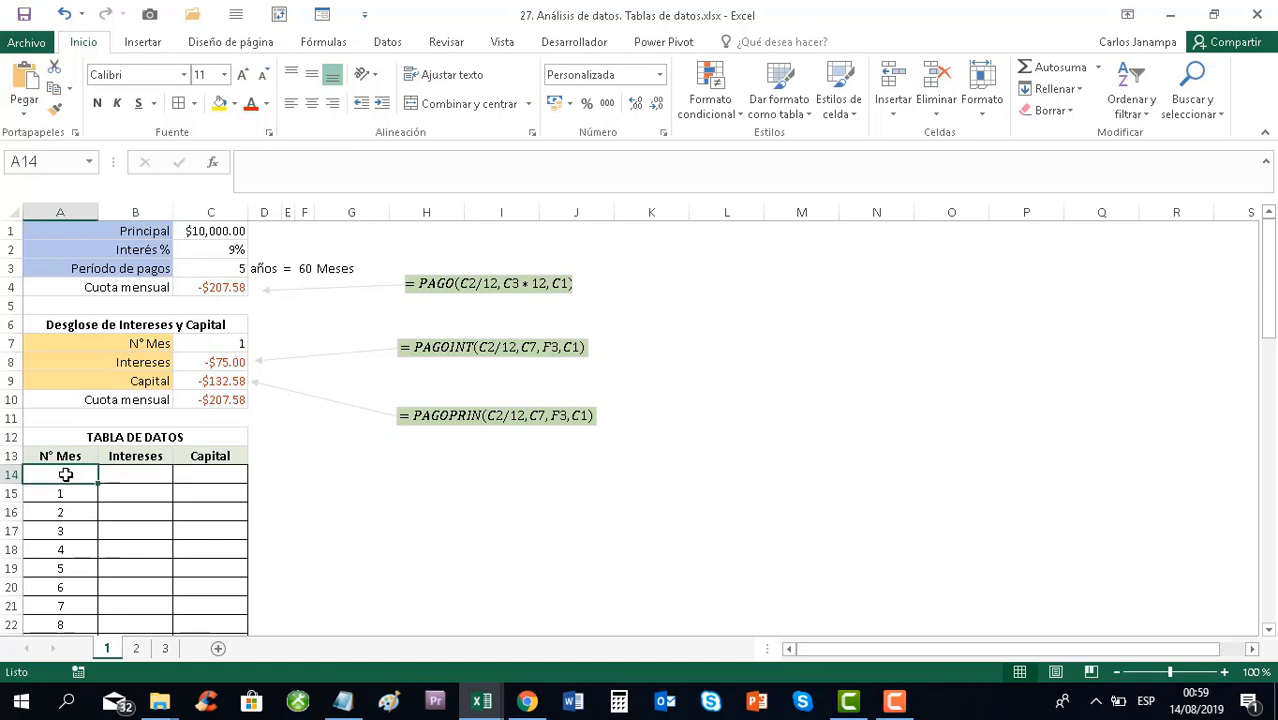
{"action": "left_click", "coordinate": [144, 475]}
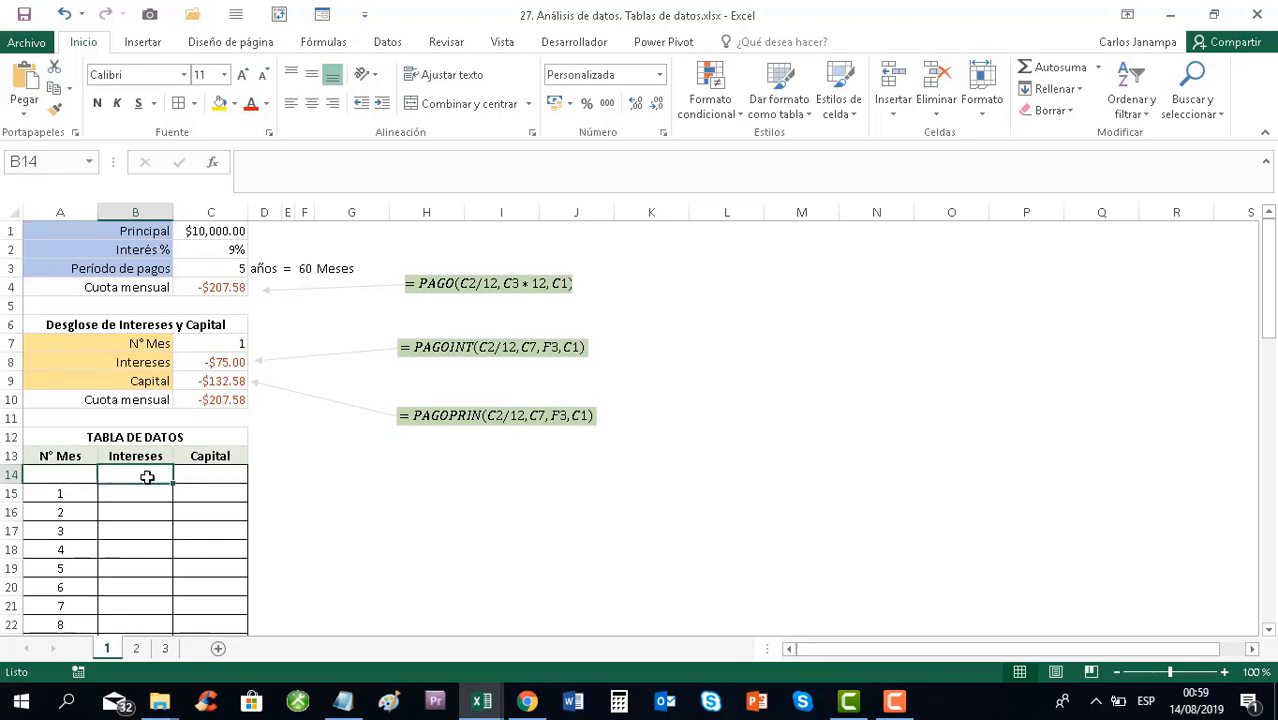
{"action": "left_click", "coordinate": [205, 482]}
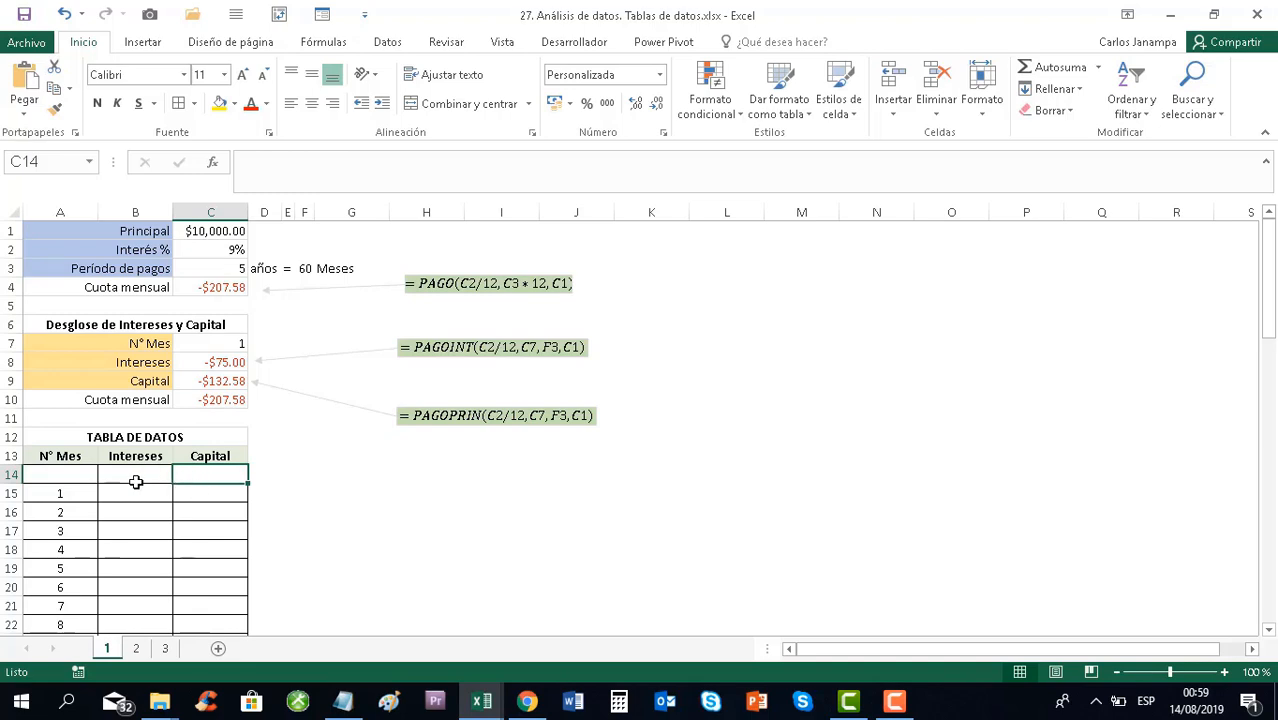
{"action": "left_click", "coordinate": [136, 484]}
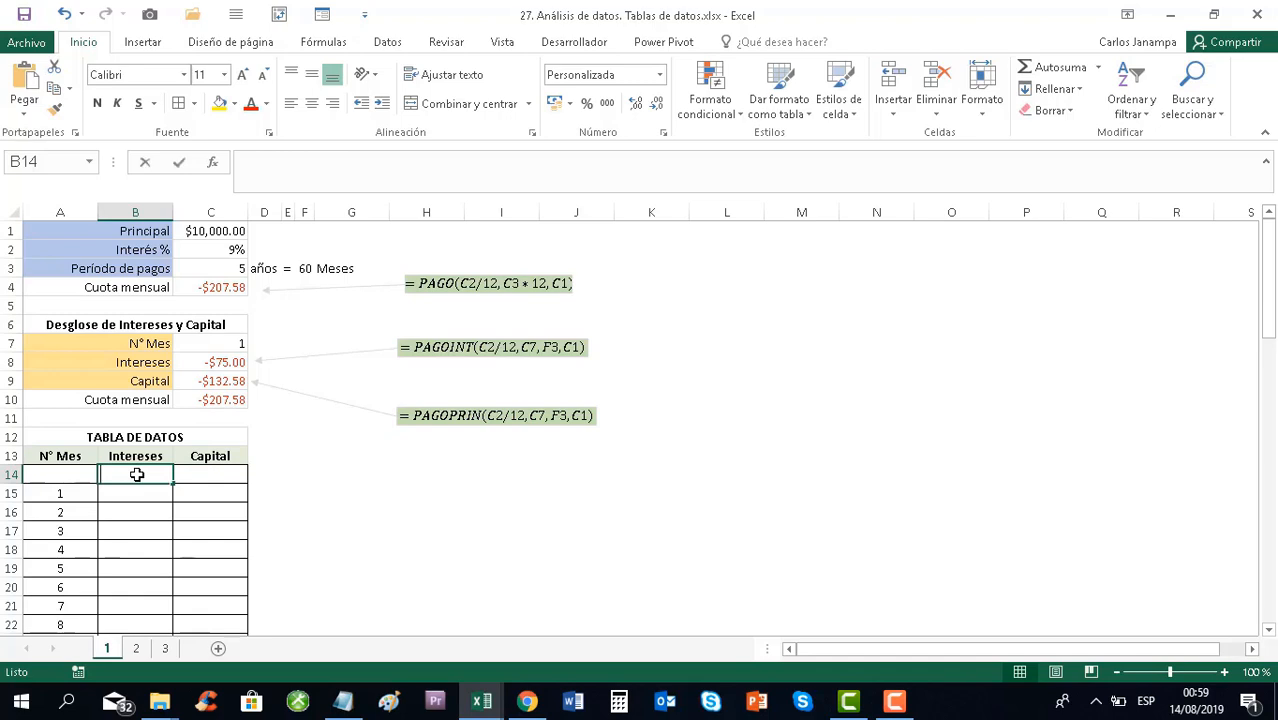
{"action": "type", "text": "="}
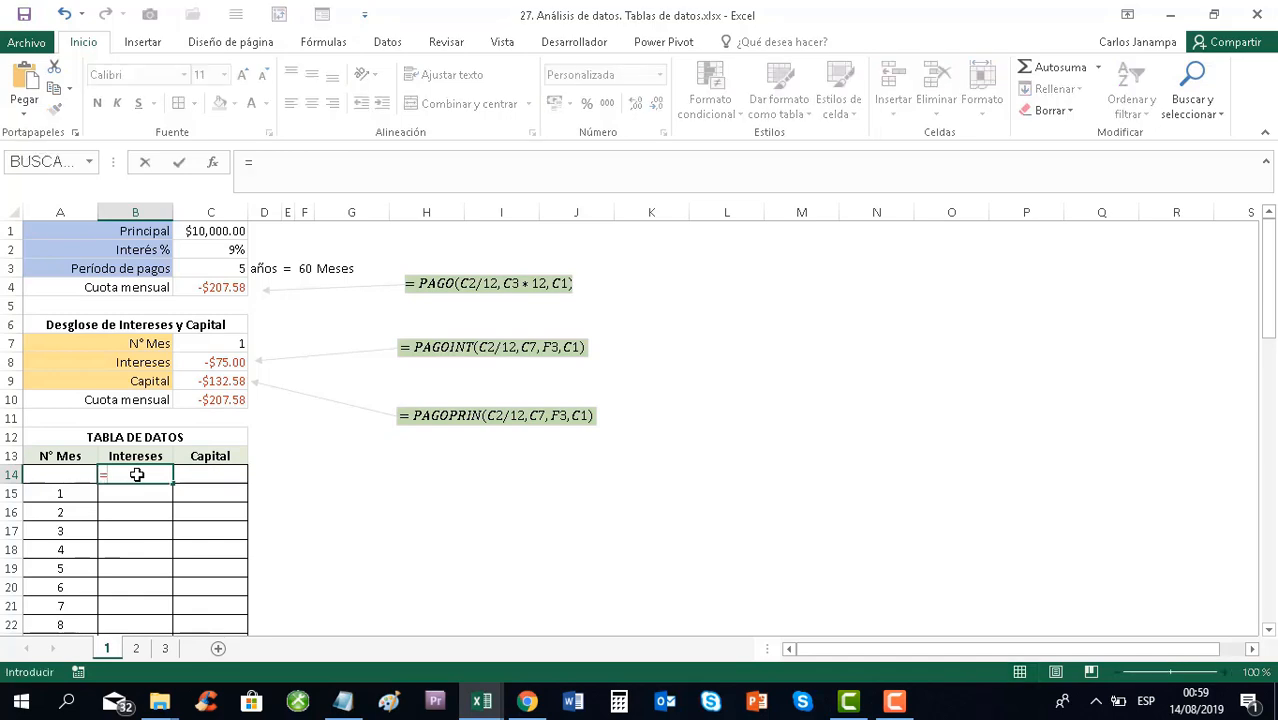
{"action": "left_click", "coordinate": [222, 366]}
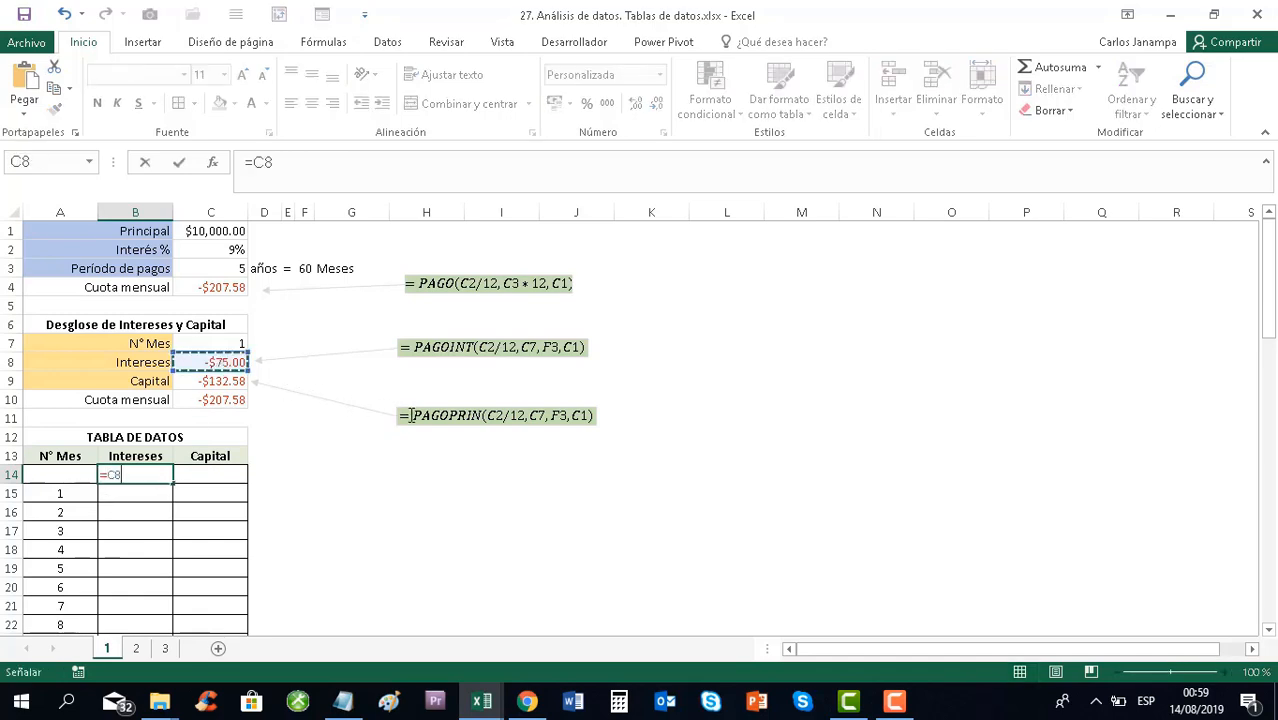
{"action": "key", "text": "Return"}
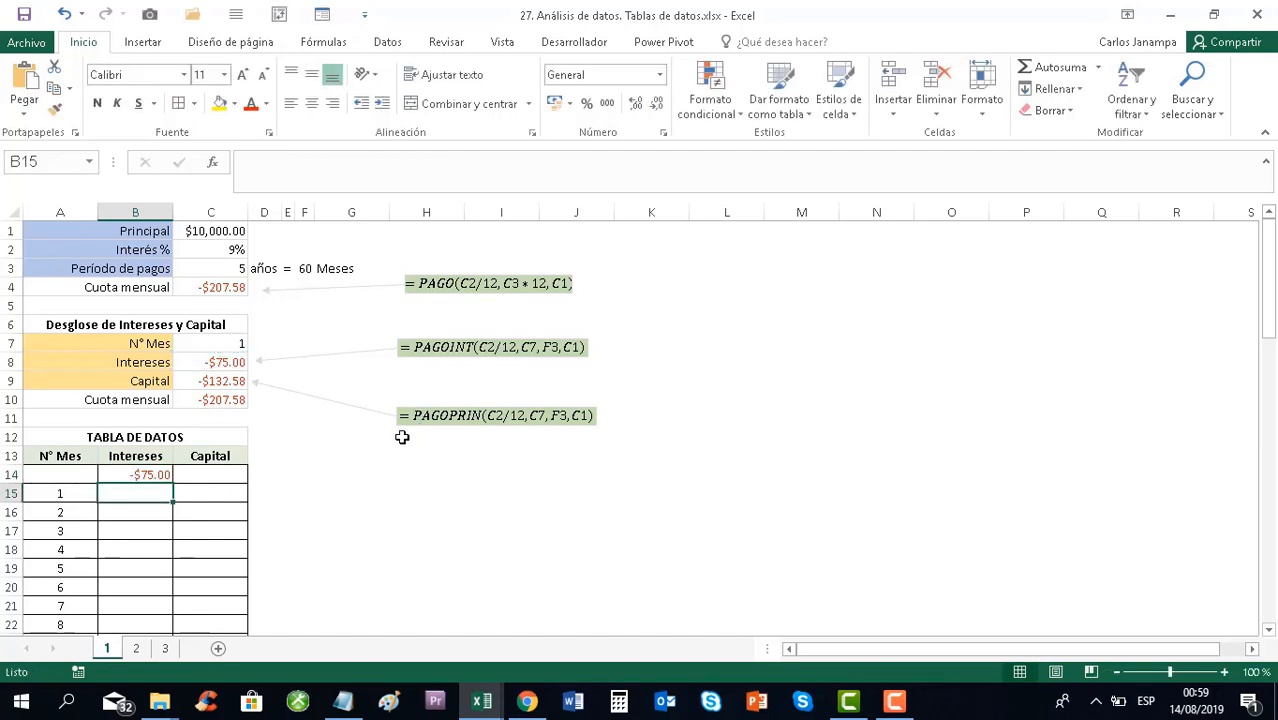
Link cell C14 under the Capital heading to the capital amount with =C9
{"action": "left_click", "coordinate": [200, 474]}
{"action": "type", "text": "="}
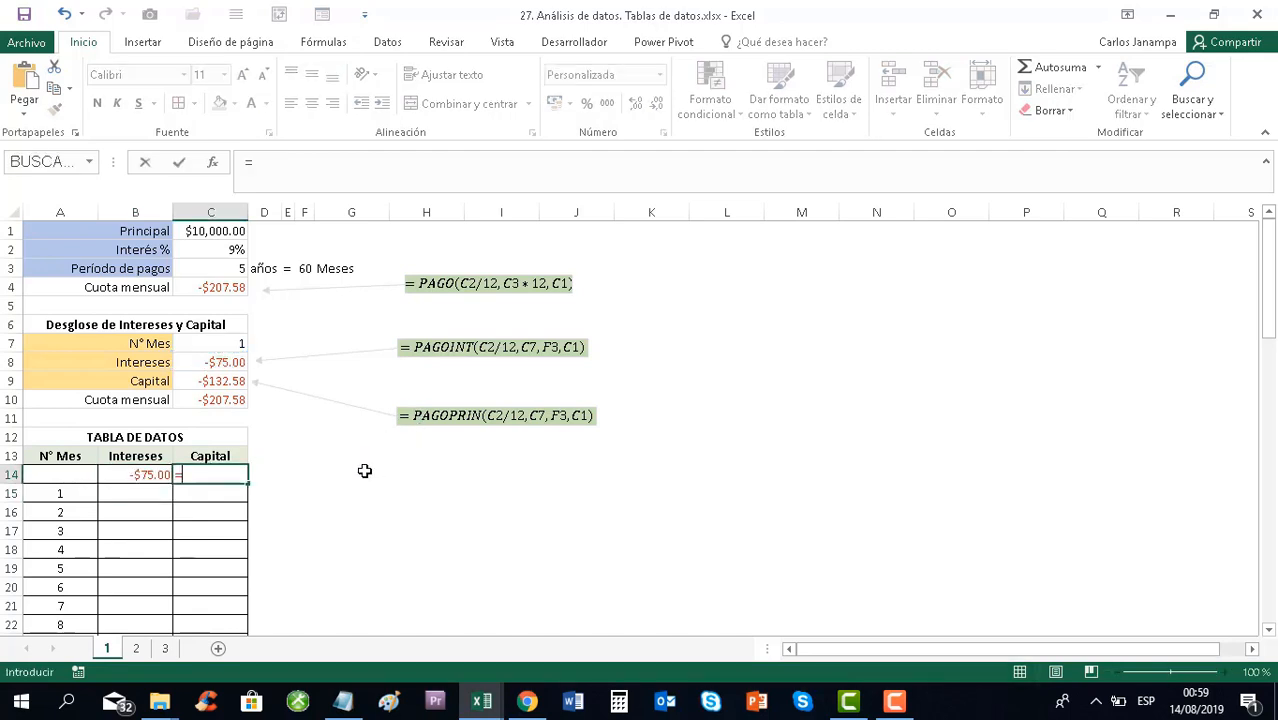
{"action": "left_click", "coordinate": [232, 378]}
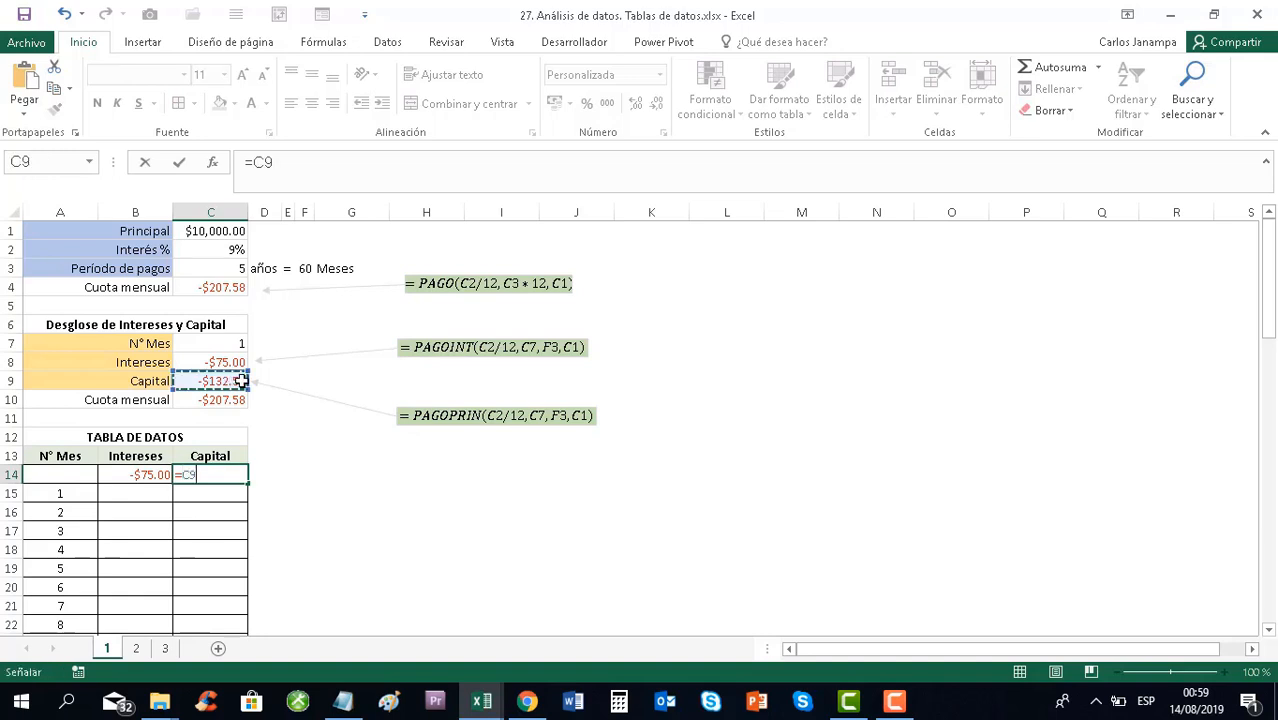
{"action": "key", "text": "Return"}
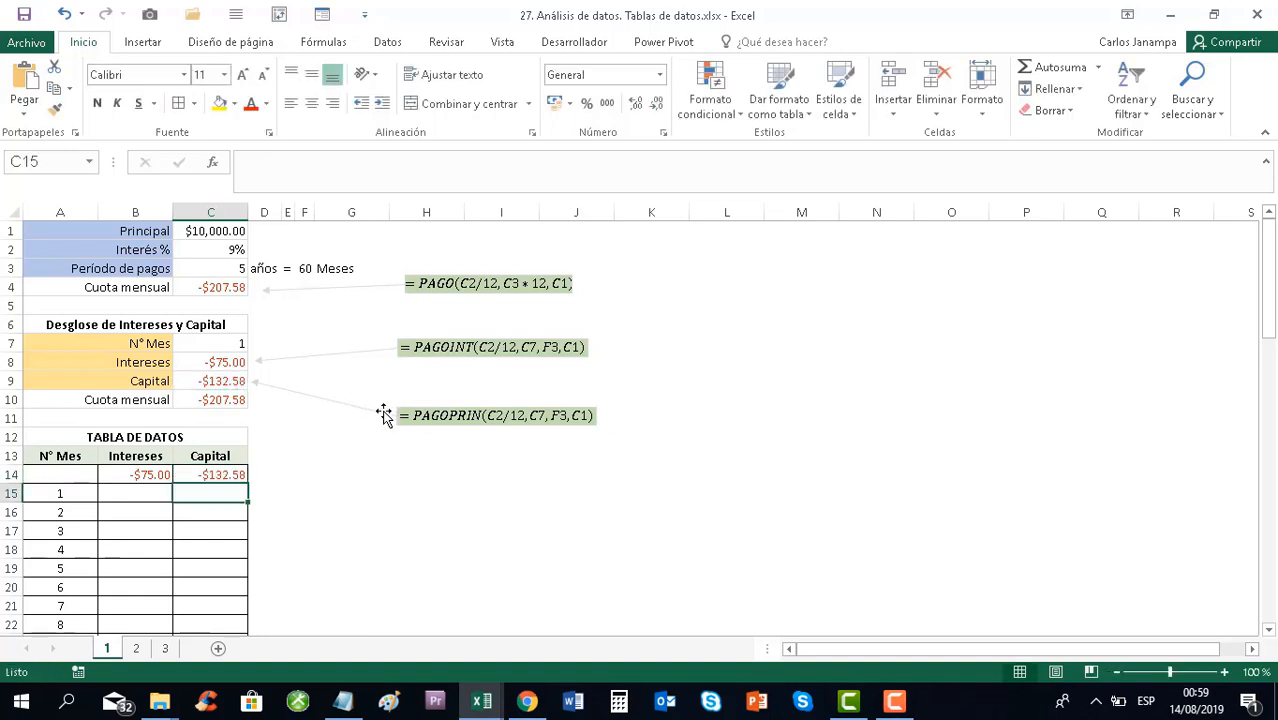
Create a what-if data table over A14:C74 with $C$7 as the column input cell and no row input cell
{"action": "left_click", "coordinate": [128, 496]}
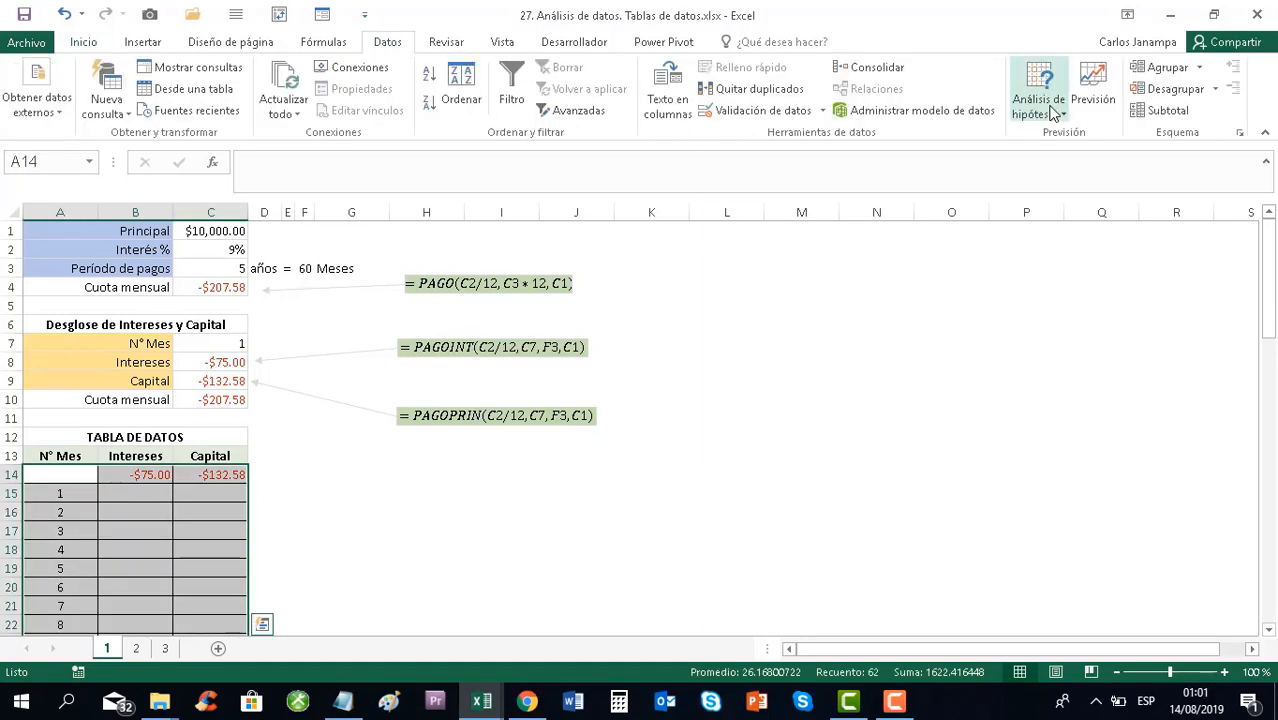
{"action": "left_click", "coordinate": [1038, 95]}
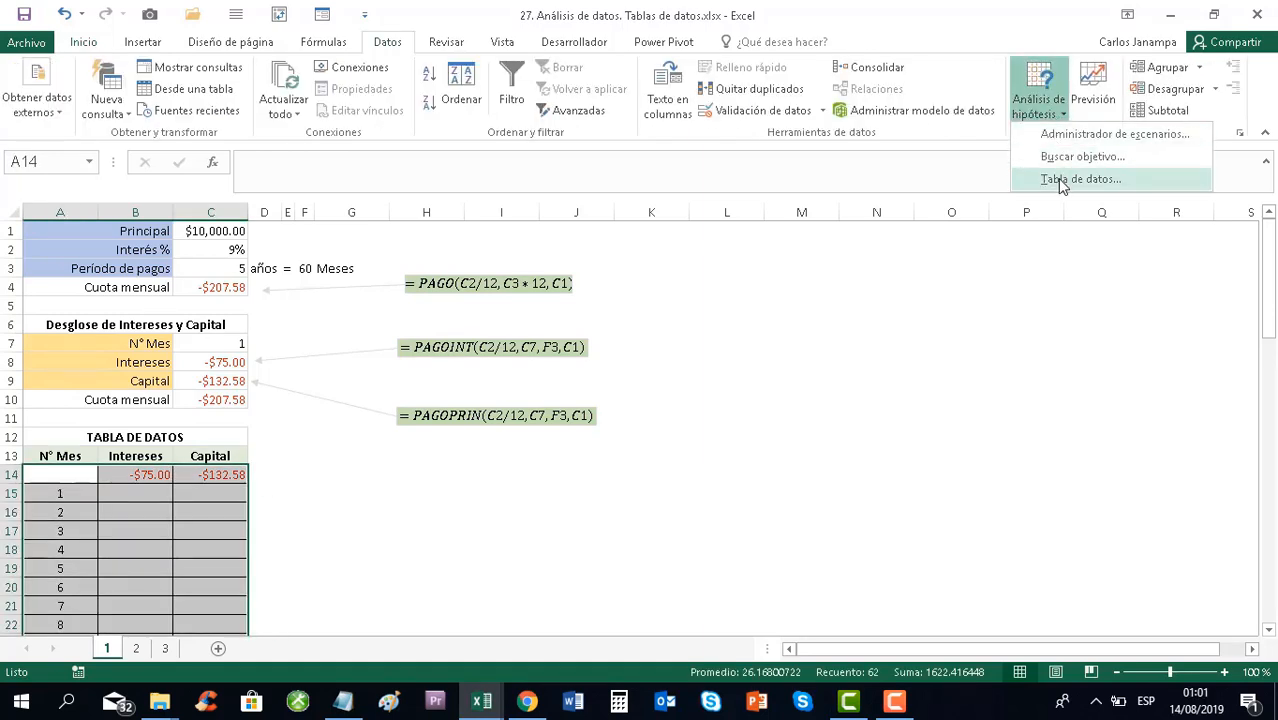
{"action": "left_click", "coordinate": [1057, 178]}
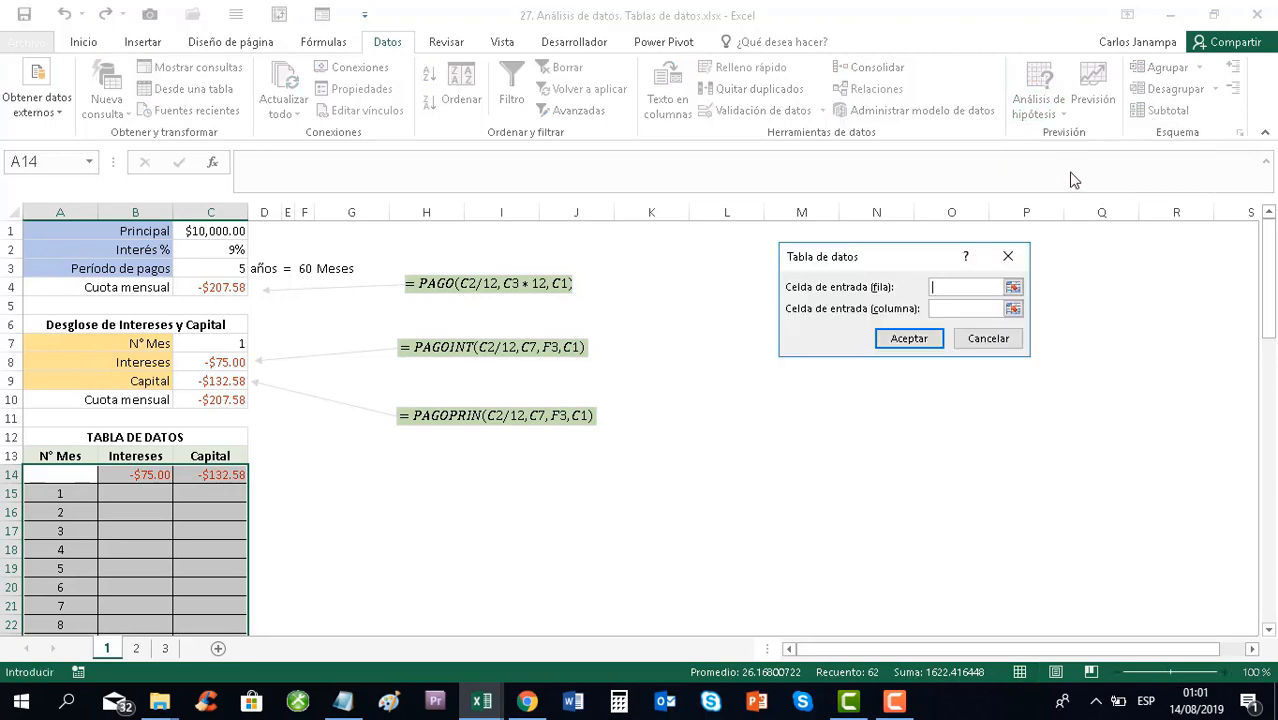
{"action": "left_click", "coordinate": [957, 308]}
{"action": "left_click", "coordinate": [235, 344]}
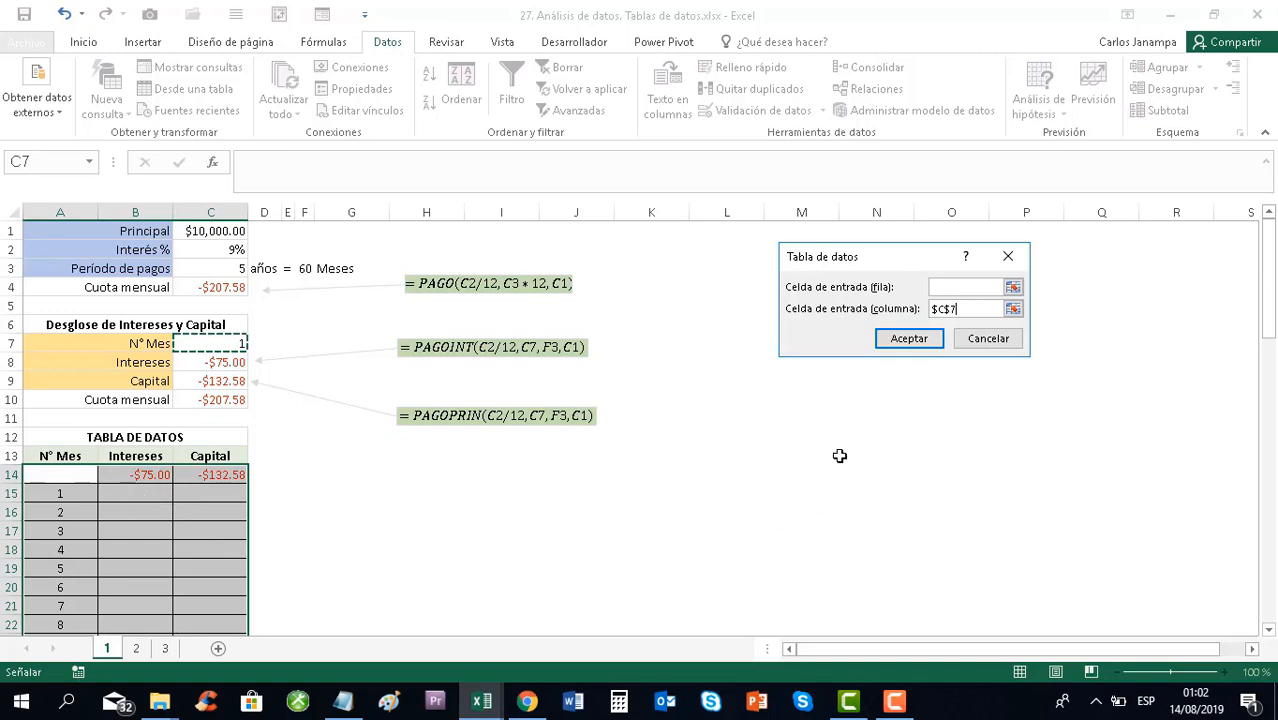
{"action": "left_click", "coordinate": [909, 339]}
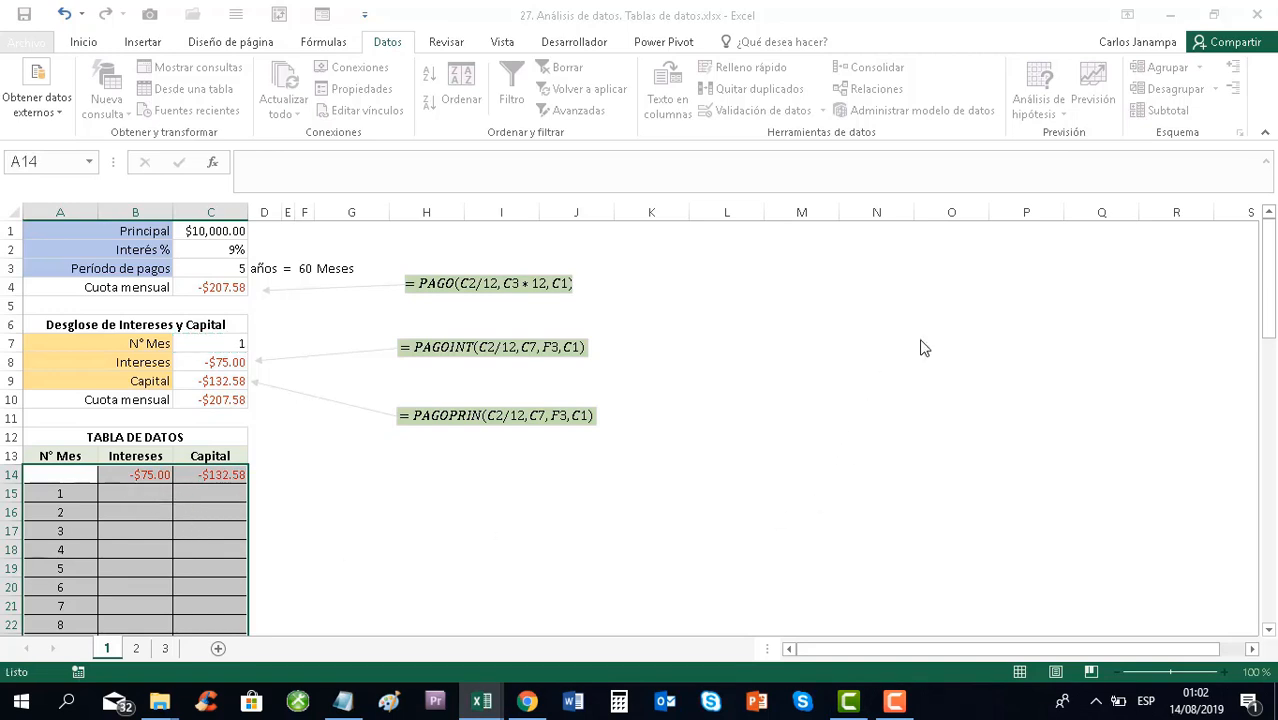
Review the data table's interest and capital results for months 1 to 60 and the array formula behind them
{"action": "left_click", "coordinate": [158, 493]}
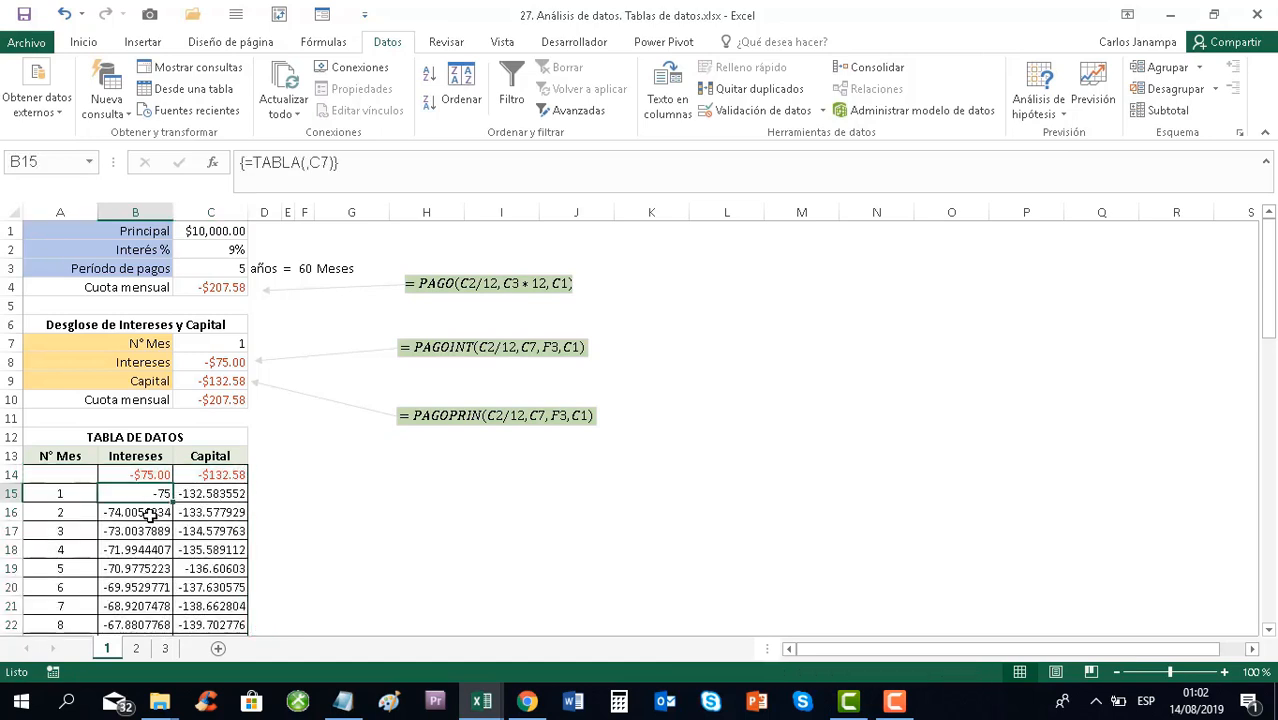
{"action": "mouse_move", "coordinate": [172, 502]}
{"action": "left_mouse_down"}
{"action": "mouse_move", "coordinate": [148, 494]}
{"action": "mouse_move", "coordinate": [192, 495]}
{"action": "left_mouse_up"}
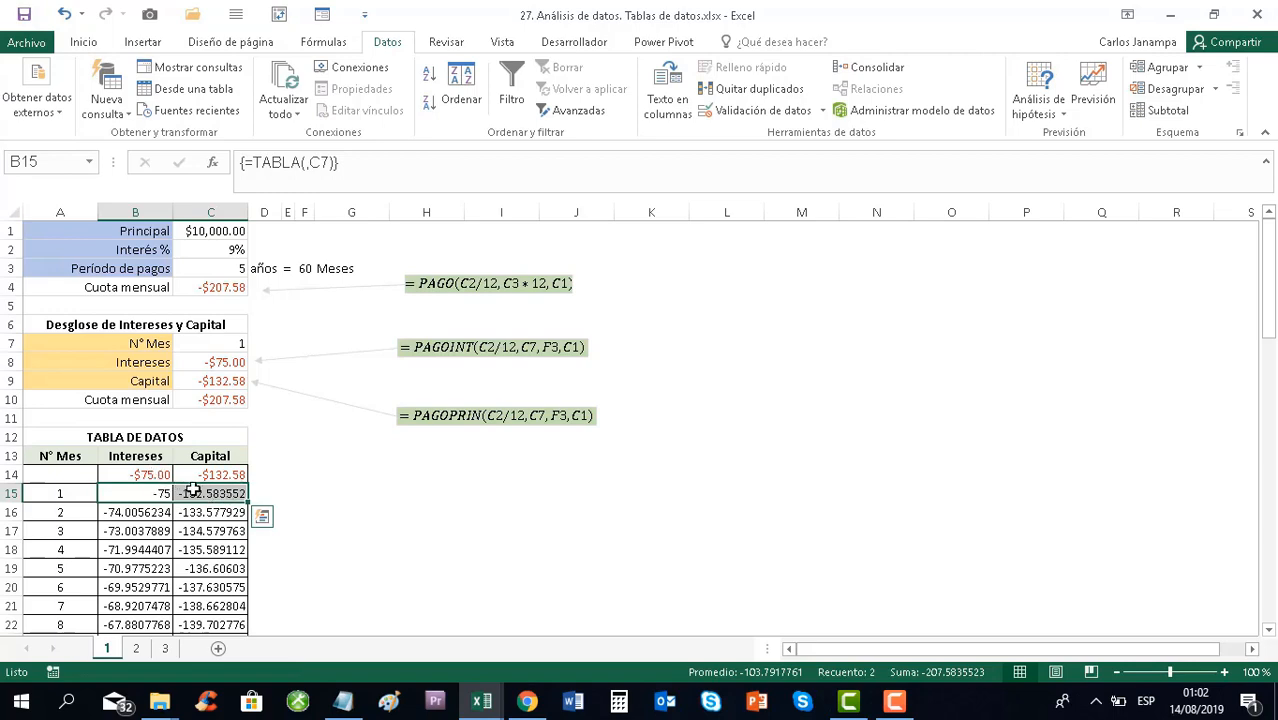
{"action": "left_click", "coordinate": [170, 511]}
{"action": "scroll", "coordinate": [177, 515], "scroll_direction": "down", "scroll_amount": 4}
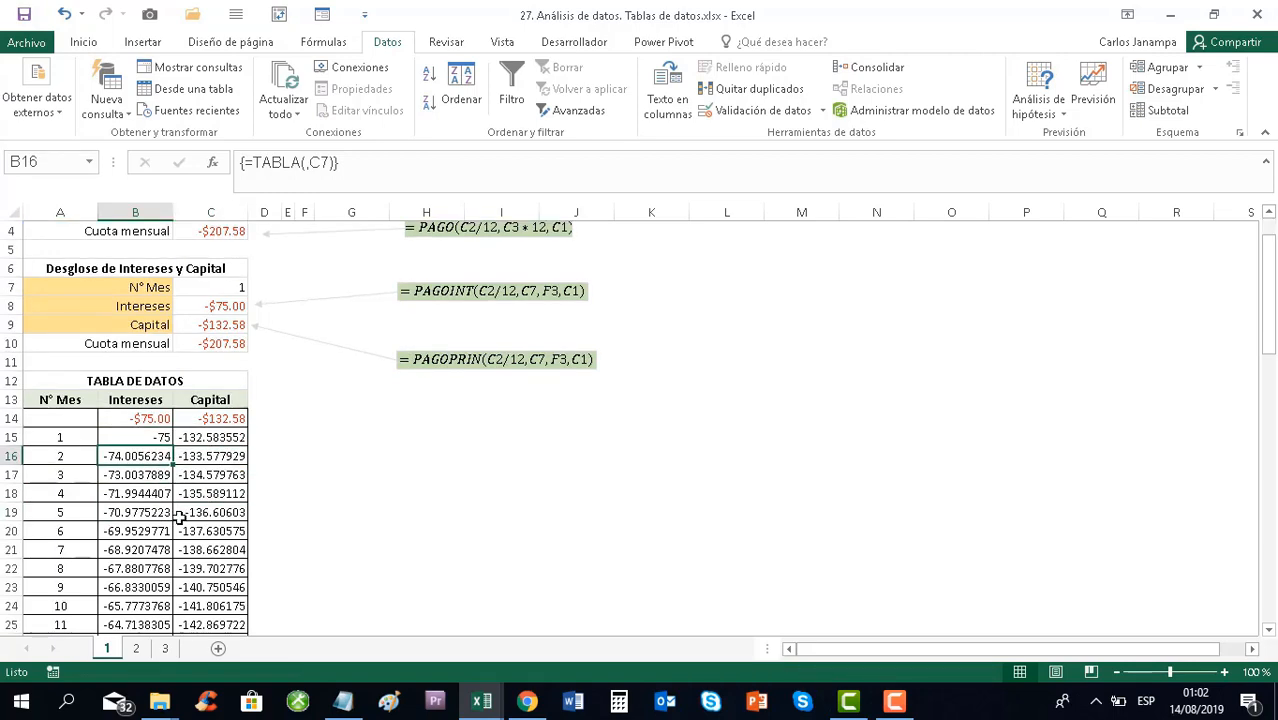
{"action": "scroll", "coordinate": [180, 515], "scroll_direction": "down", "scroll_amount": 17}
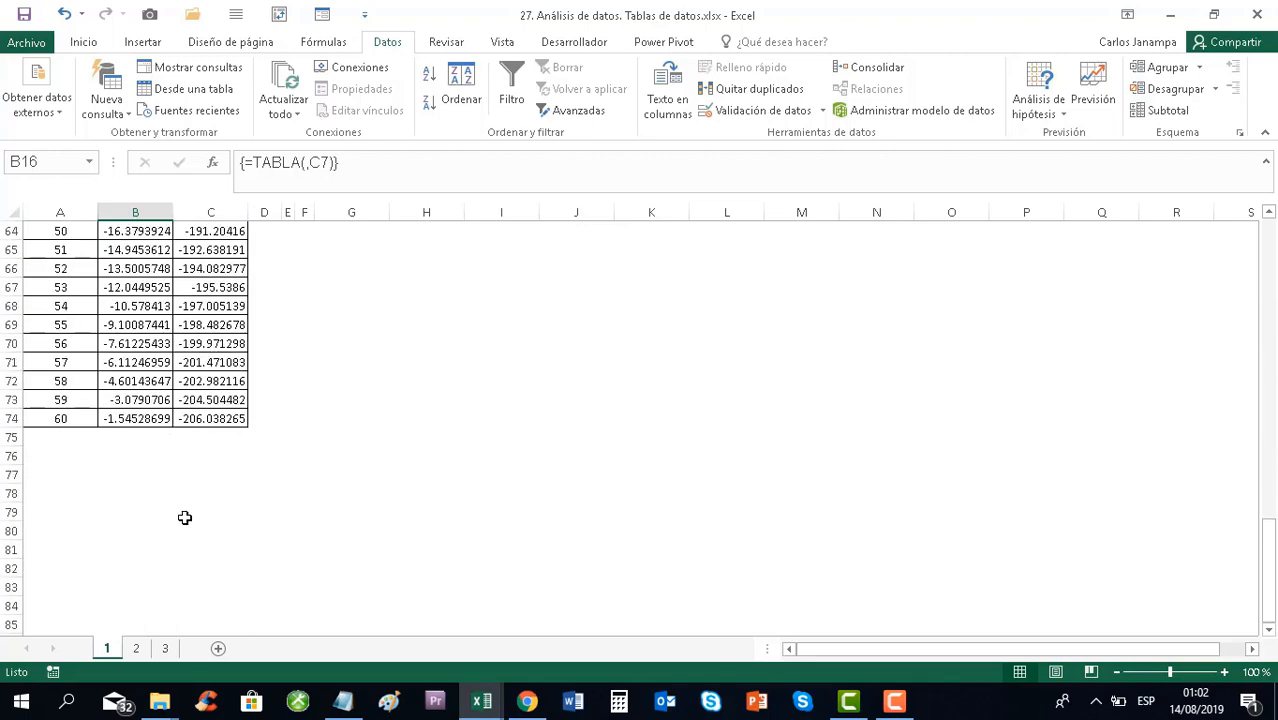
{"action": "scroll", "coordinate": [185, 517], "scroll_direction": "up", "scroll_amount": 16}
{"action": "scroll", "coordinate": [207, 517], "scroll_direction": "down", "scroll_amount": 12}
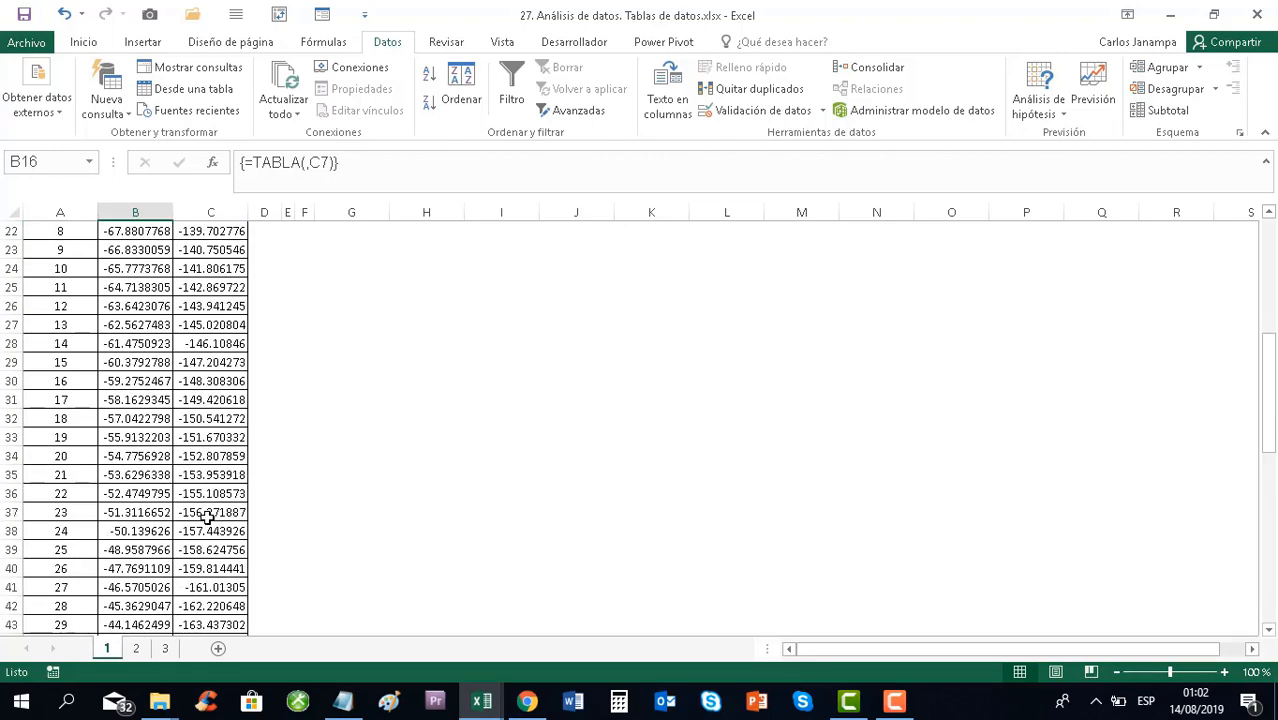
{"action": "scroll", "coordinate": [207, 517], "scroll_direction": "down", "scroll_amount": 1}
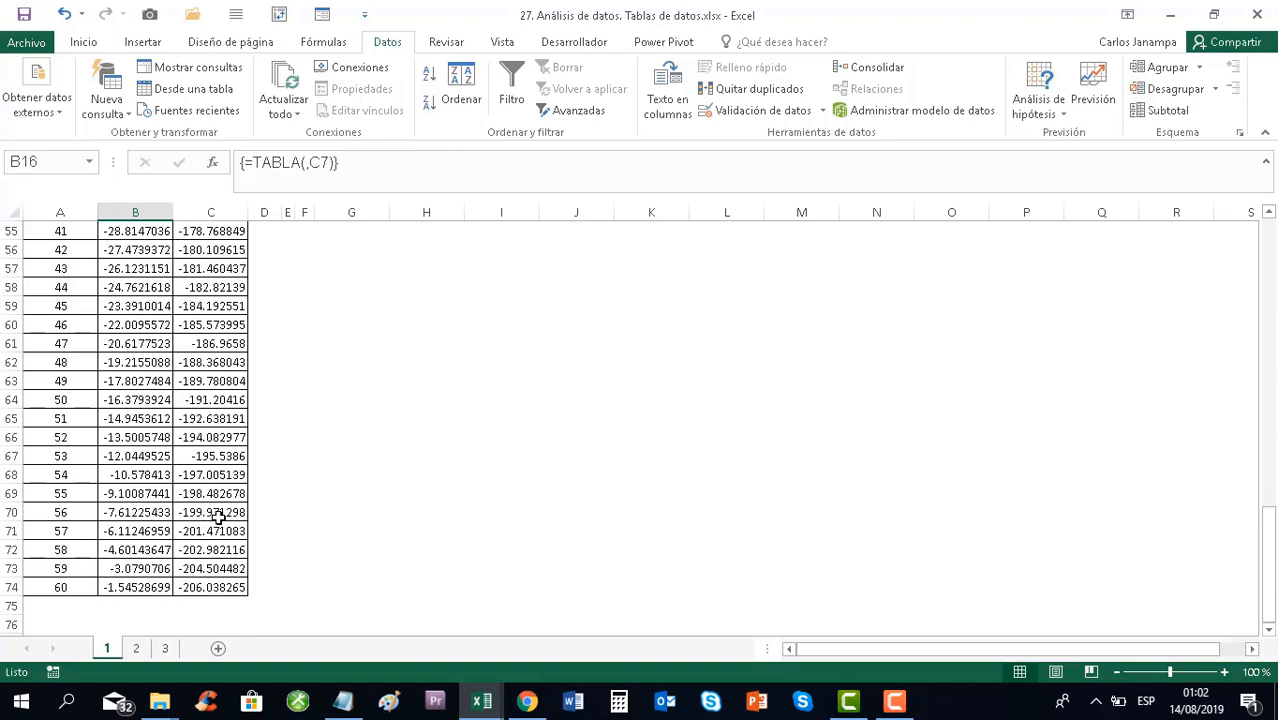
{"action": "scroll", "coordinate": [200, 512], "scroll_direction": "up", "scroll_amount": 17}
{"action": "left_click", "coordinate": [142, 474]}
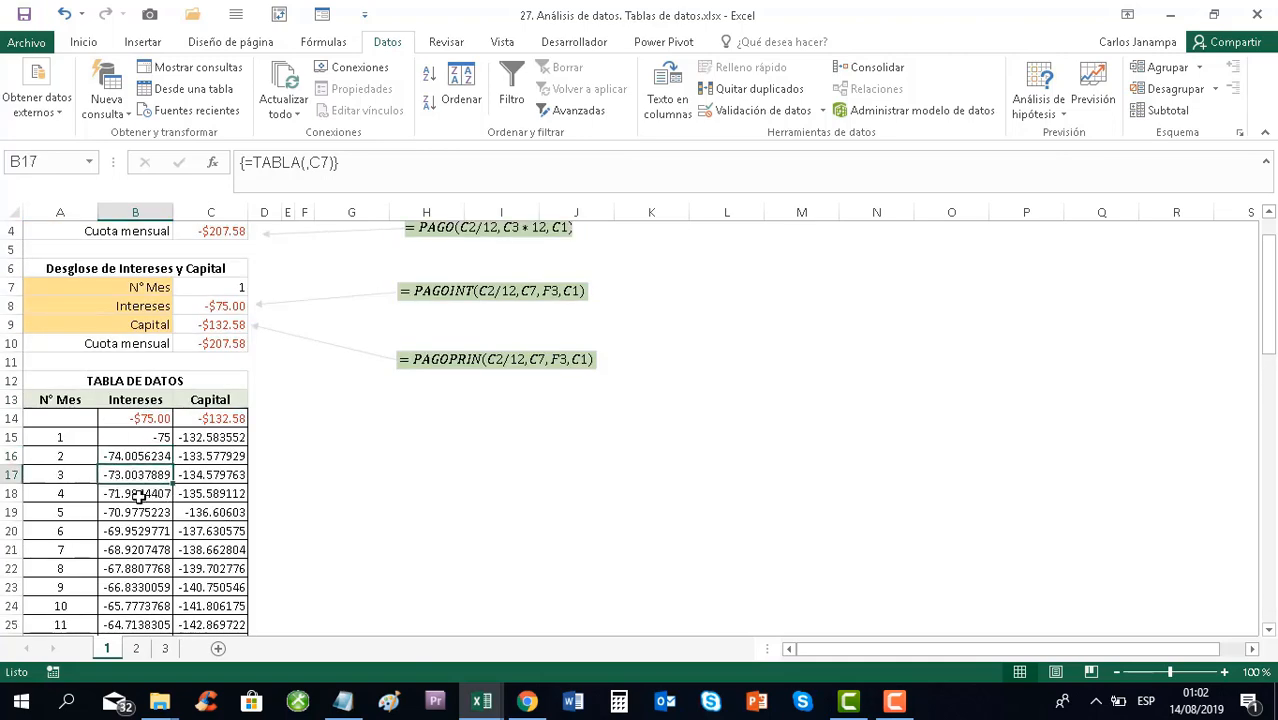
{"action": "left_click", "coordinate": [147, 493]}
{"action": "left_click", "coordinate": [212, 497]}
{"action": "left_click", "coordinate": [148, 530]}
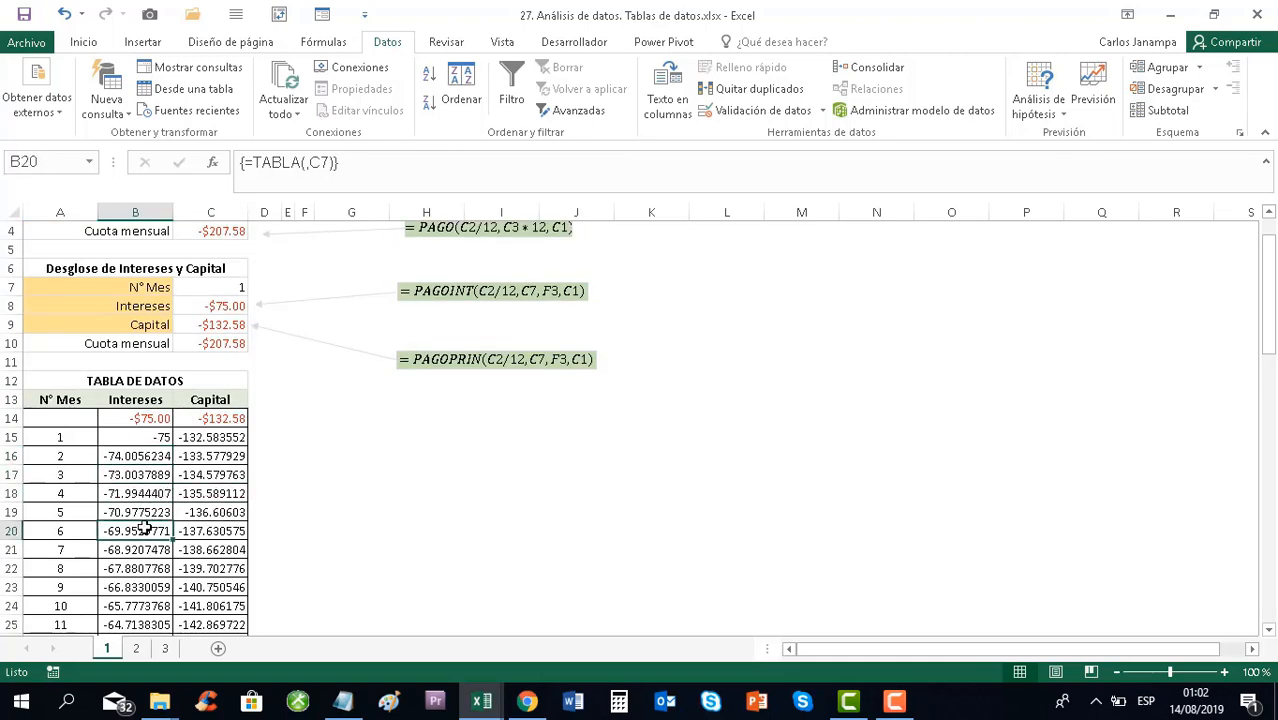
Inspect the data table formulas for months 6 and 7 and the results down to month 60
{"action": "left_click", "coordinate": [198, 530]}
{"action": "left_click", "coordinate": [148, 549]}
{"action": "left_click", "coordinate": [212, 549]}
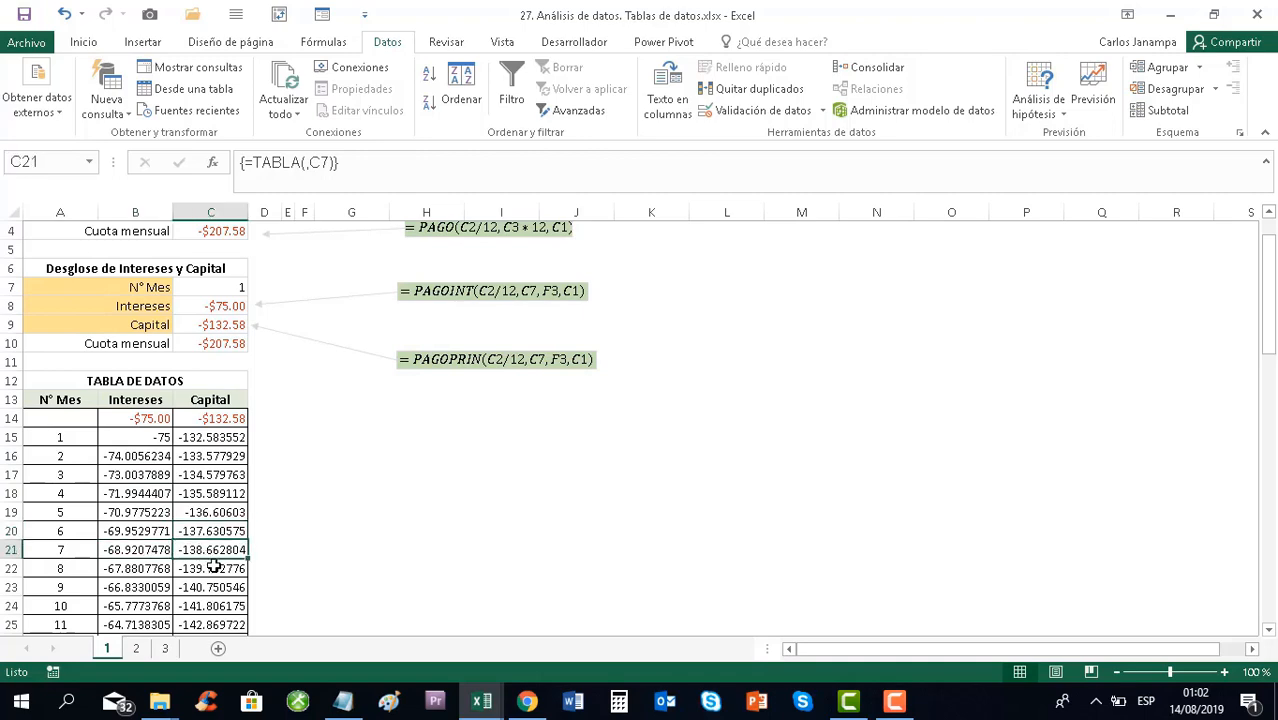
{"action": "scroll", "coordinate": [216, 568], "scroll_direction": "down", "scroll_amount": 5}
{"action": "scroll", "coordinate": [218, 567], "scroll_direction": "down", "scroll_amount": 5}
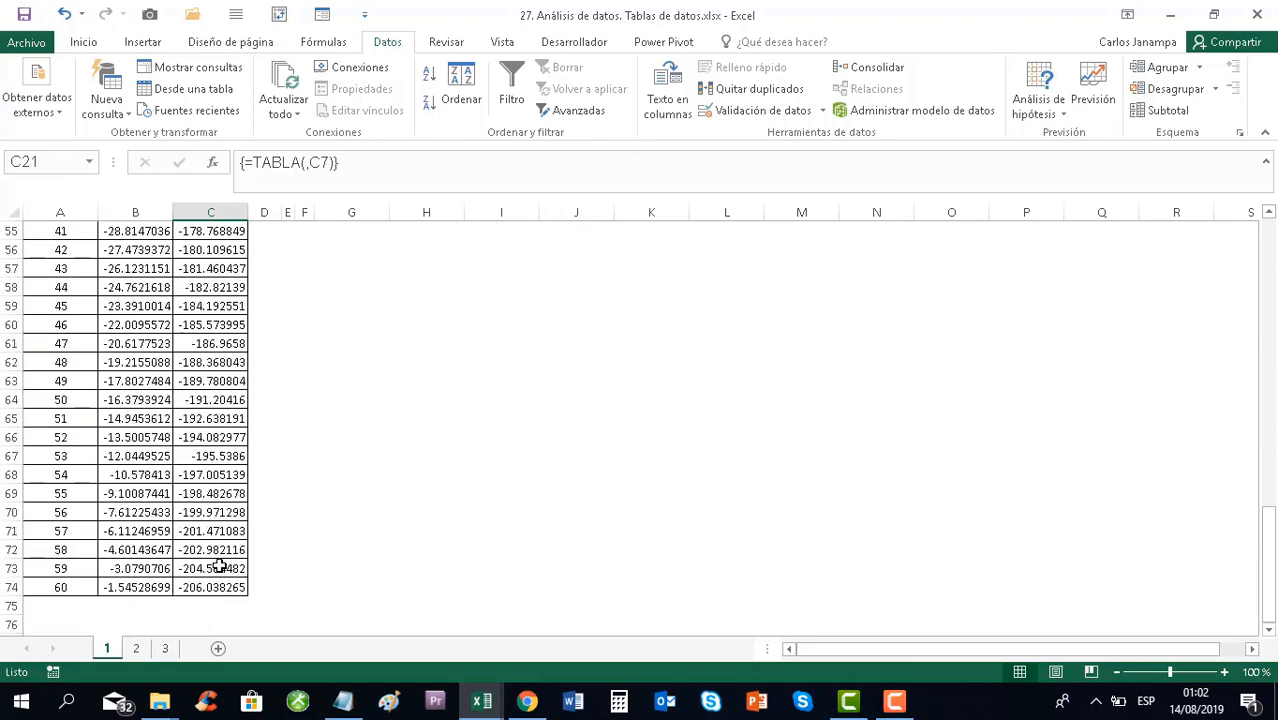
{"action": "scroll", "coordinate": [221, 566], "scroll_direction": "down", "scroll_amount": 1}
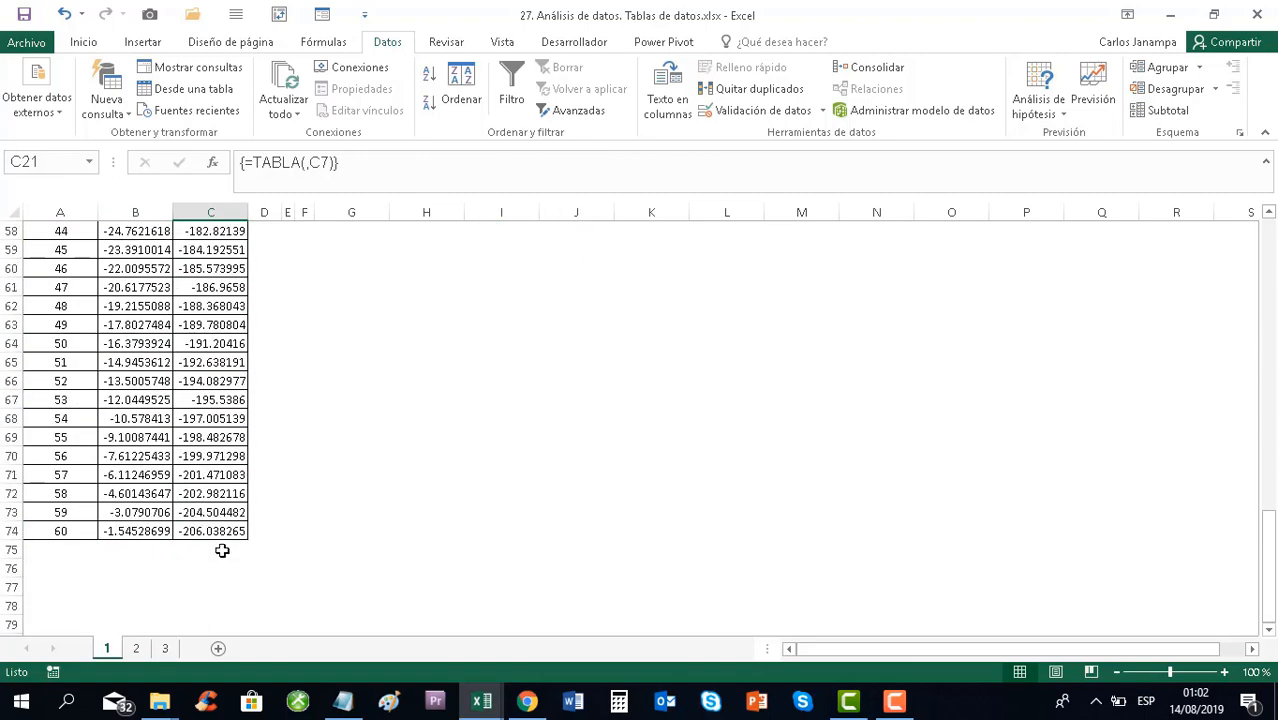
Try totalling the Capital column below month 60, in C75, with =SUMA(C14:C74)
{"action": "left_click", "coordinate": [222, 550]}
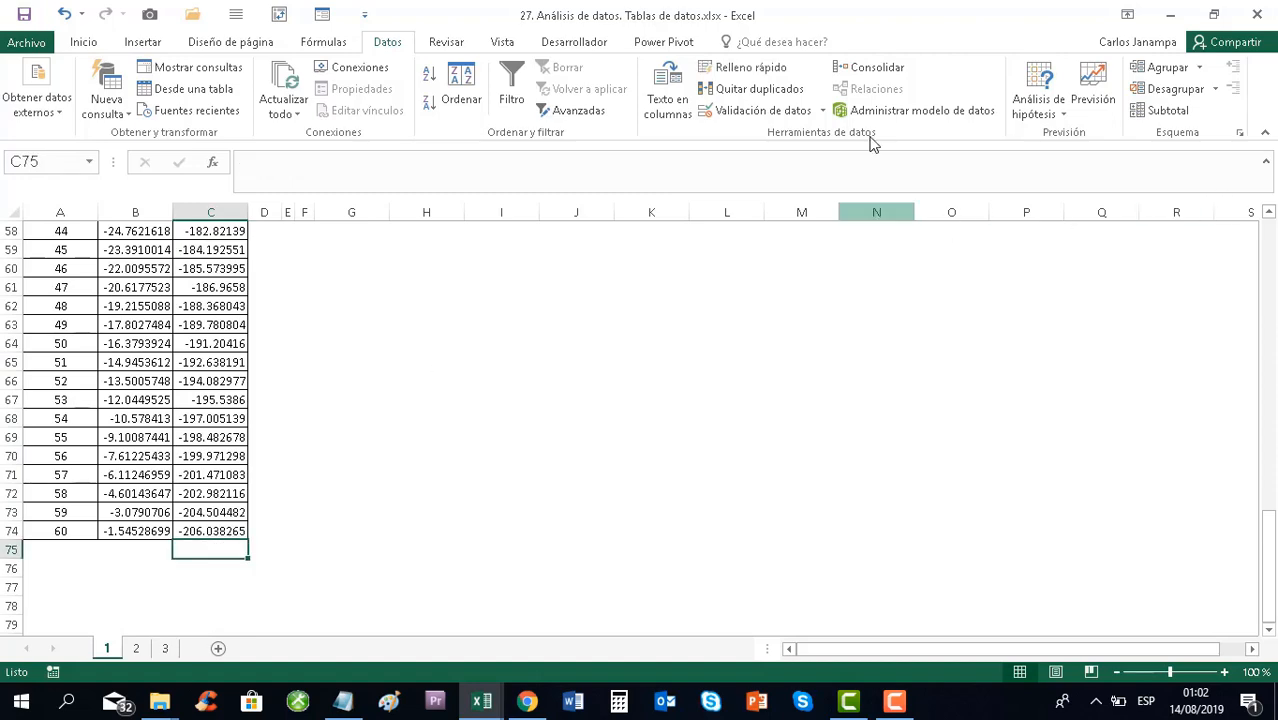
{"action": "scroll", "coordinate": [312, 370], "scroll_direction": "up", "scroll_amount": 16}
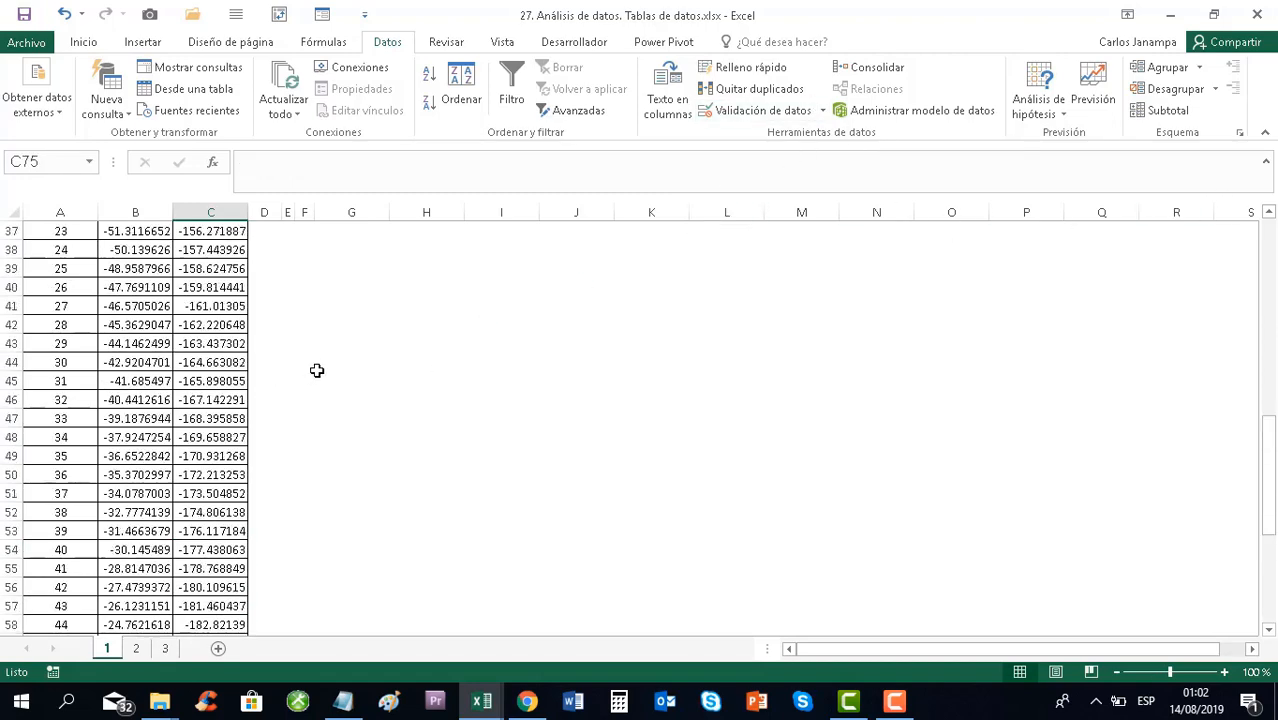
{"action": "scroll", "coordinate": [312, 372], "scroll_direction": "up", "scroll_amount": 3}
{"action": "scroll", "coordinate": [228, 277], "scroll_direction": "down", "scroll_amount": 5}
{"action": "scroll", "coordinate": [600, 305], "scroll_direction": "up", "scroll_amount": 5}
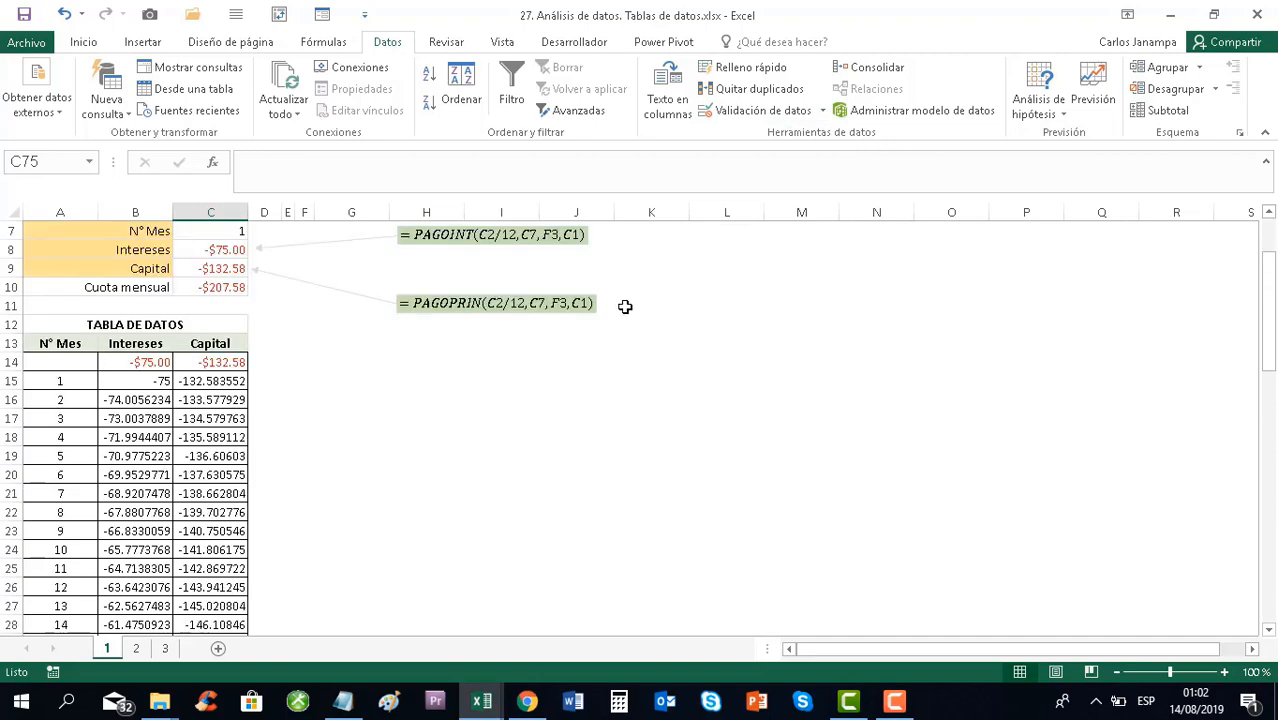
{"action": "left_click", "coordinate": [86, 42]}
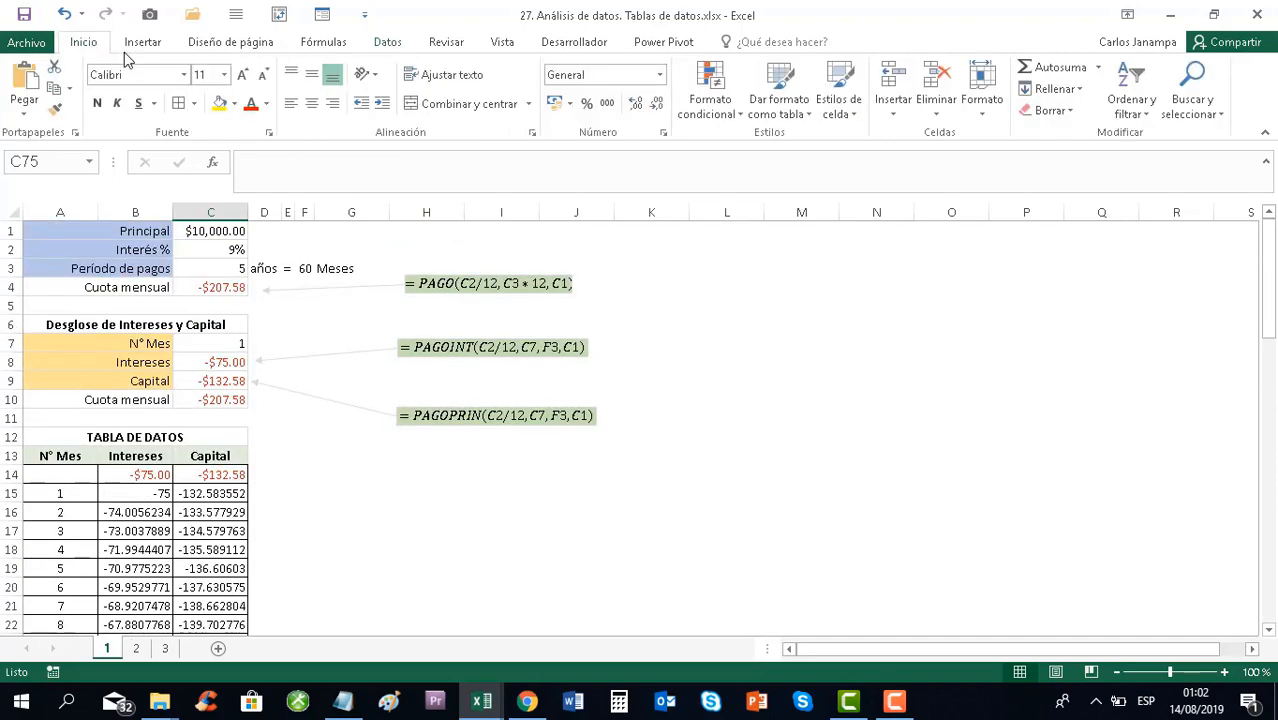
{"action": "left_click", "coordinate": [1060, 67]}
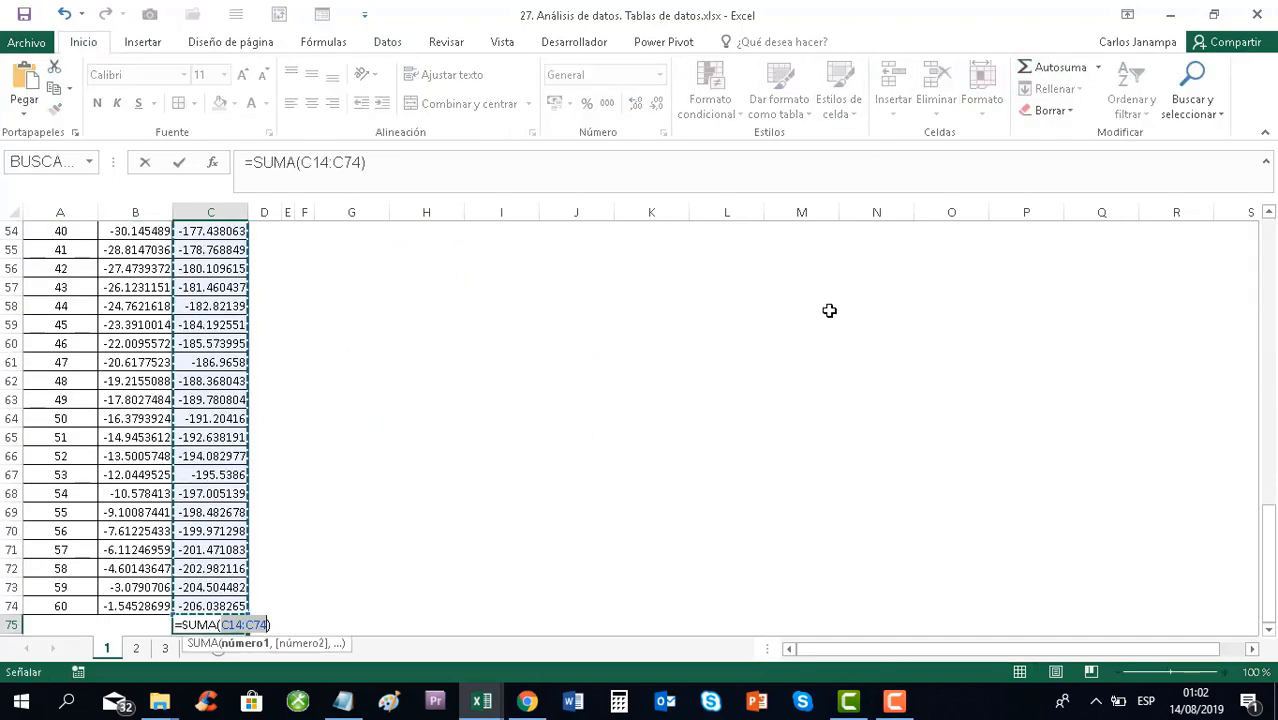
{"action": "key", "text": "Return"}
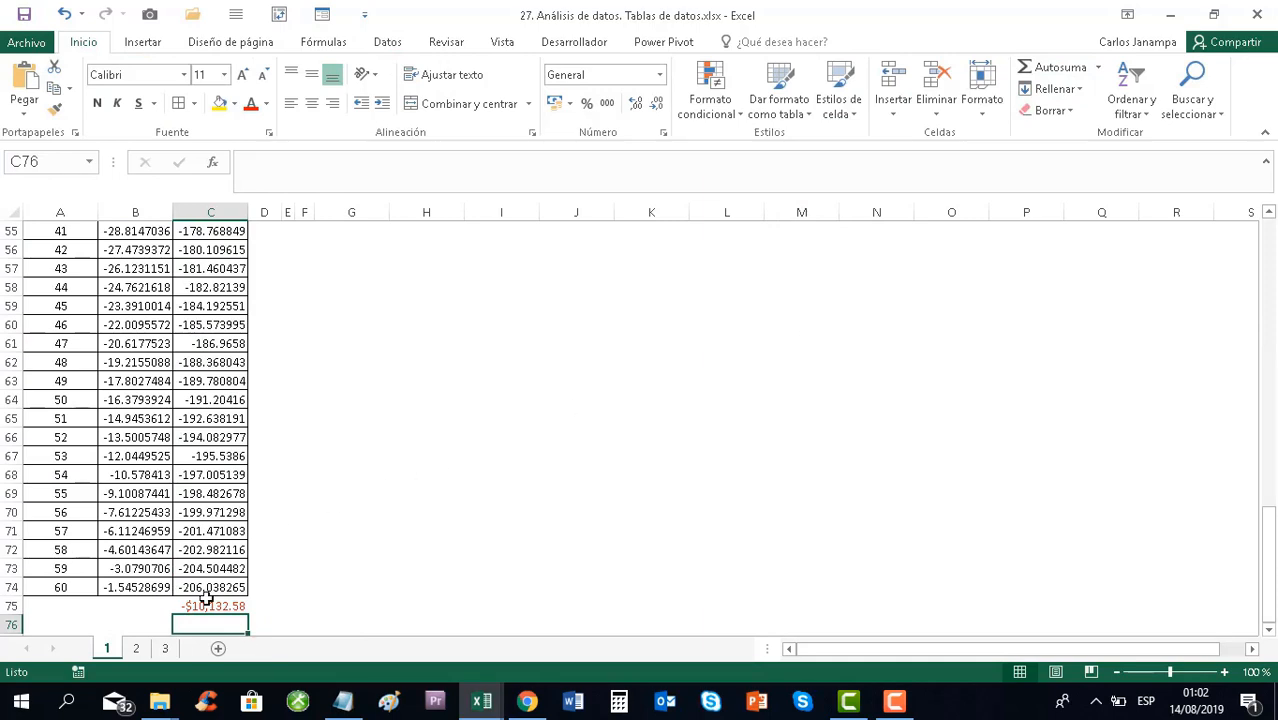
Check the capital total against the loan principal and clear it from C75
{"action": "scroll", "coordinate": [298, 557], "scroll_direction": "up", "scroll_amount": 18}
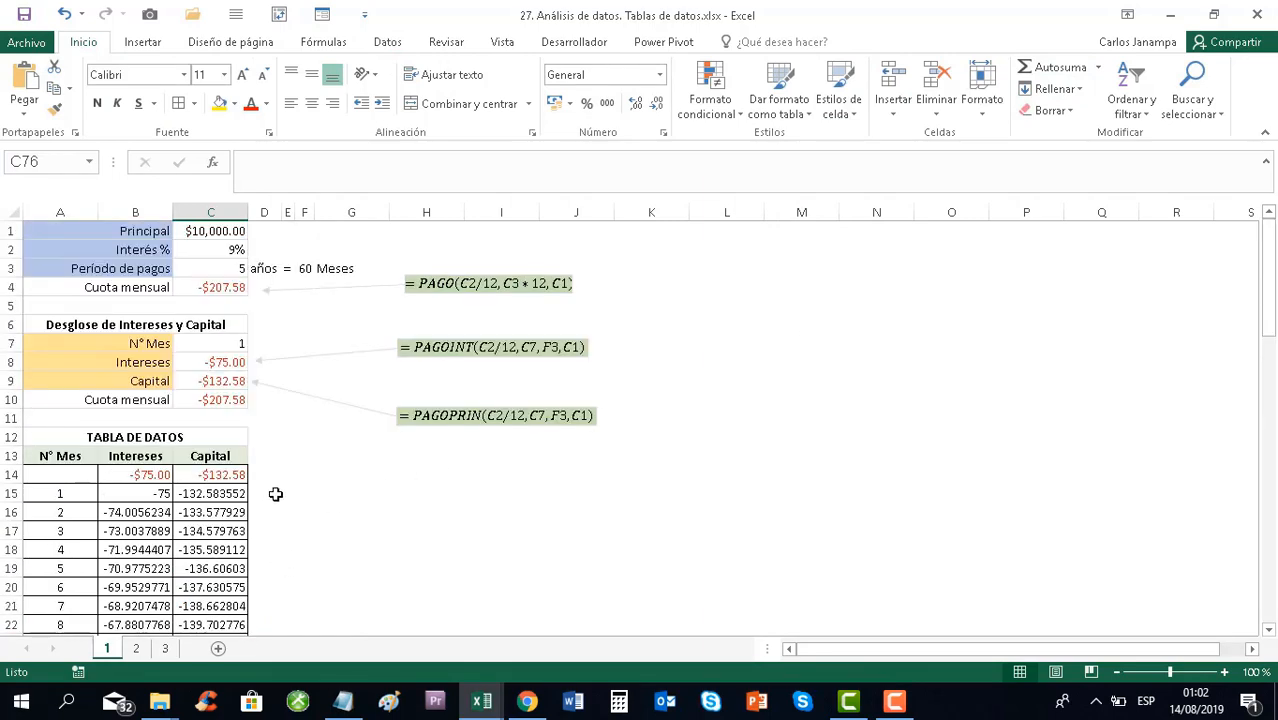
{"action": "scroll", "coordinate": [280, 490], "scroll_direction": "down", "scroll_amount": 18}
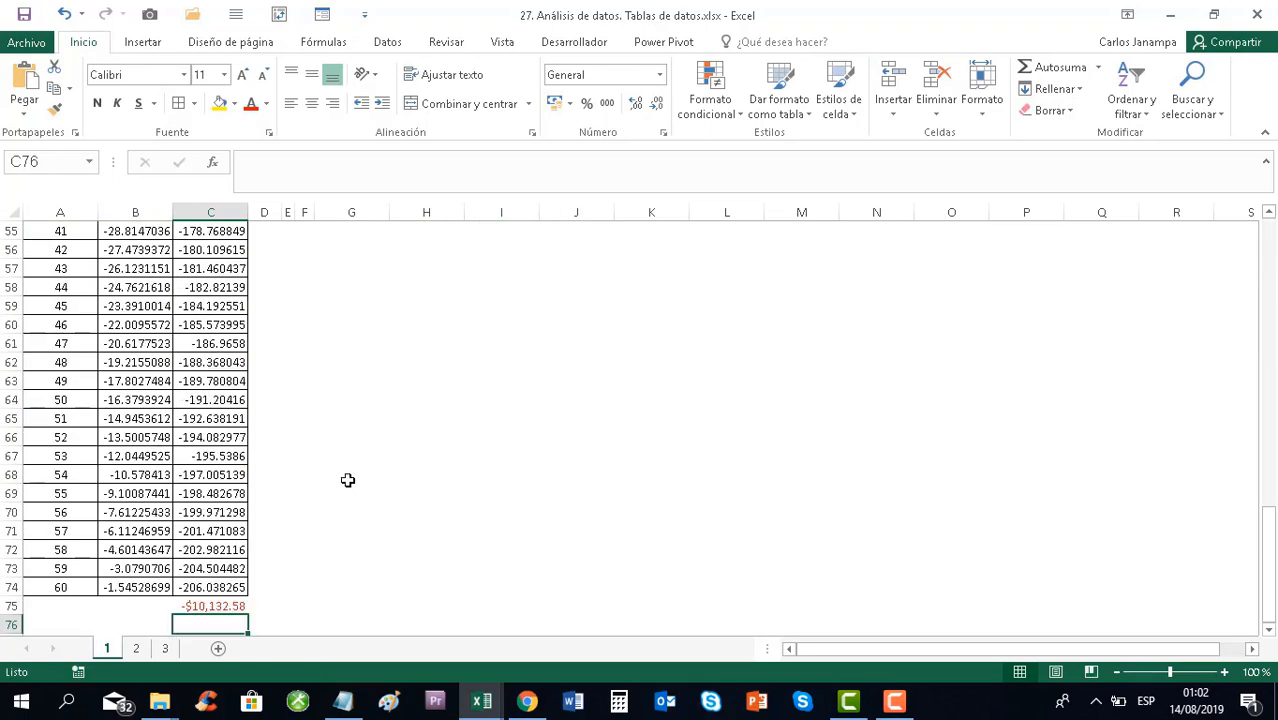
{"action": "key", "text": "Up"}
{"action": "key", "text": "Delete"}
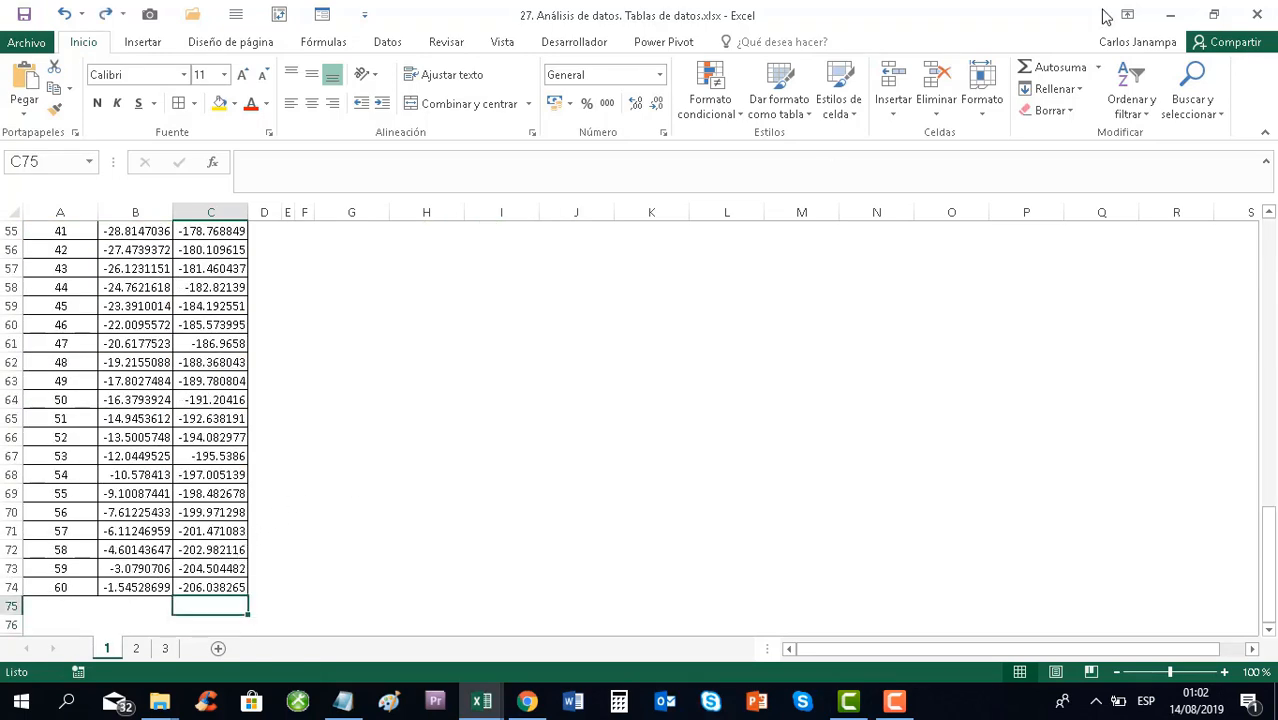
Total the monthly capital payments in C75 with =SUMA(C15:C74), leaving out the linked cell in row 14
{"action": "left_click", "coordinate": [1055, 67]}
{"action": "scroll", "coordinate": [268, 476], "scroll_direction": "up", "scroll_amount": 6}
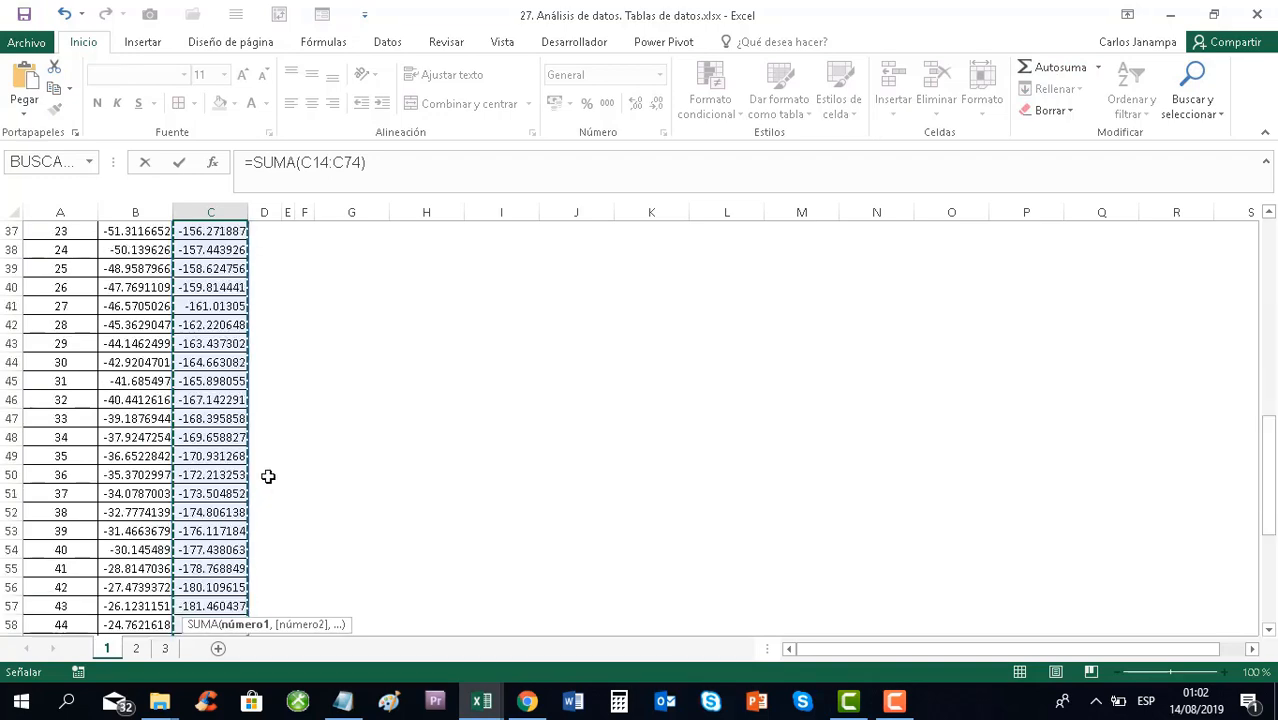
{"action": "scroll", "coordinate": [268, 476], "scroll_direction": "up", "scroll_amount": 12}
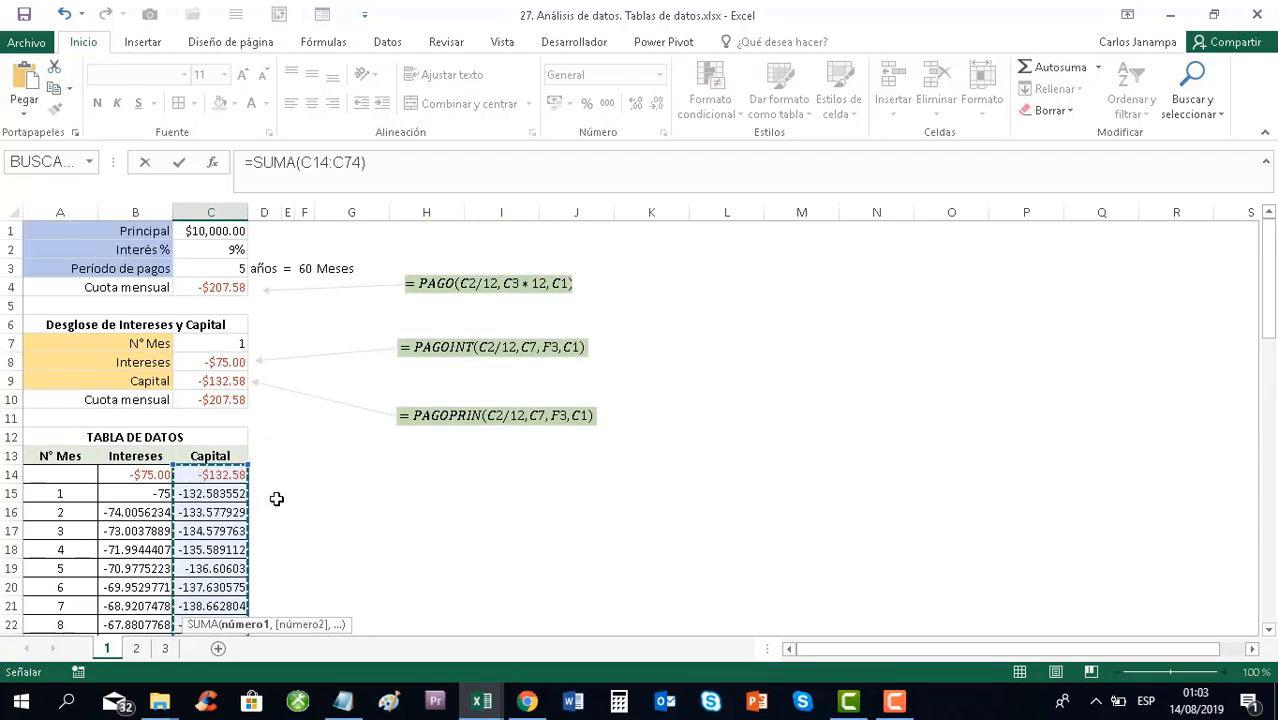
{"action": "scroll", "coordinate": [277, 498], "scroll_direction": "down", "scroll_amount": 20}
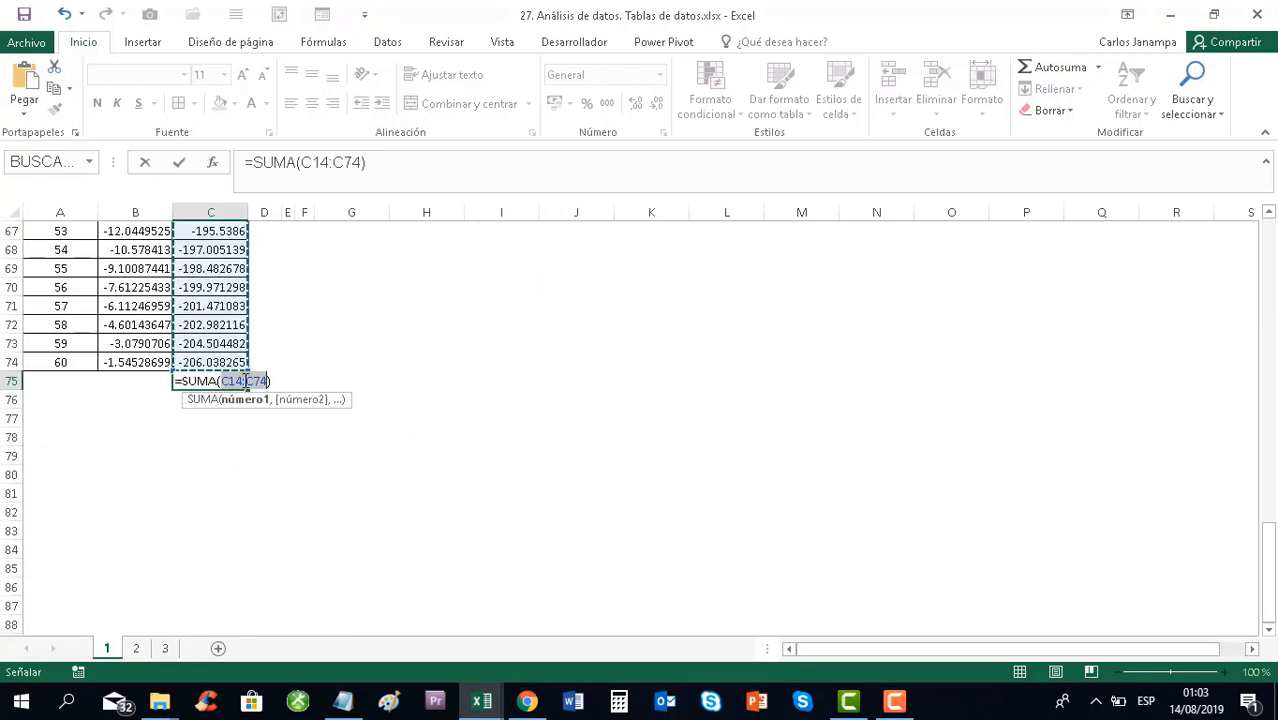
{"action": "left_click", "coordinate": [245, 381]}
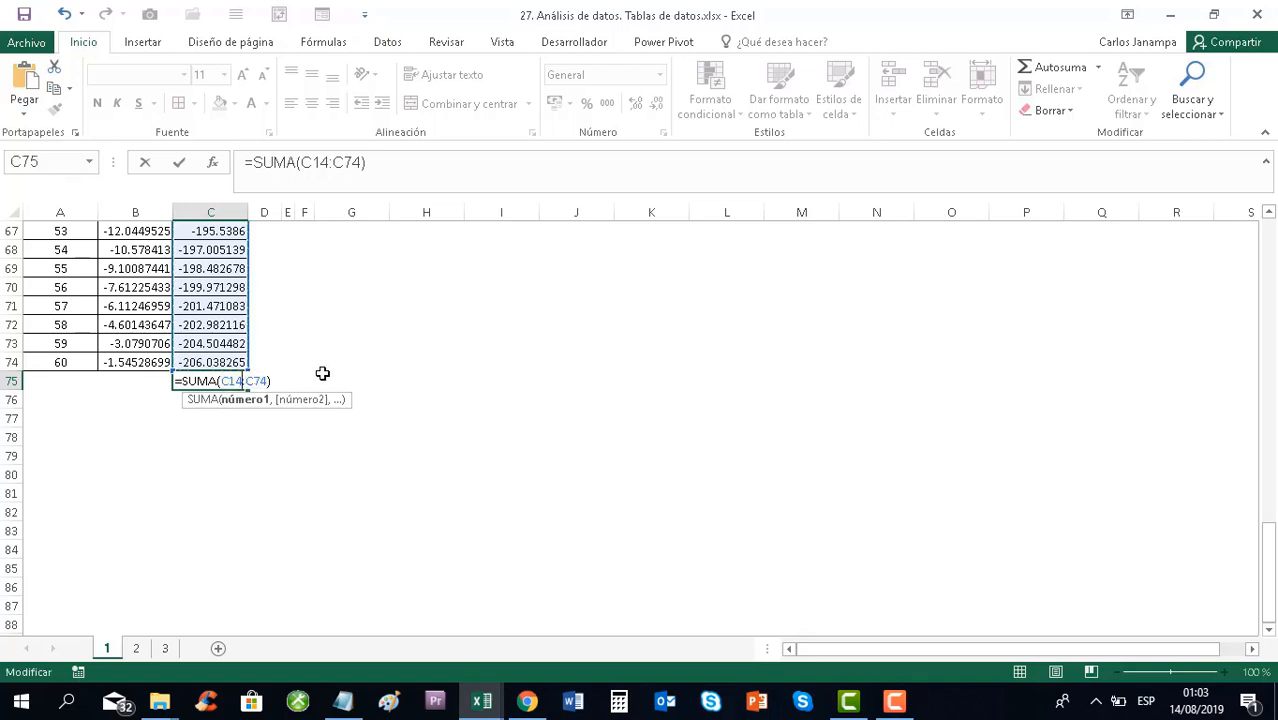
{"action": "key", "text": "BackSpace"}
{"action": "type", "text": "5"}
{"action": "key", "text": "Return"}
{"action": "left_click", "coordinate": [237, 381]}
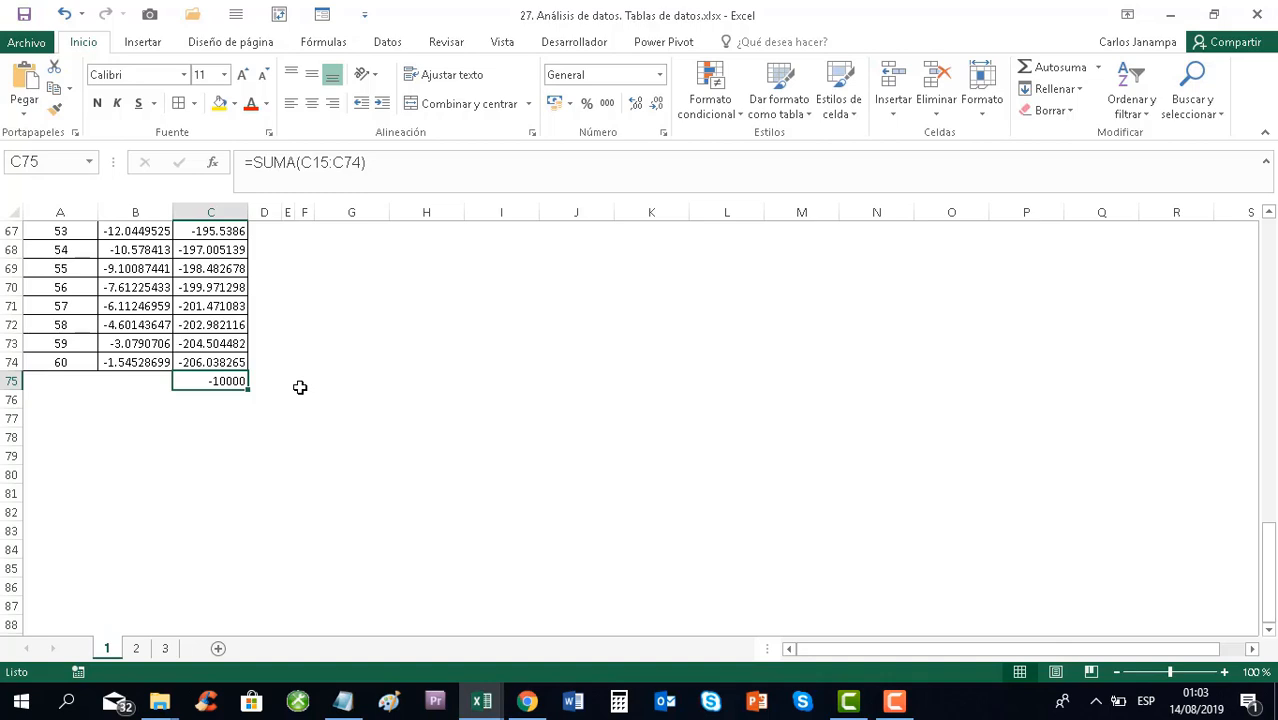
Total the monthly interest payments in B75 with =SUMA(B15:B74)
{"action": "scroll", "coordinate": [301, 387], "scroll_direction": "up", "scroll_amount": 2}
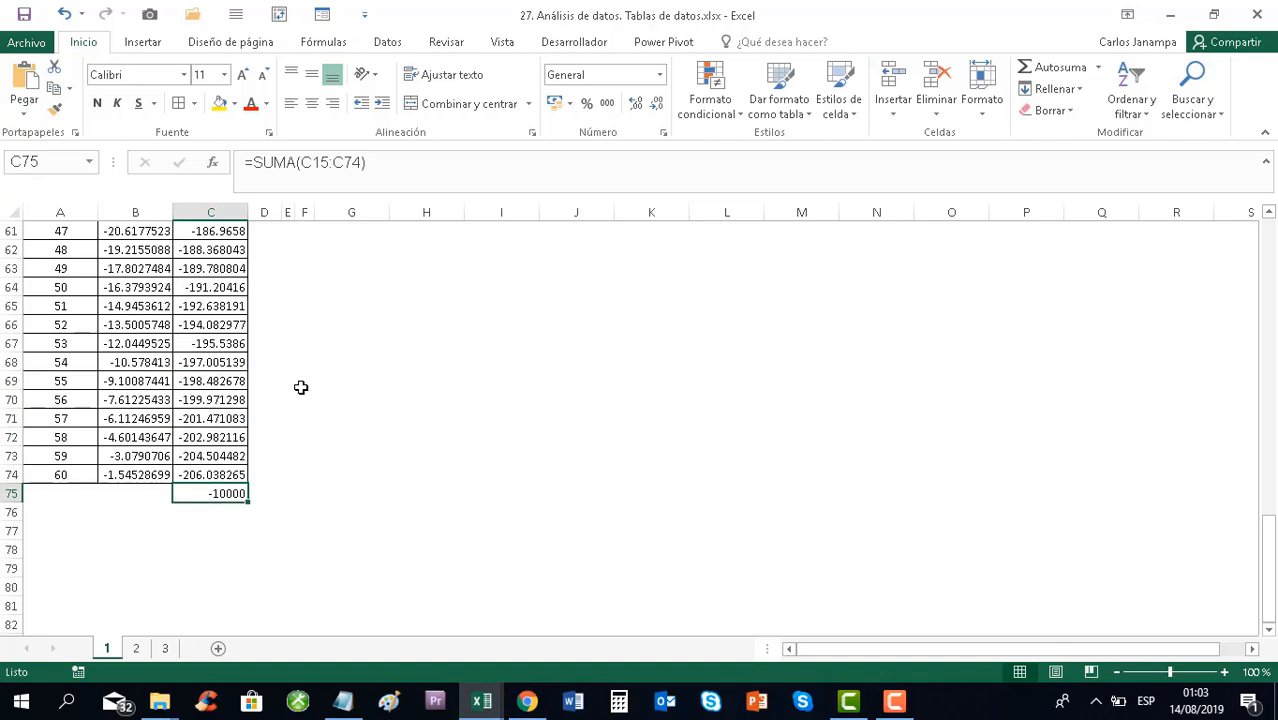
{"action": "scroll", "coordinate": [304, 386], "scroll_direction": "up", "scroll_amount": 20}
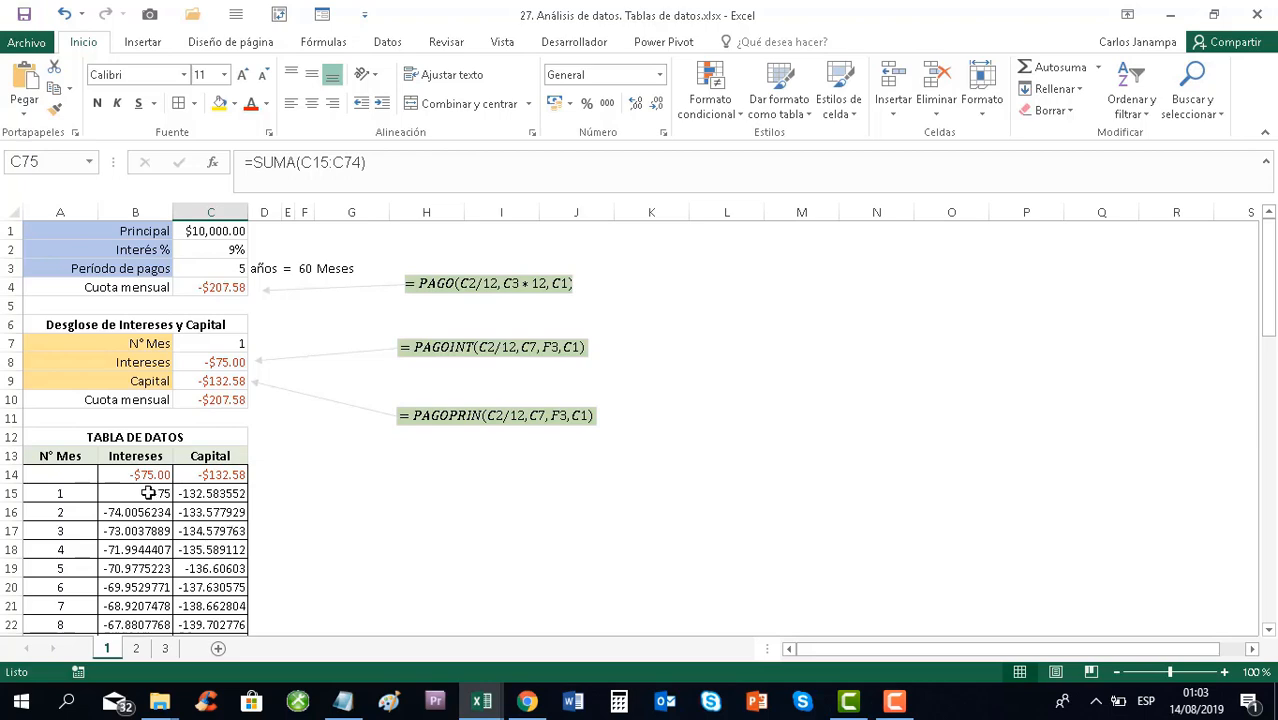
{"action": "scroll", "coordinate": [147, 492], "scroll_direction": "down", "scroll_amount": 20}
{"action": "scroll", "coordinate": [146, 492], "scroll_direction": "up", "scroll_amount": 4}
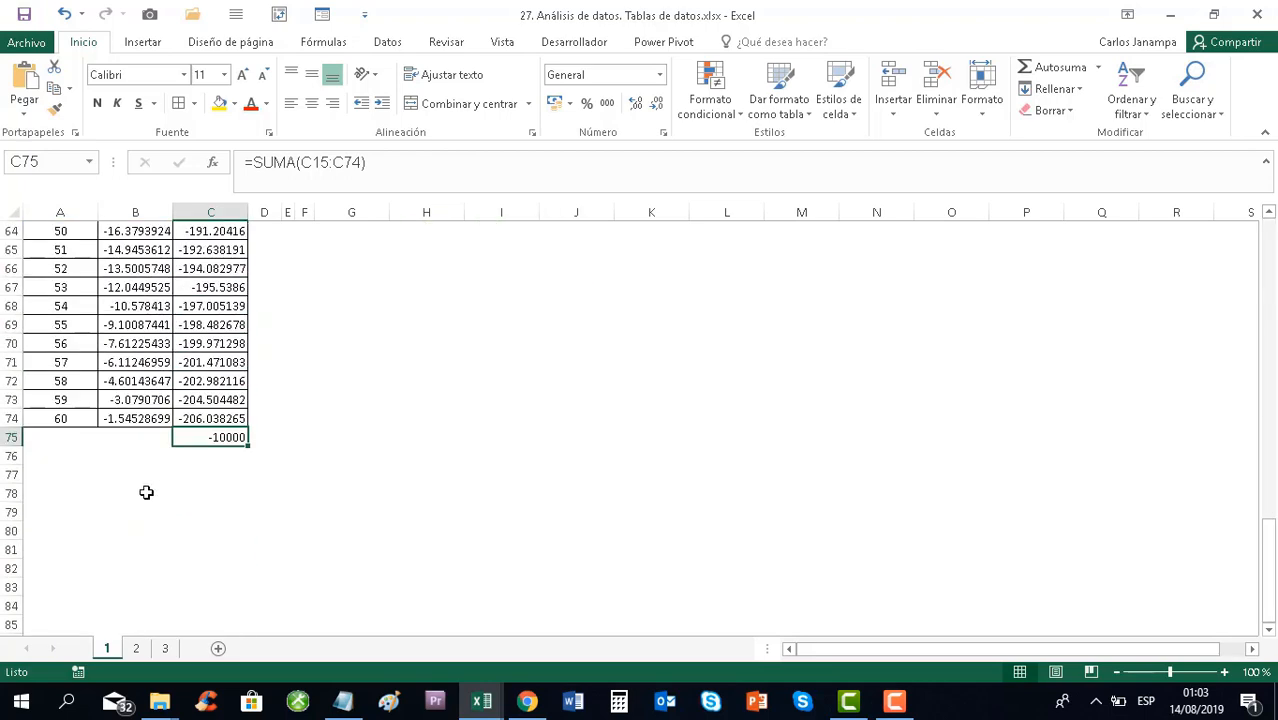
{"action": "left_click", "coordinate": [141, 438]}
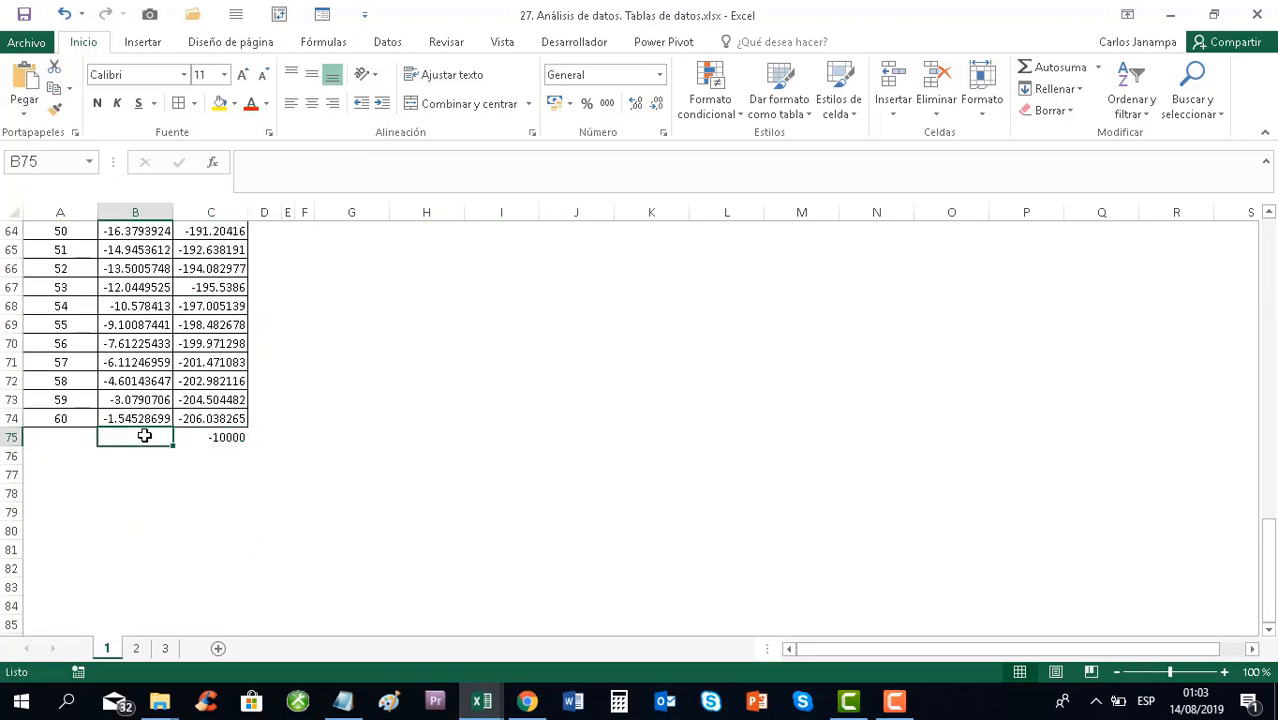
{"action": "left_click", "coordinate": [1034, 68]}
{"action": "left_click", "coordinate": [170, 437]}
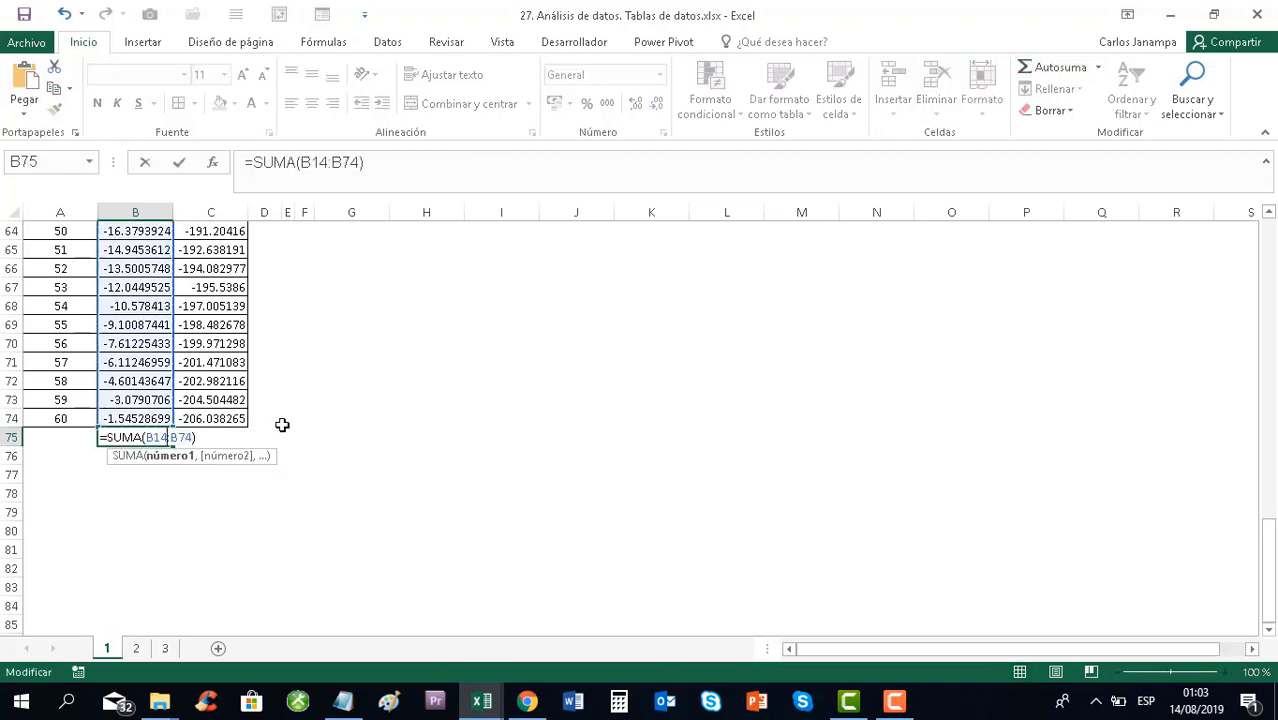
{"action": "key", "text": "BackSpace"}
{"action": "type", "text": "5"}
{"action": "key", "text": "Return"}
{"action": "left_click", "coordinate": [163, 437]}
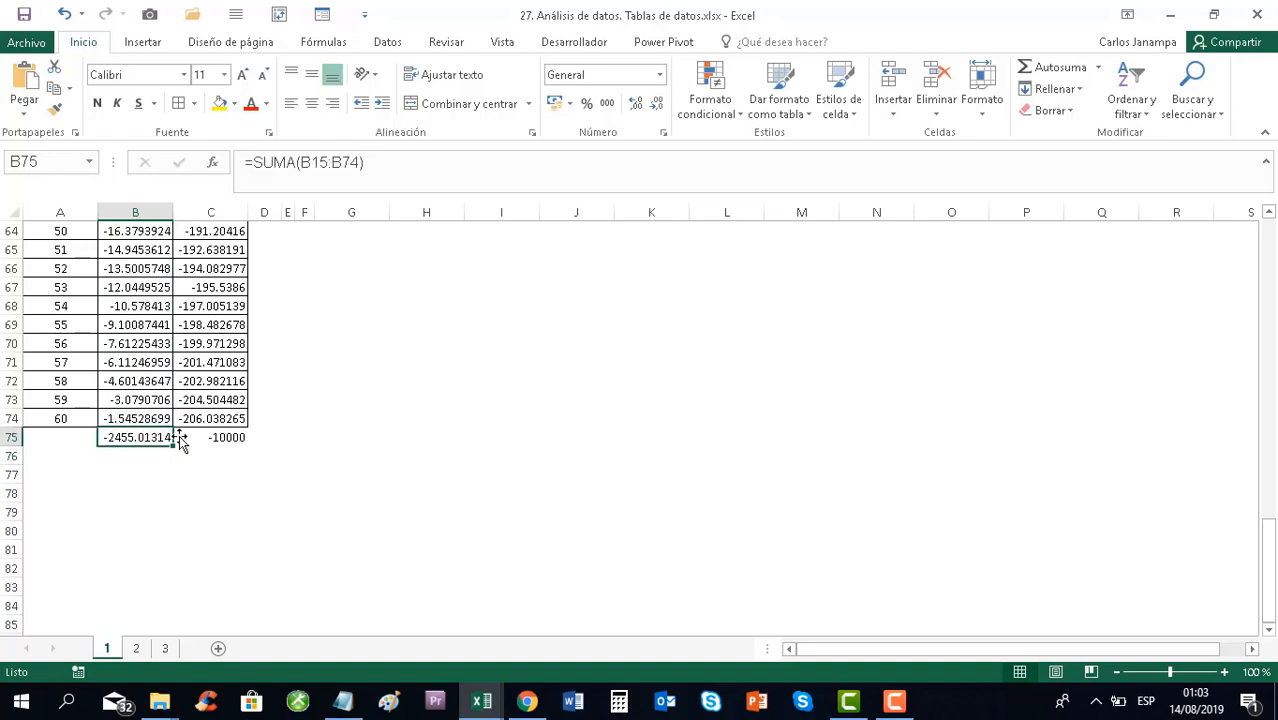
Add the capital and interest totals together in G75 with =C75+B75
{"action": "left_click", "coordinate": [317, 436]}
{"action": "left_click", "coordinate": [290, 437]}
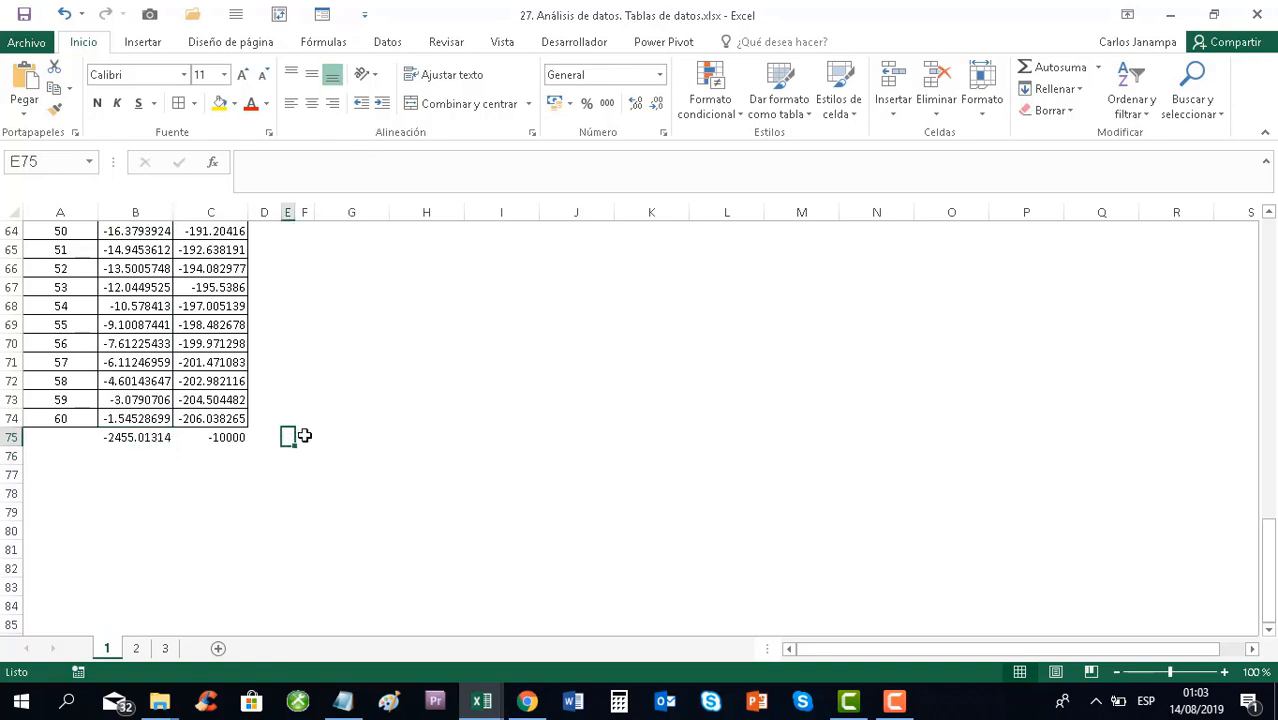
{"action": "left_click", "coordinate": [335, 436]}
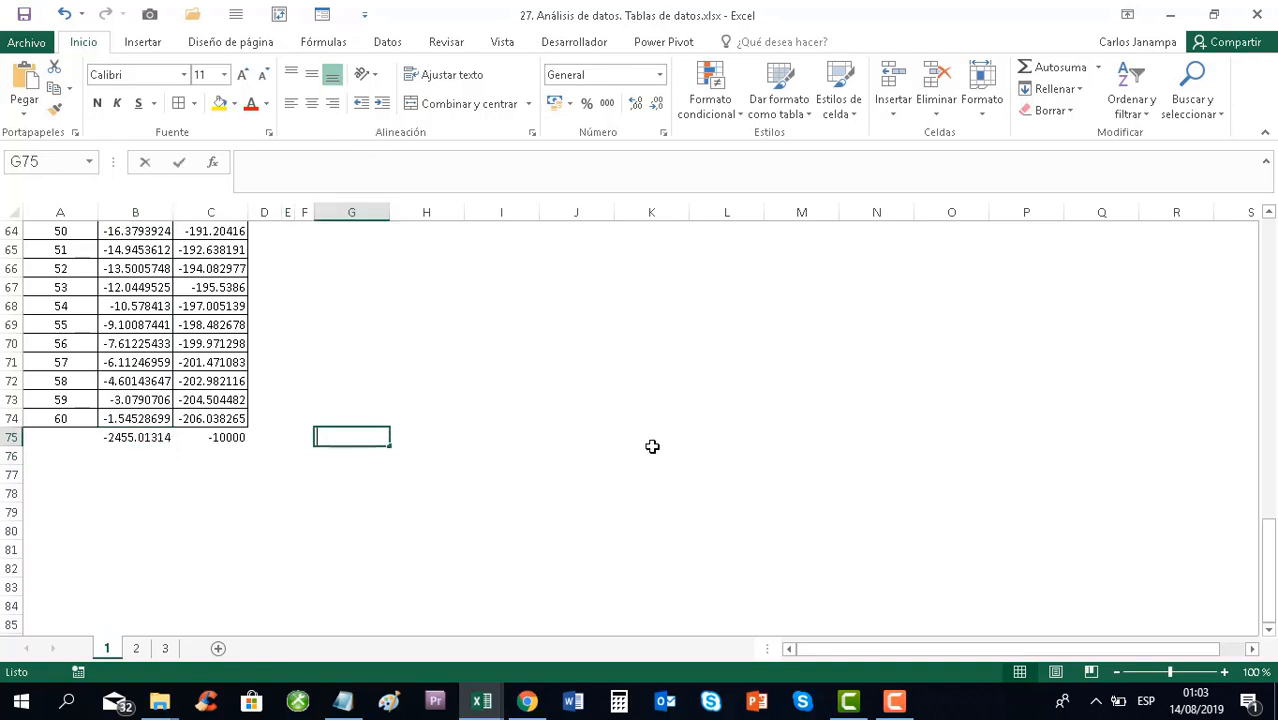
{"action": "type", "text": "="}
{"action": "left_click", "coordinate": [209, 441]}
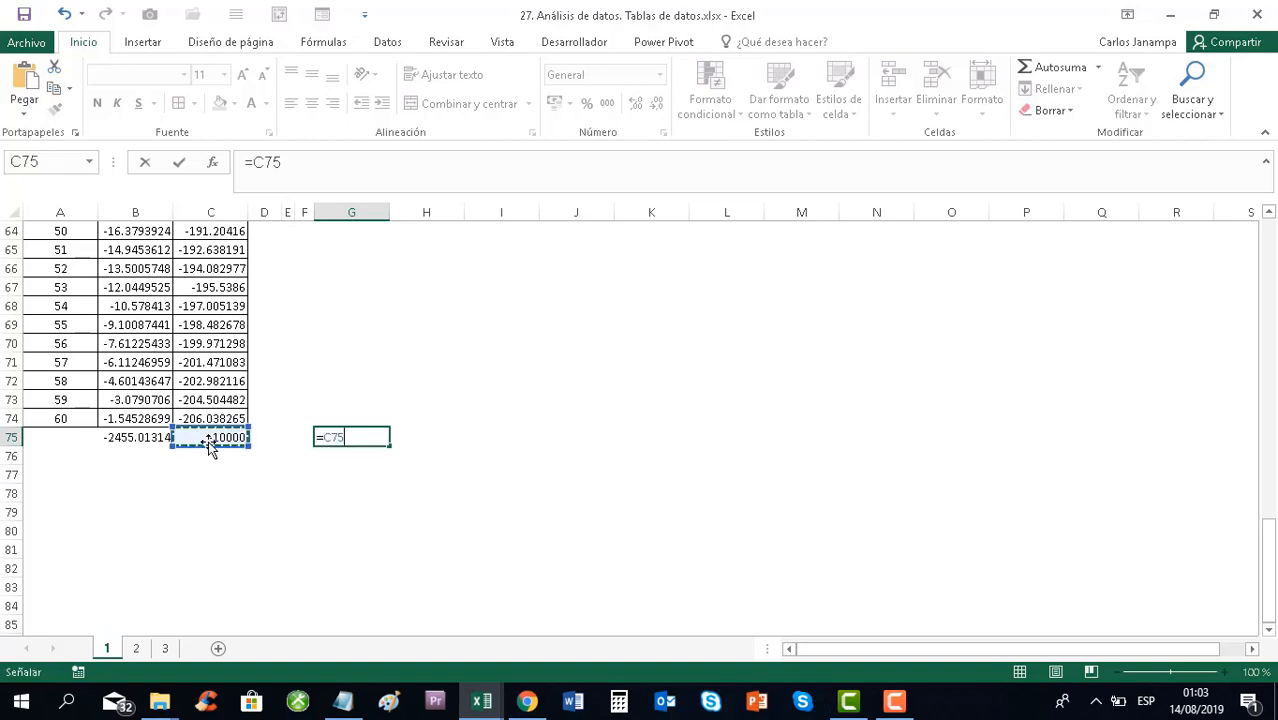
{"action": "type", "text": "+"}
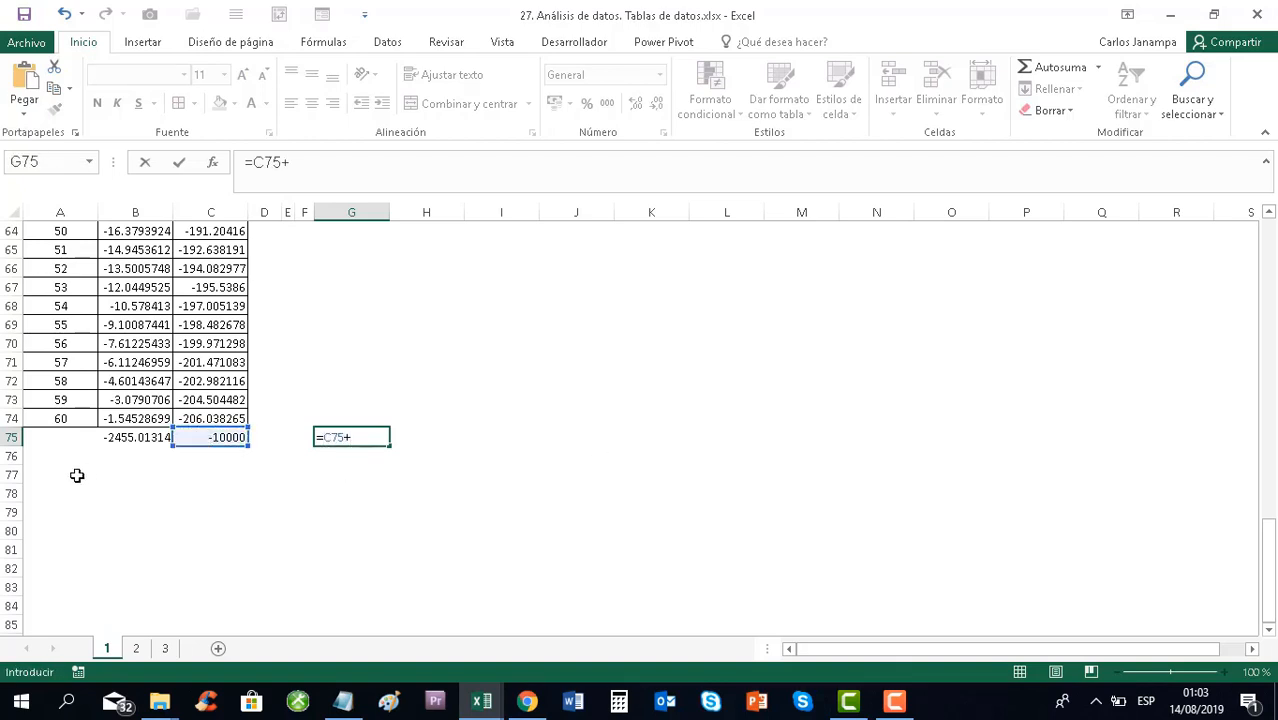
{"action": "left_click", "coordinate": [131, 440]}
{"action": "key", "text": "Return"}
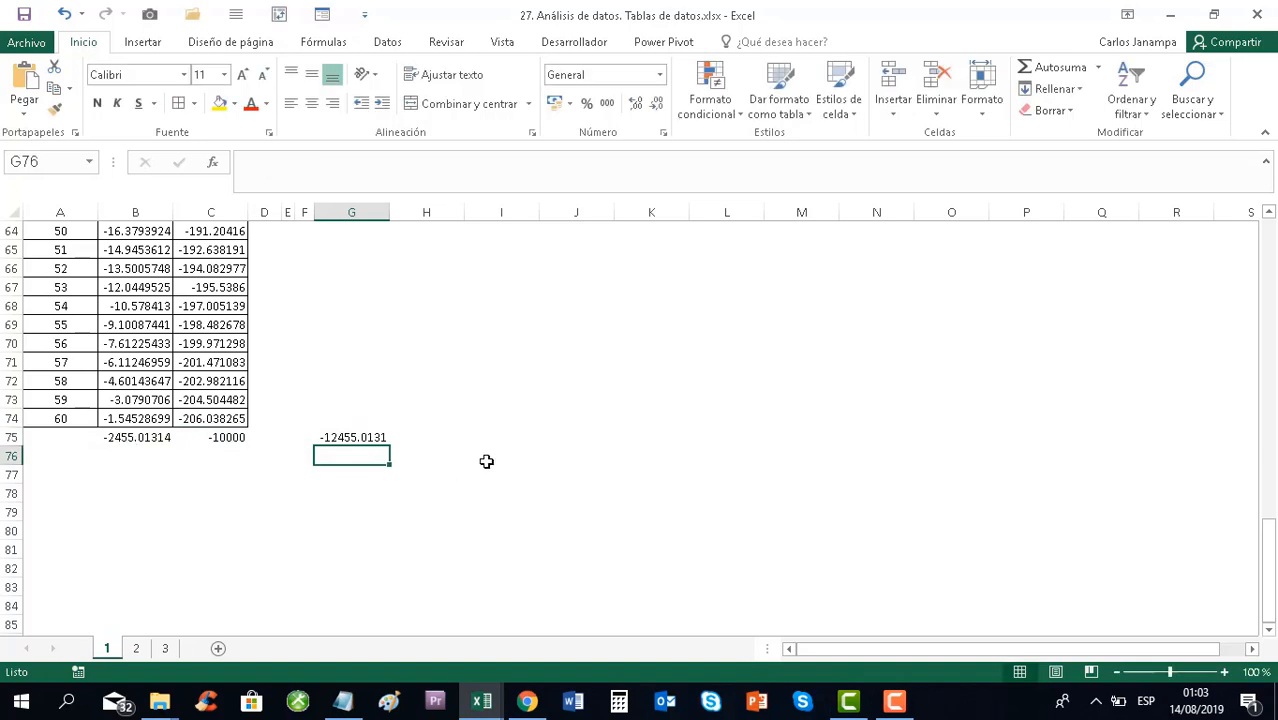
{"action": "left_click", "coordinate": [371, 436]}
{"action": "left_click", "coordinate": [428, 436]}
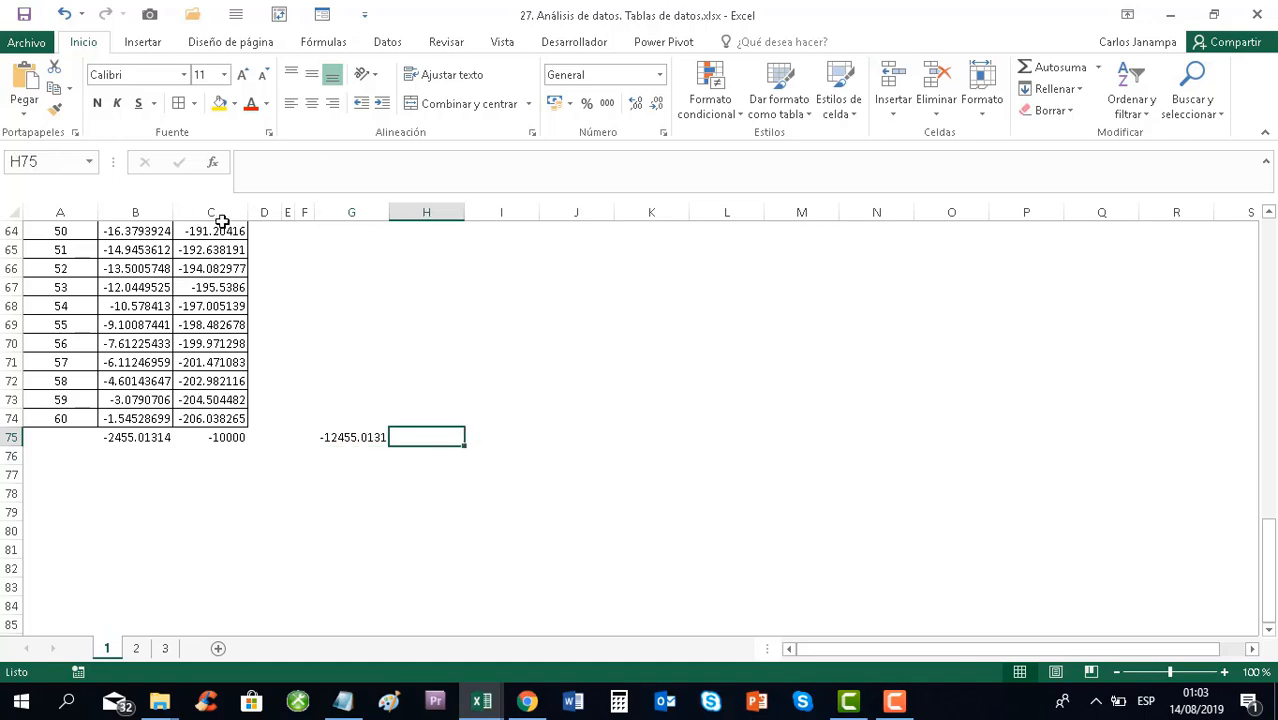
Widen column D and add the heading Cuota in D13 beside the Capital heading
{"action": "left_click", "coordinate": [166, 419]}
{"action": "scroll", "coordinate": [251, 362], "scroll_direction": "up", "scroll_amount": 12}
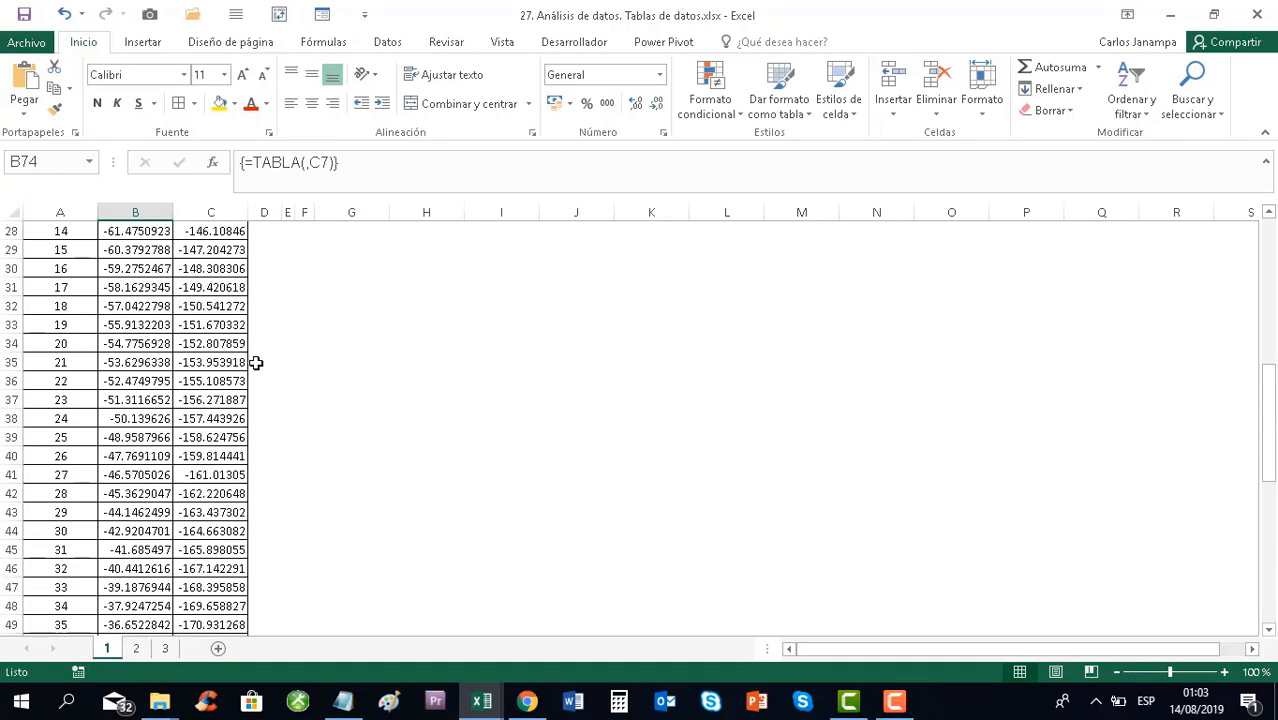
{"action": "scroll", "coordinate": [256, 362], "scroll_direction": "up", "scroll_amount": 9}
{"action": "scroll", "coordinate": [270, 372], "scroll_direction": "down", "scroll_amount": 1}
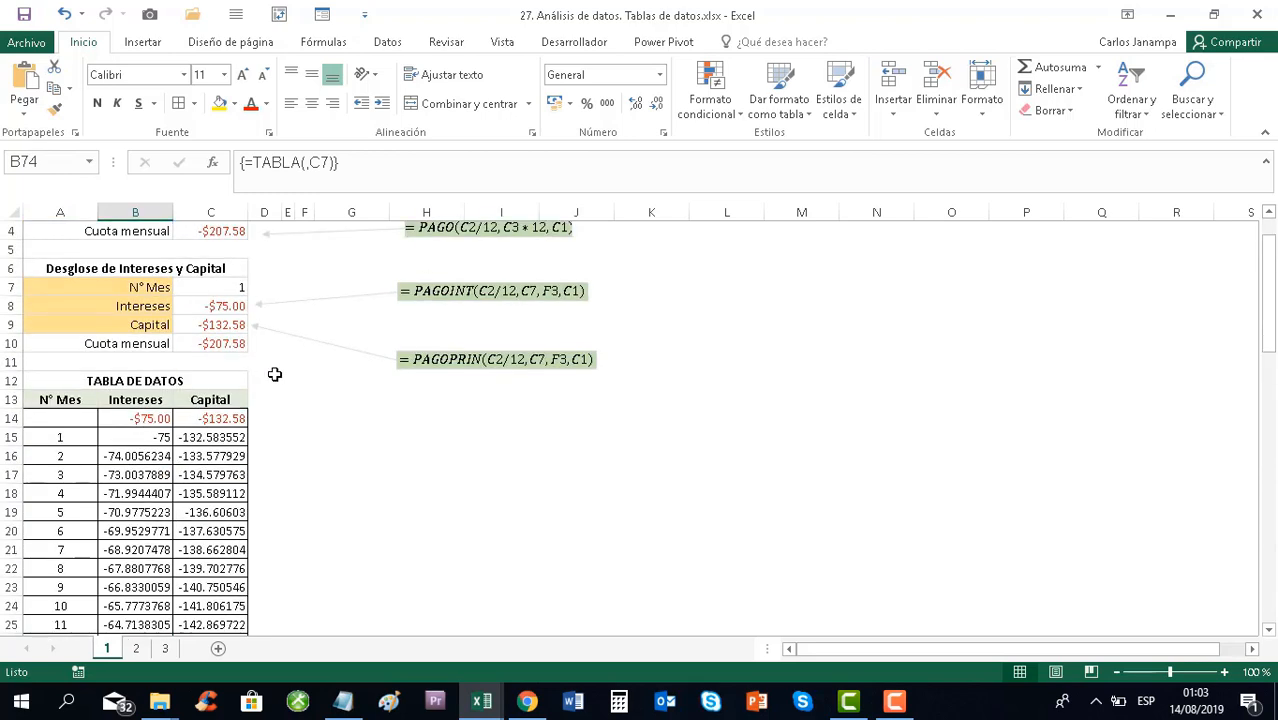
{"action": "left_click", "coordinate": [266, 416]}
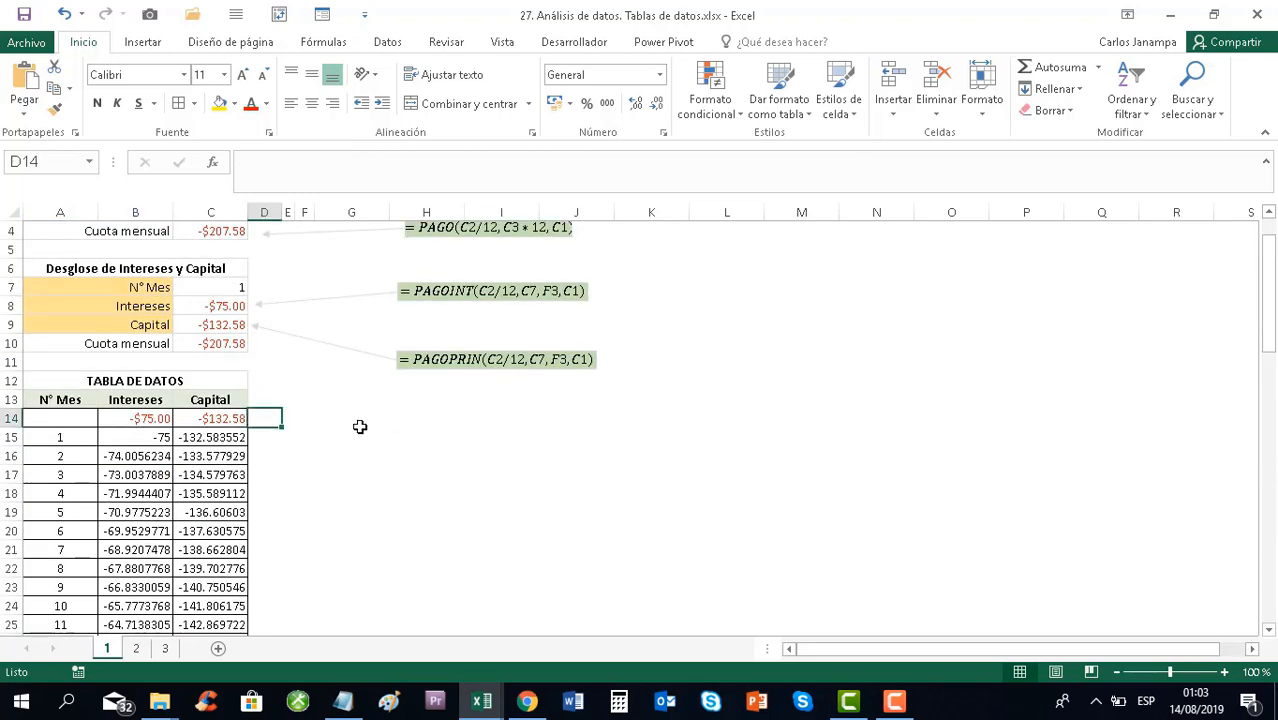
{"action": "left_click_drag", "start_coordinate": [281, 212], "coordinate": [310, 212]}
{"action": "left_click", "coordinate": [288, 400]}
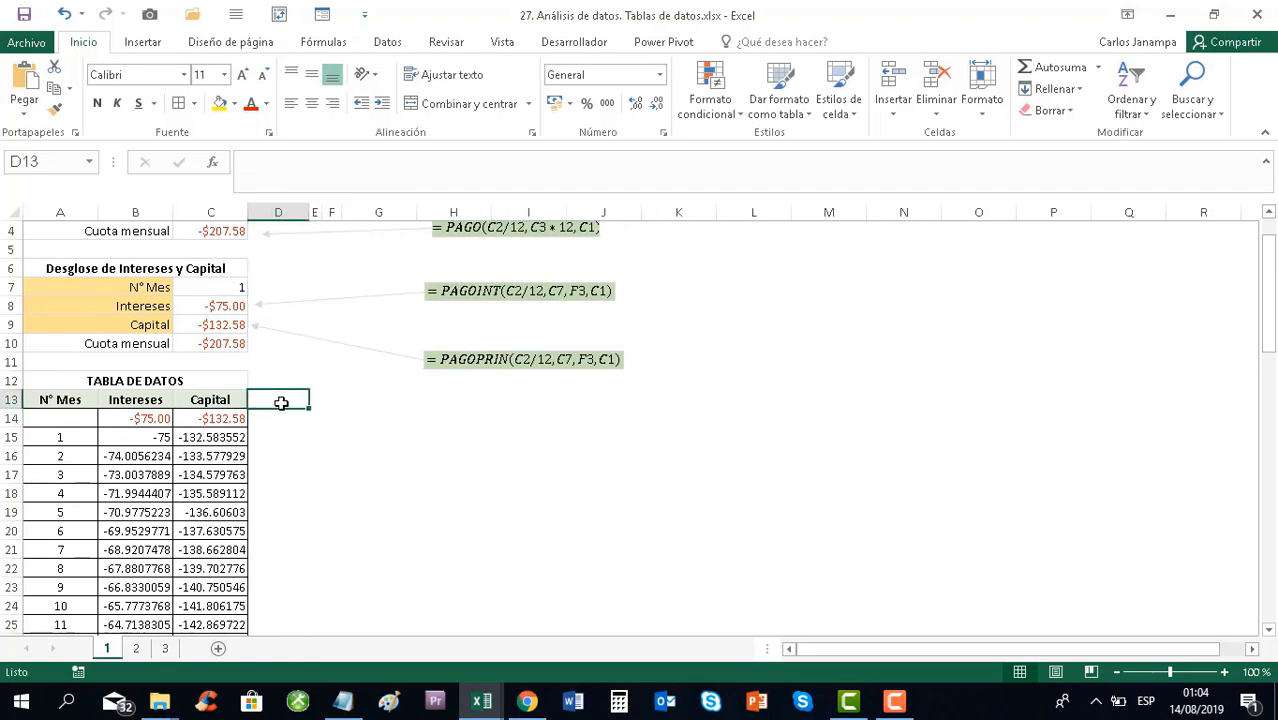
{"action": "type", "text": "Cuota"}
{"action": "key", "text": "Return"}
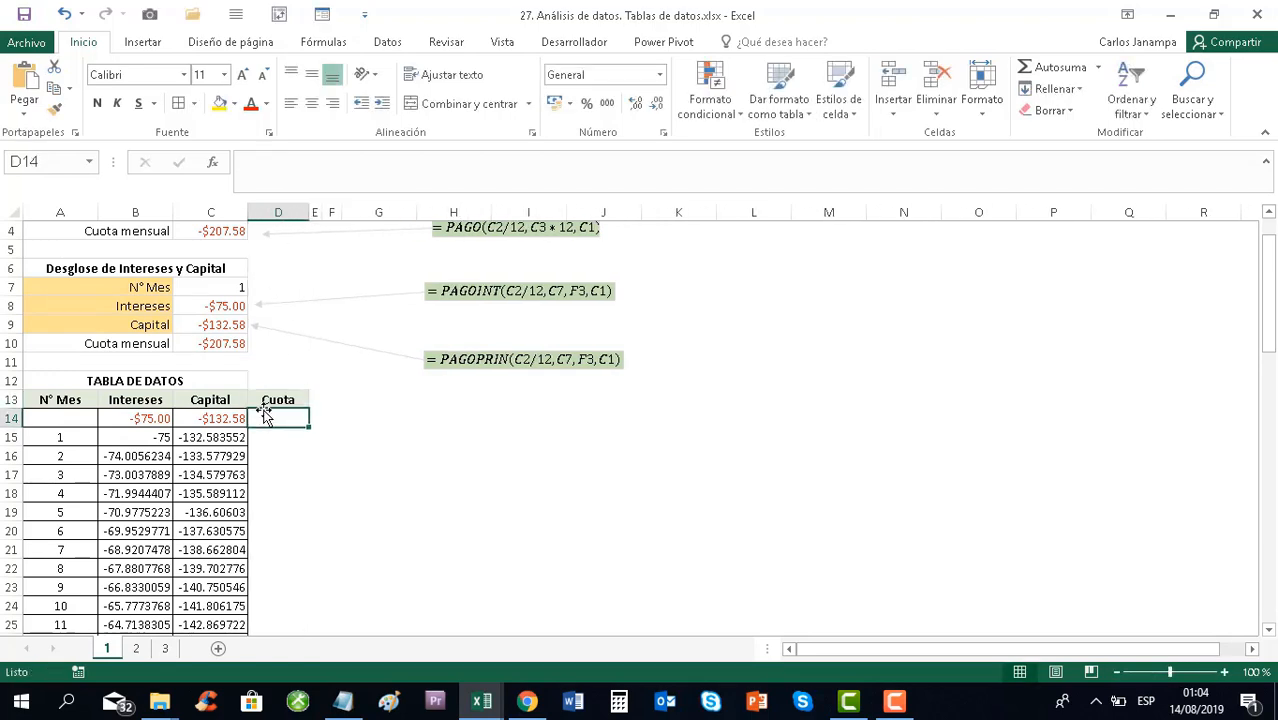
{"action": "key", "text": "Down"}
{"action": "key", "text": "Up"}
{"action": "key", "text": "Down"}
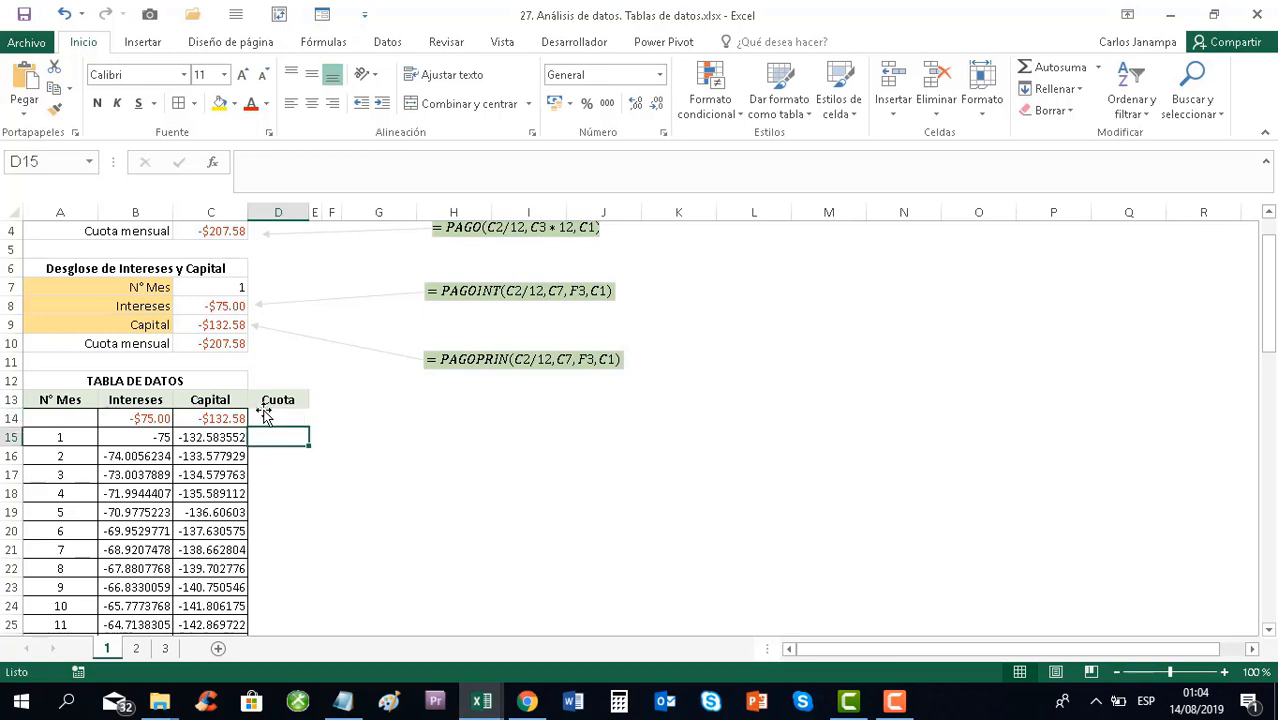
Calculate the first month's Cuota in D15 with =SUMA(B15:C15) and compare it with the monthly payment in C10
{"action": "left_click", "coordinate": [1050, 67]}
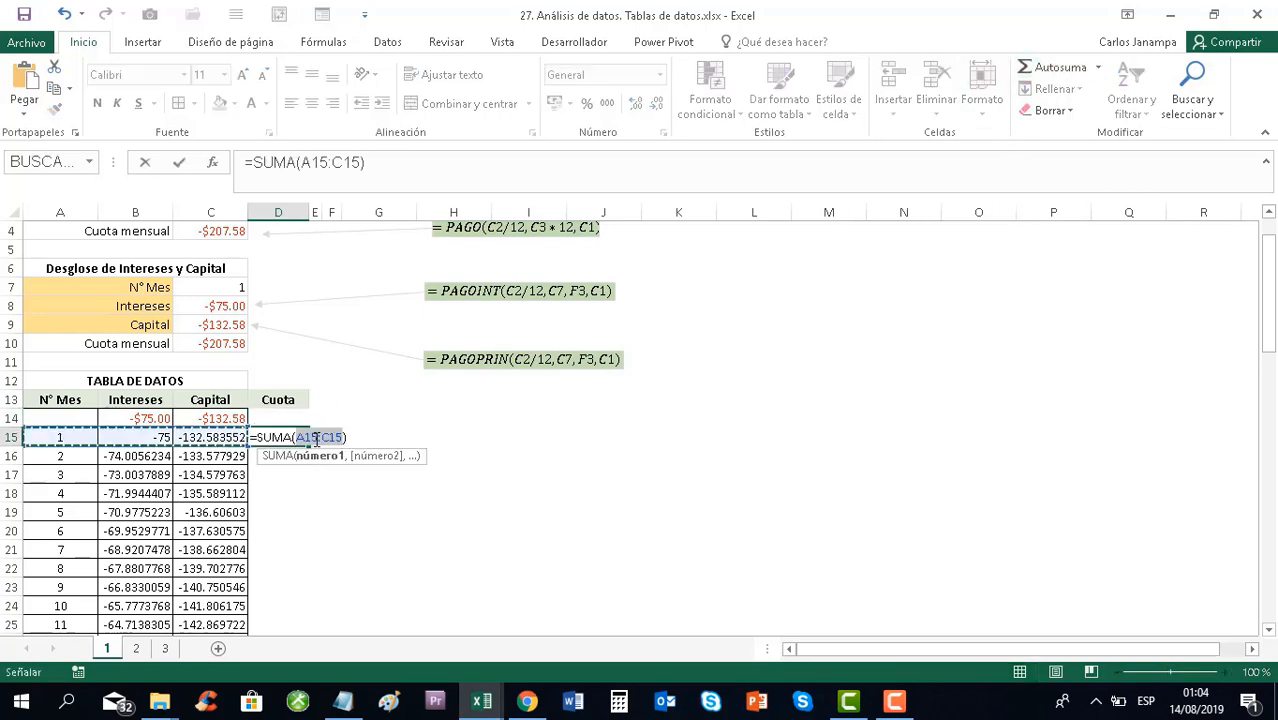
{"action": "left_click_drag", "start_coordinate": [130, 437], "coordinate": [210, 437]}
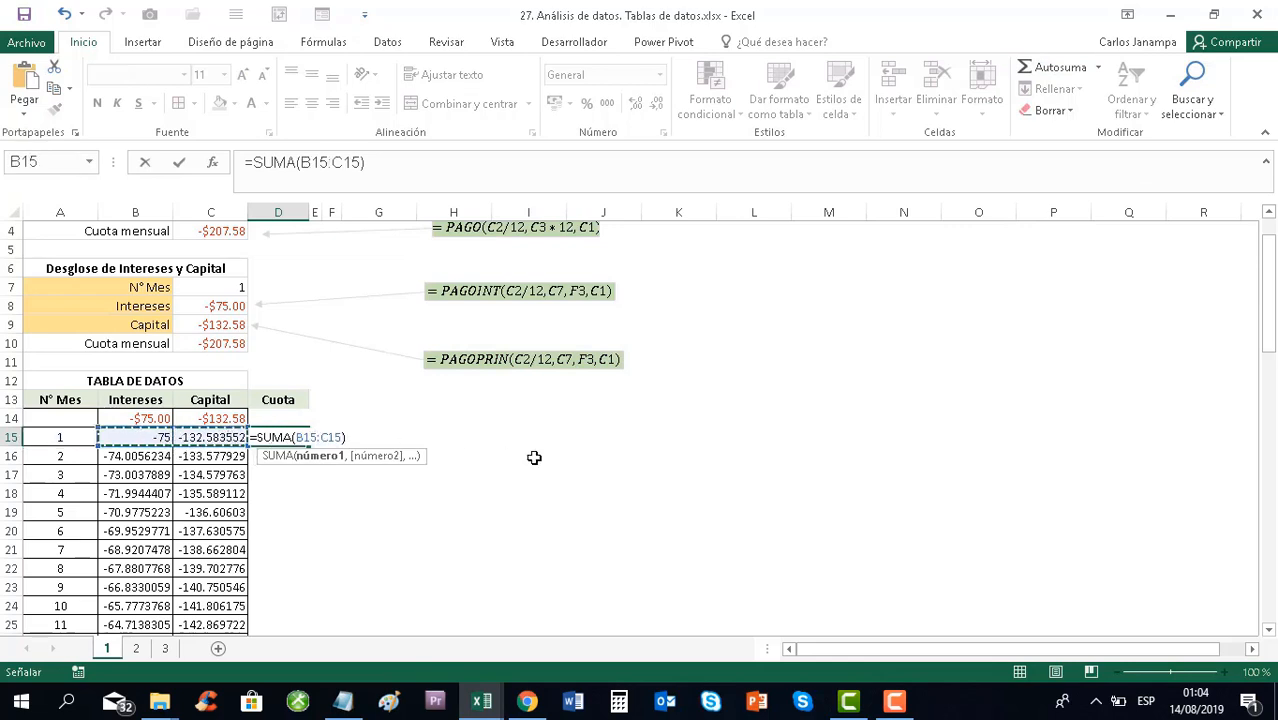
{"action": "key", "text": "Return"}
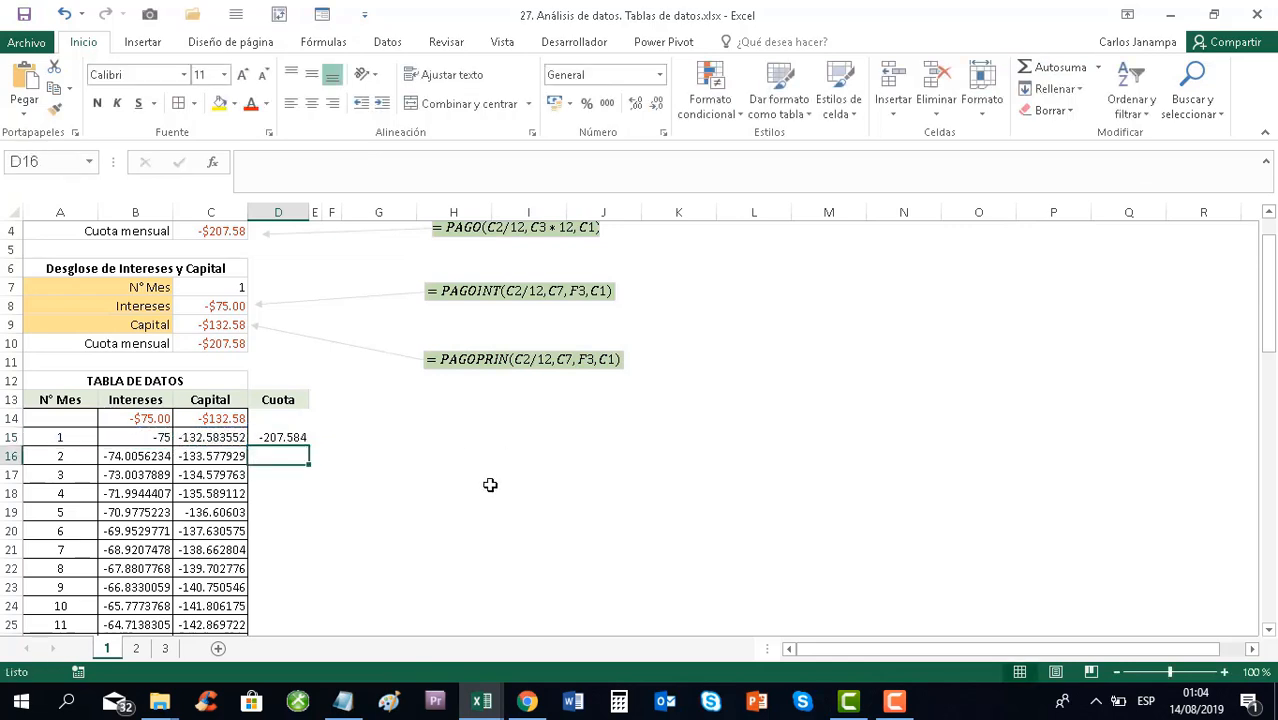
{"action": "left_click", "coordinate": [298, 437]}
{"action": "left_click", "coordinate": [226, 345]}
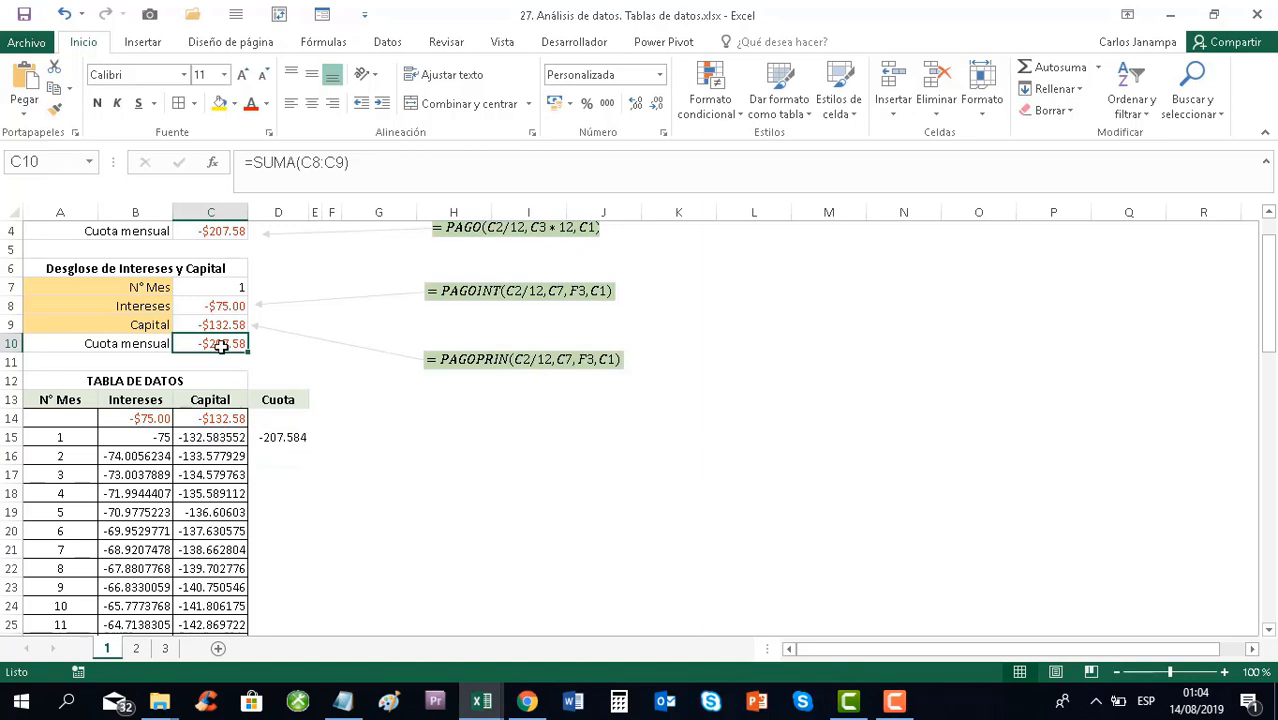
Fill the Cuota formula from D15 down through month 60 in D74
{"action": "left_click", "coordinate": [288, 440]}
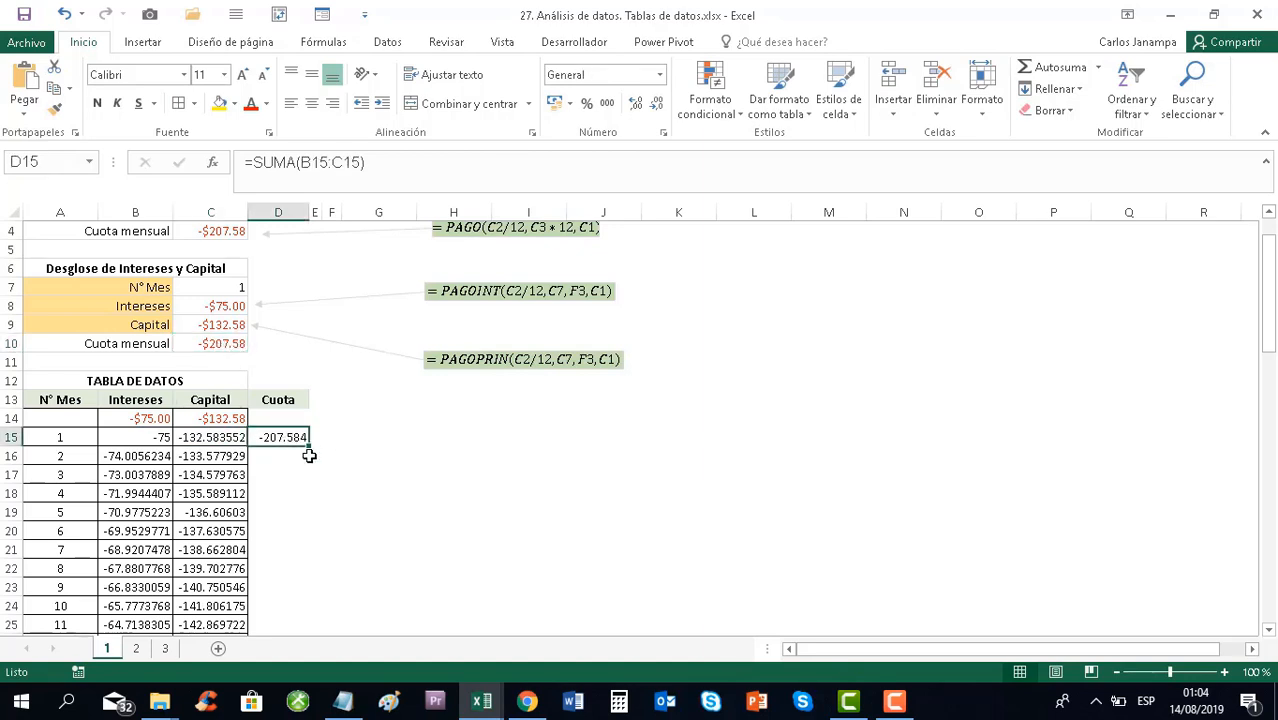
{"action": "double_click", "coordinate": [309, 451]}
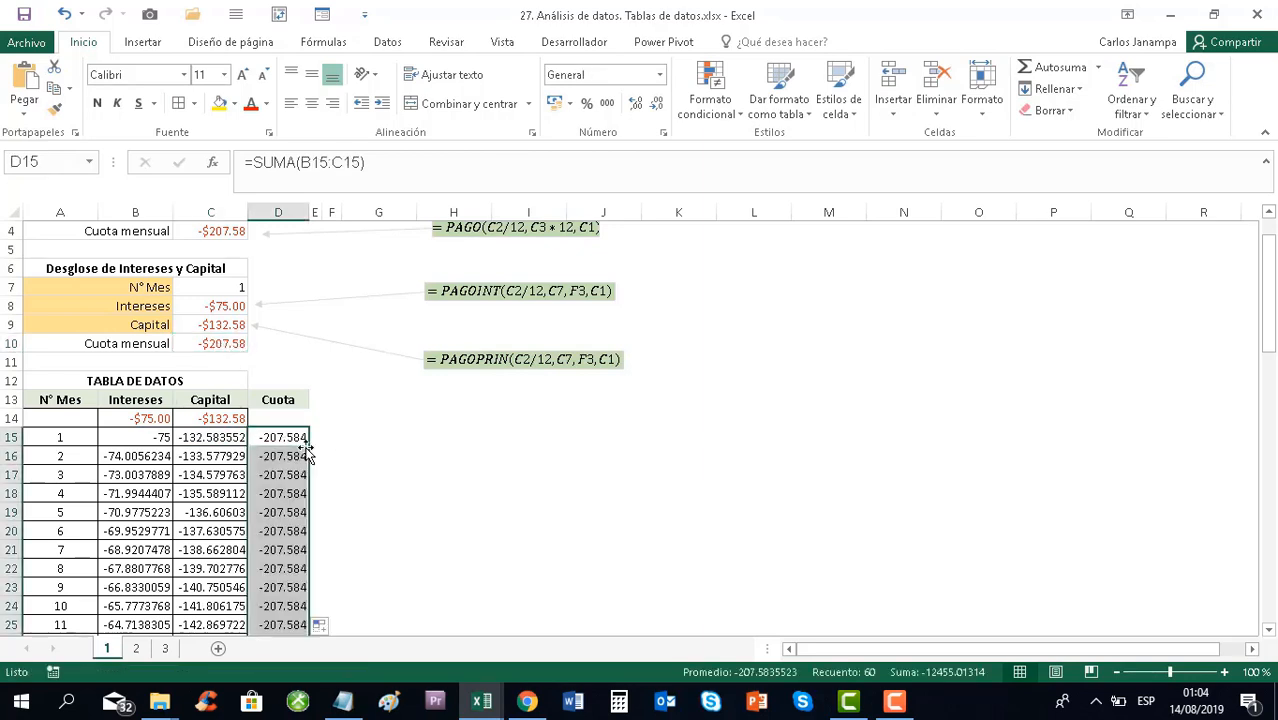
{"action": "scroll", "coordinate": [300, 445], "scroll_direction": "down", "scroll_amount": 5}
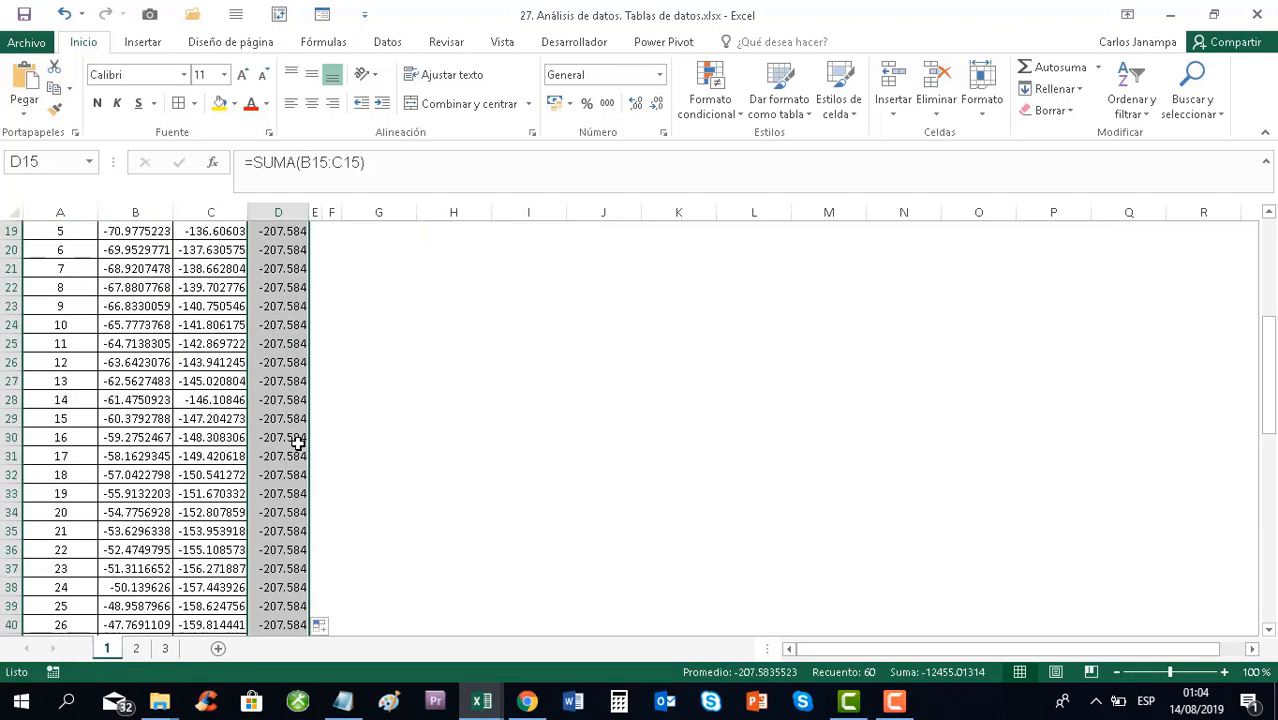
{"action": "scroll", "coordinate": [298, 443], "scroll_direction": "down", "scroll_amount": 14}
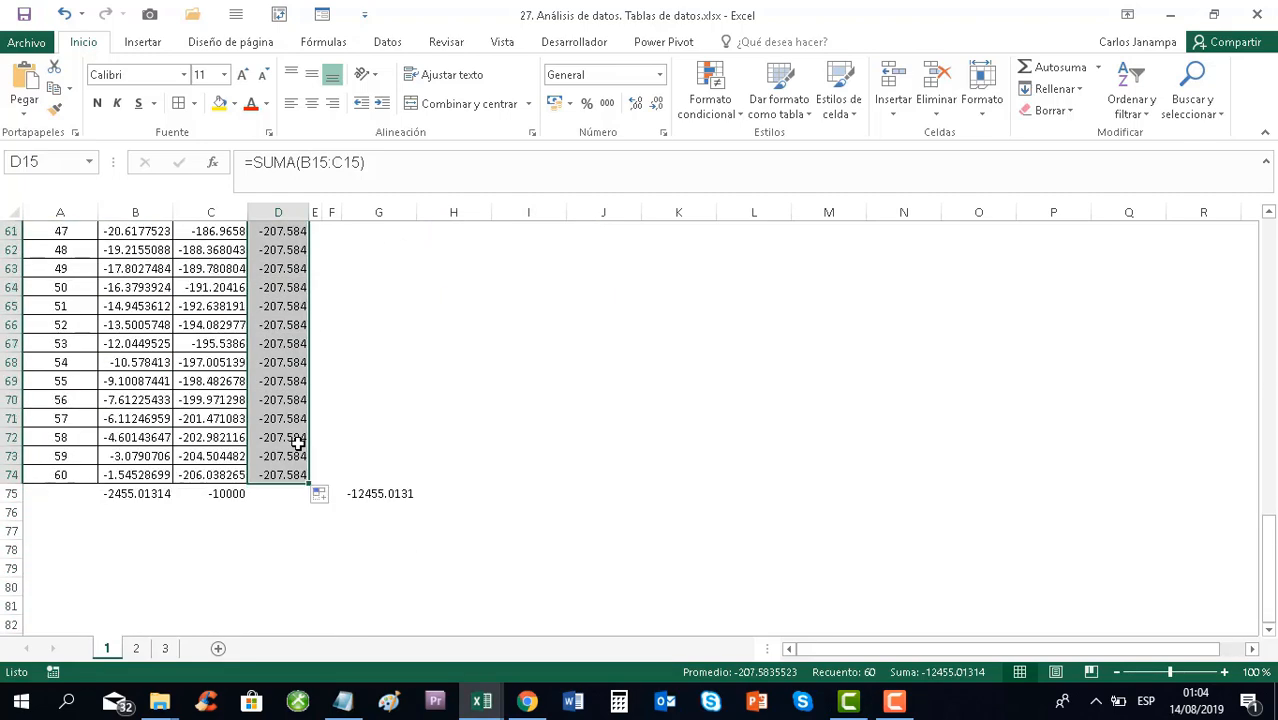
{"action": "left_click", "coordinate": [280, 493]}
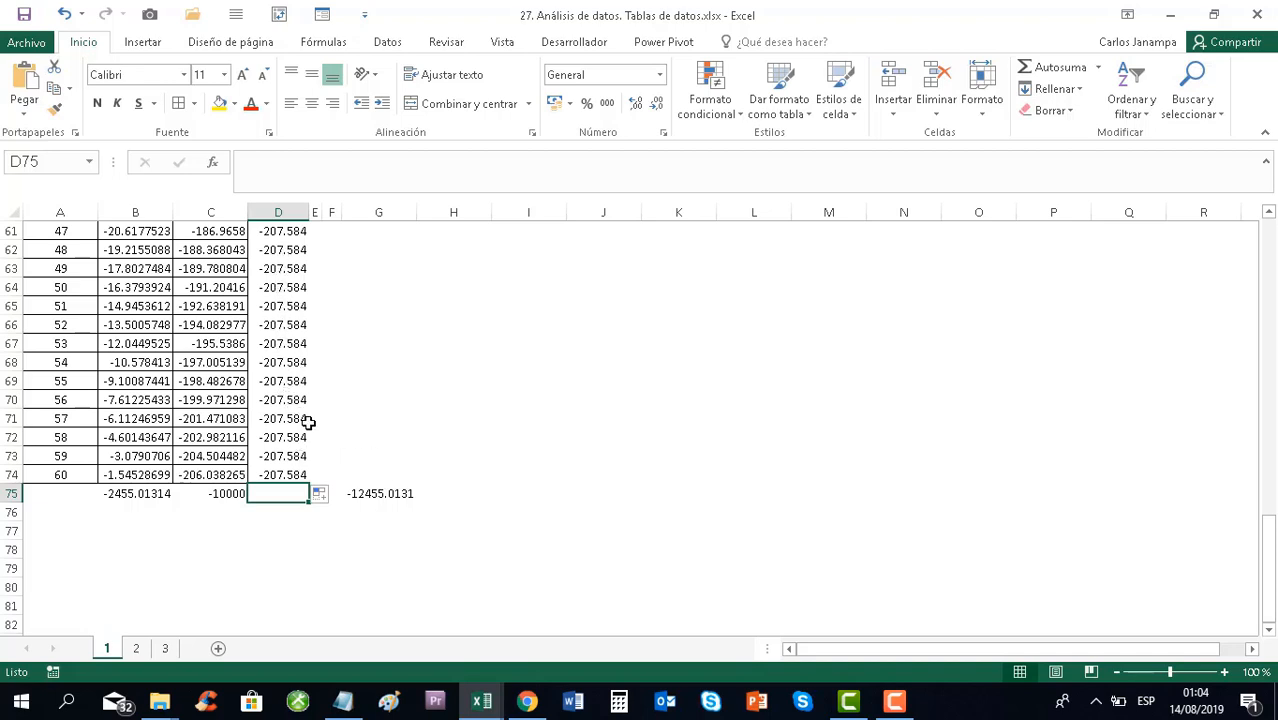
Examine how interest and capital change over the first months of the data table, and check the capital total in C75
{"action": "scroll", "coordinate": [309, 422], "scroll_direction": "up", "scroll_amount": 20}
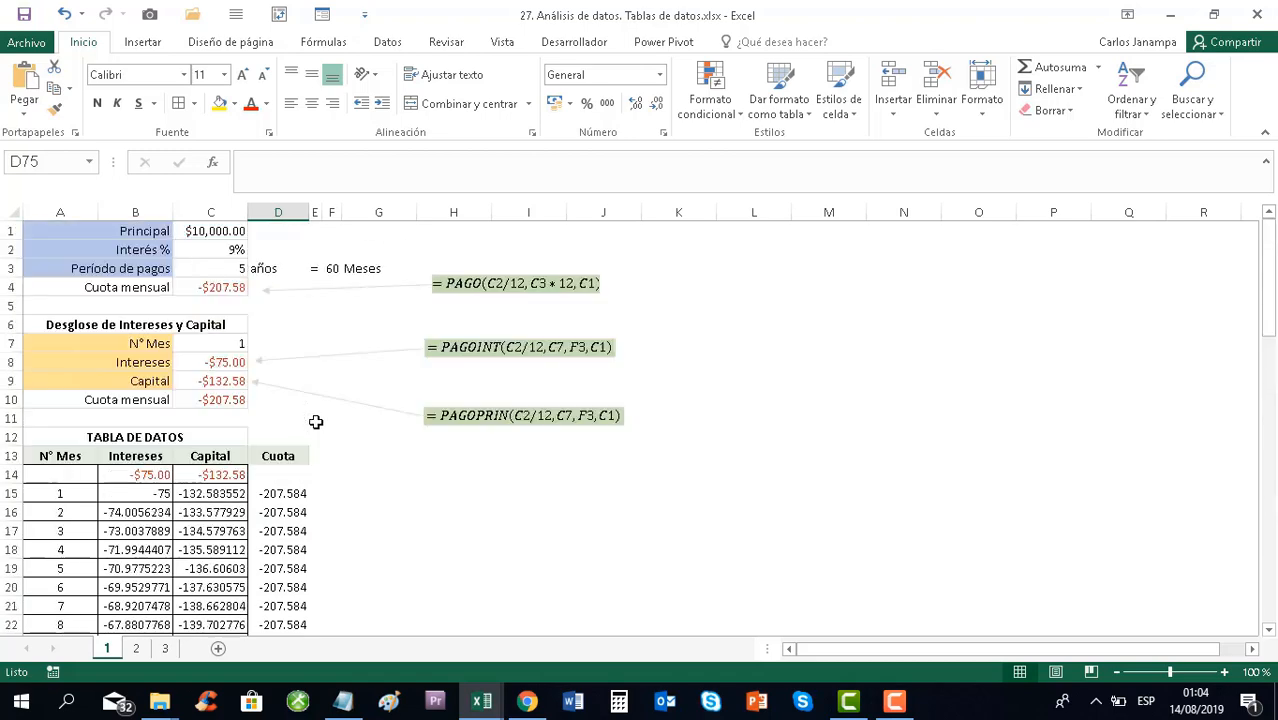
{"action": "scroll", "coordinate": [326, 417], "scroll_direction": "down", "scroll_amount": 2}
{"action": "left_click", "coordinate": [158, 380]}
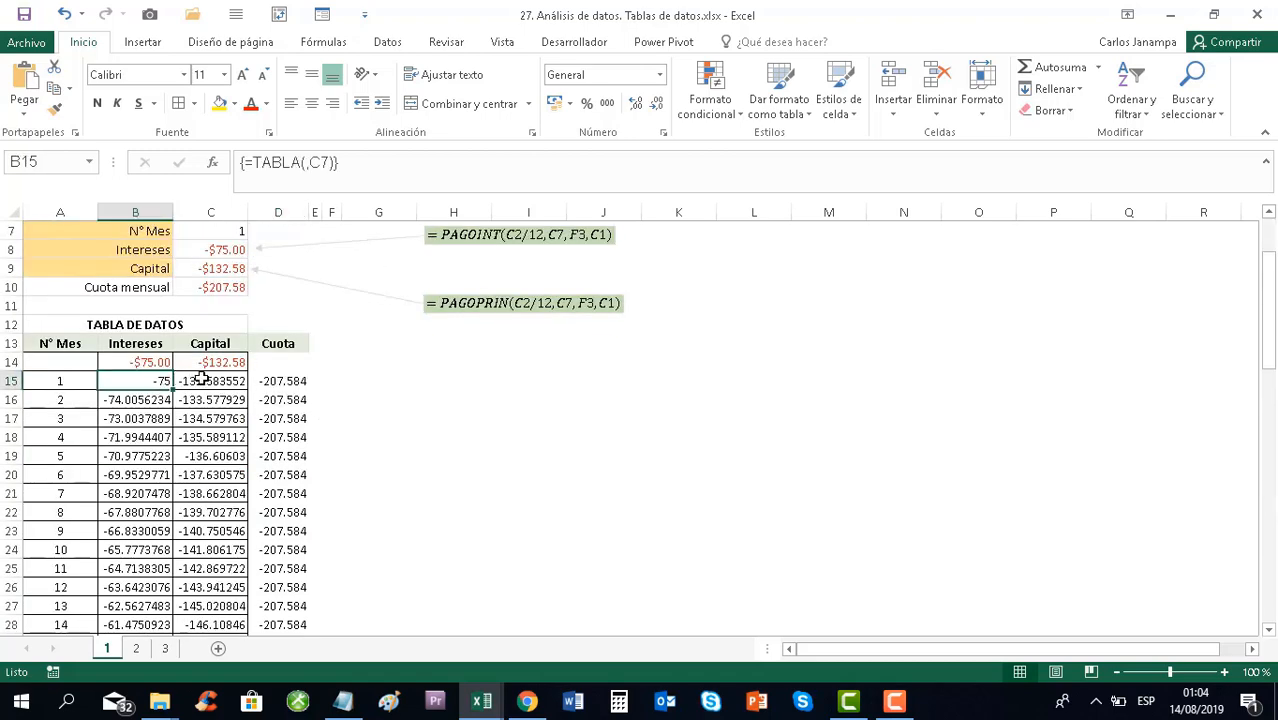
{"action": "left_click", "coordinate": [207, 379]}
{"action": "left_click", "coordinate": [155, 385]}
{"action": "left_click", "coordinate": [200, 382]}
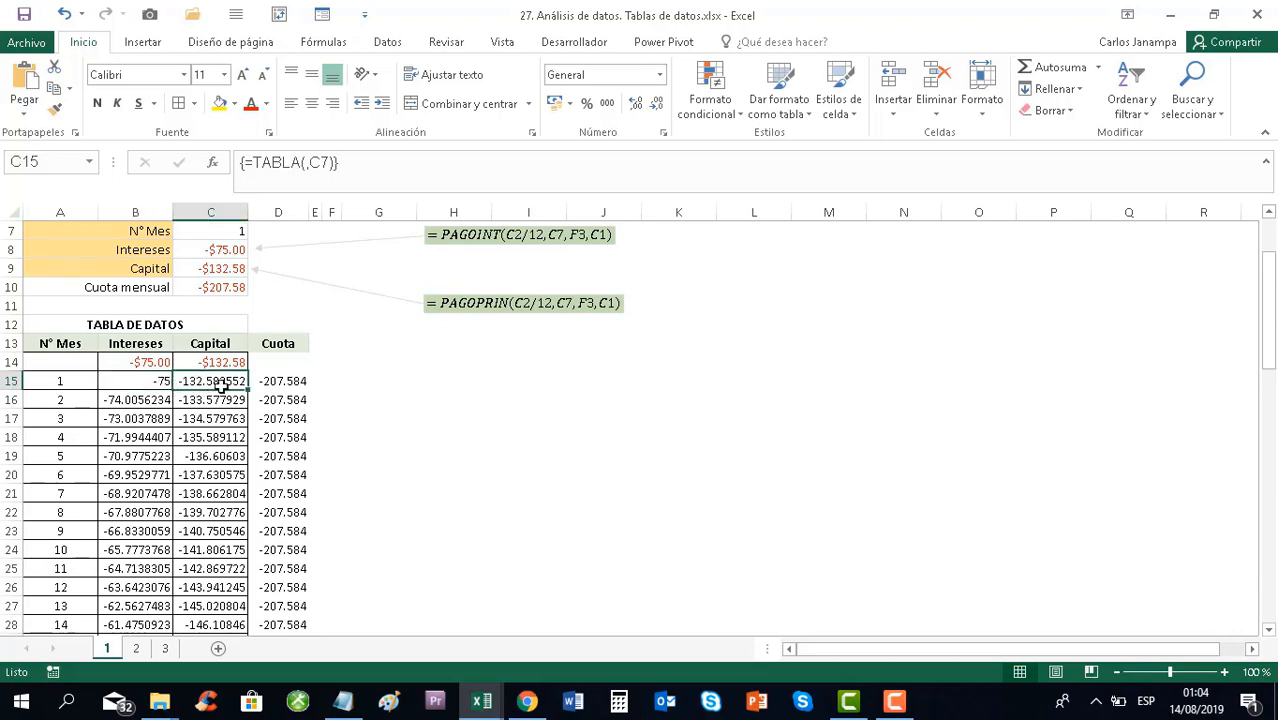
{"action": "left_click", "coordinate": [147, 400]}
{"action": "left_click", "coordinate": [197, 401]}
{"action": "left_click", "coordinate": [146, 418]}
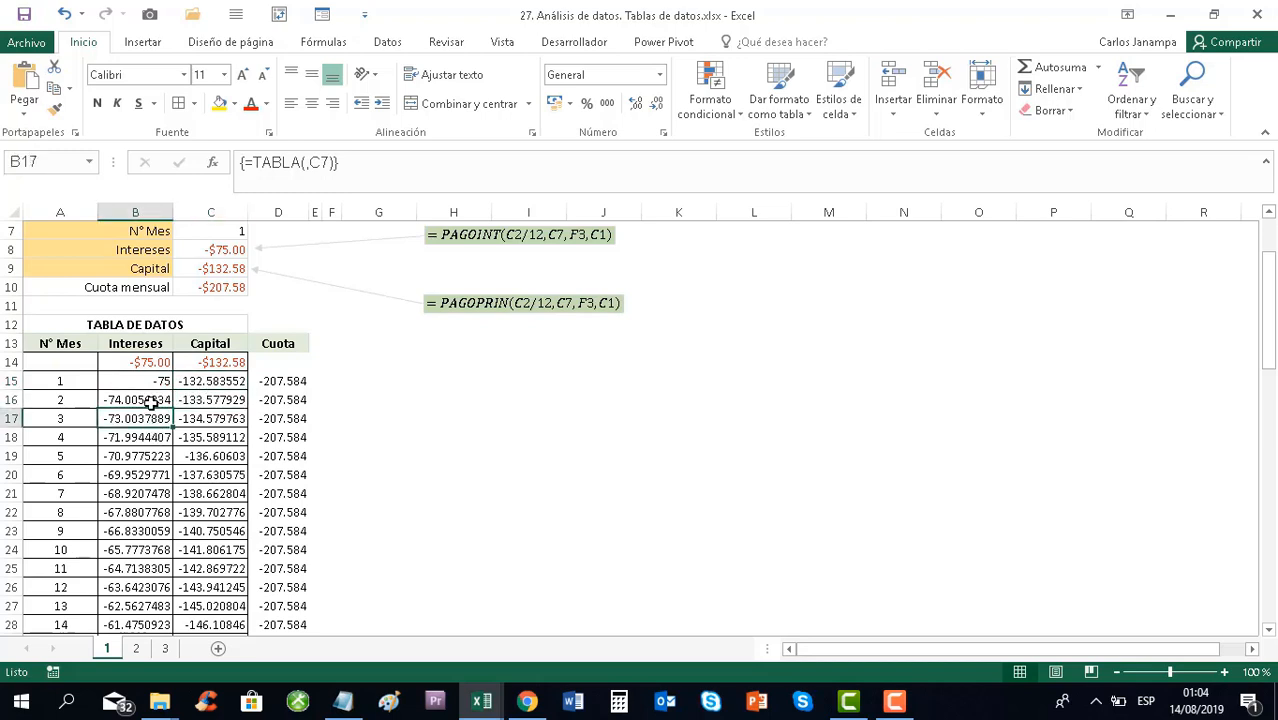
{"action": "left_click", "coordinate": [214, 423]}
{"action": "left_click", "coordinate": [211, 344]}
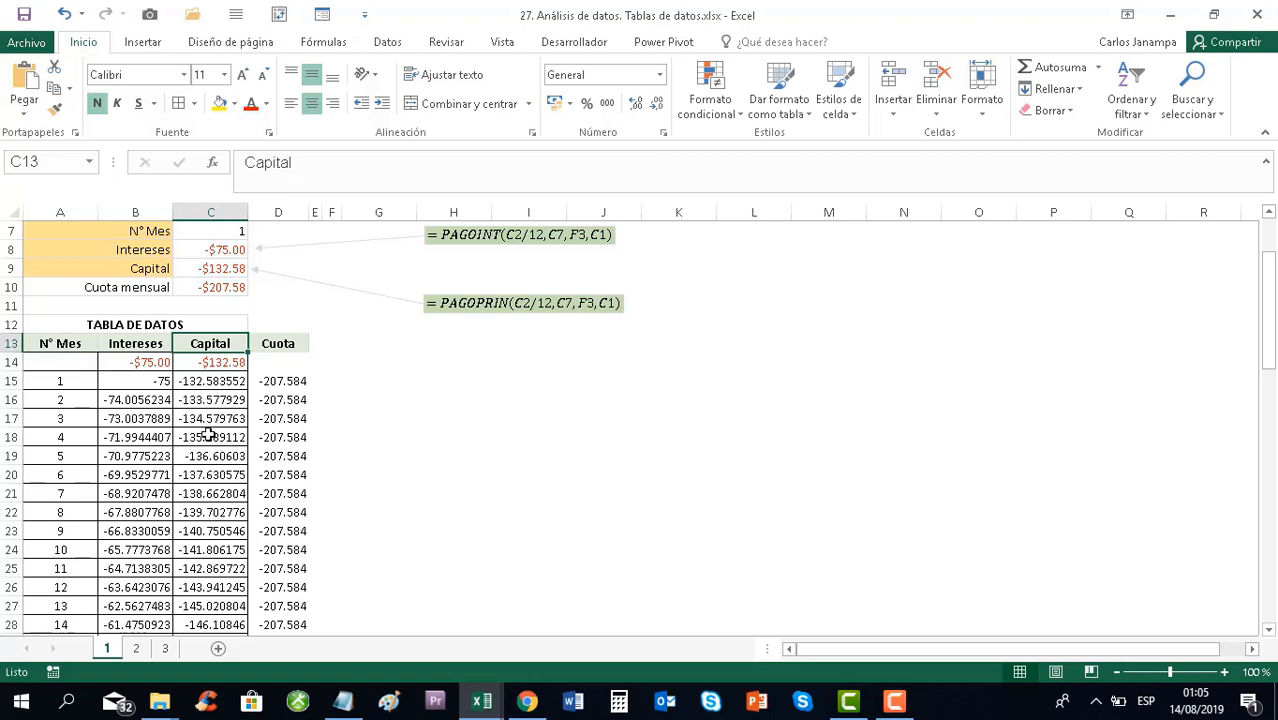
{"action": "scroll", "coordinate": [215, 440], "scroll_direction": "down", "scroll_amount": 16}
{"action": "scroll", "coordinate": [233, 441], "scroll_direction": "down", "scroll_amount": 4}
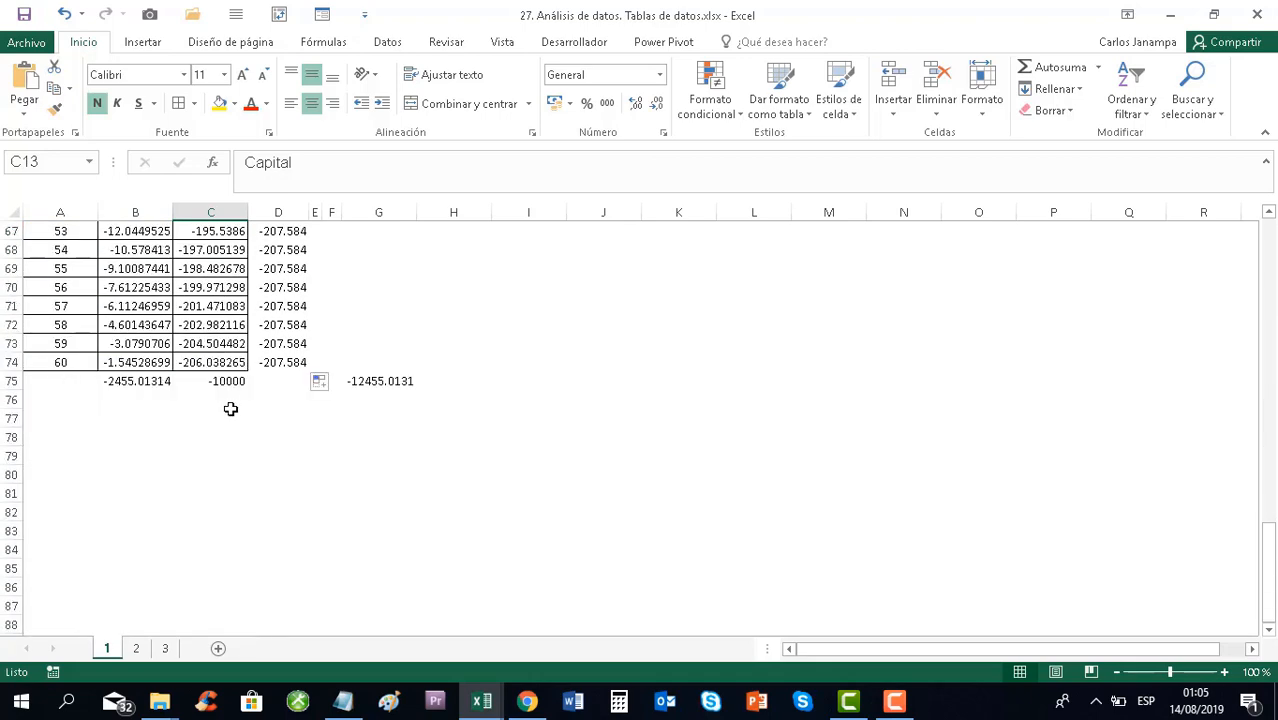
{"action": "left_click", "coordinate": [226, 381]}
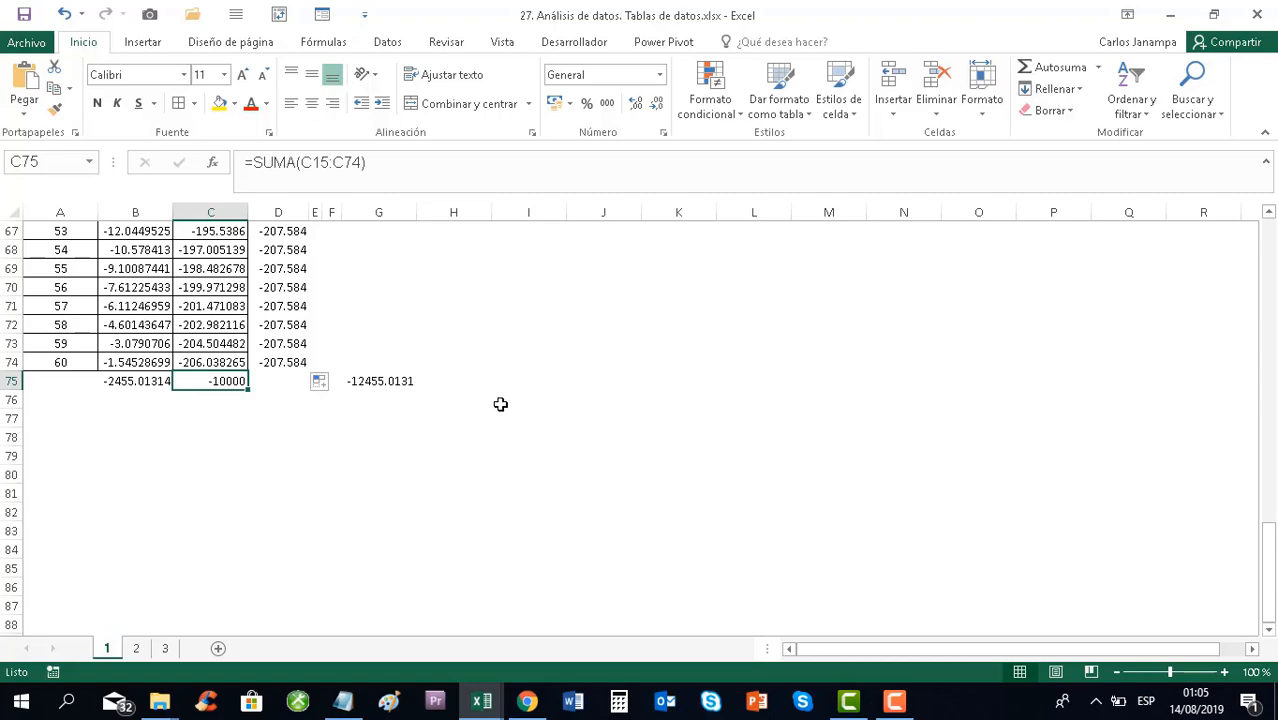
{"action": "scroll", "coordinate": [502, 404], "scroll_direction": "up", "scroll_amount": 20}
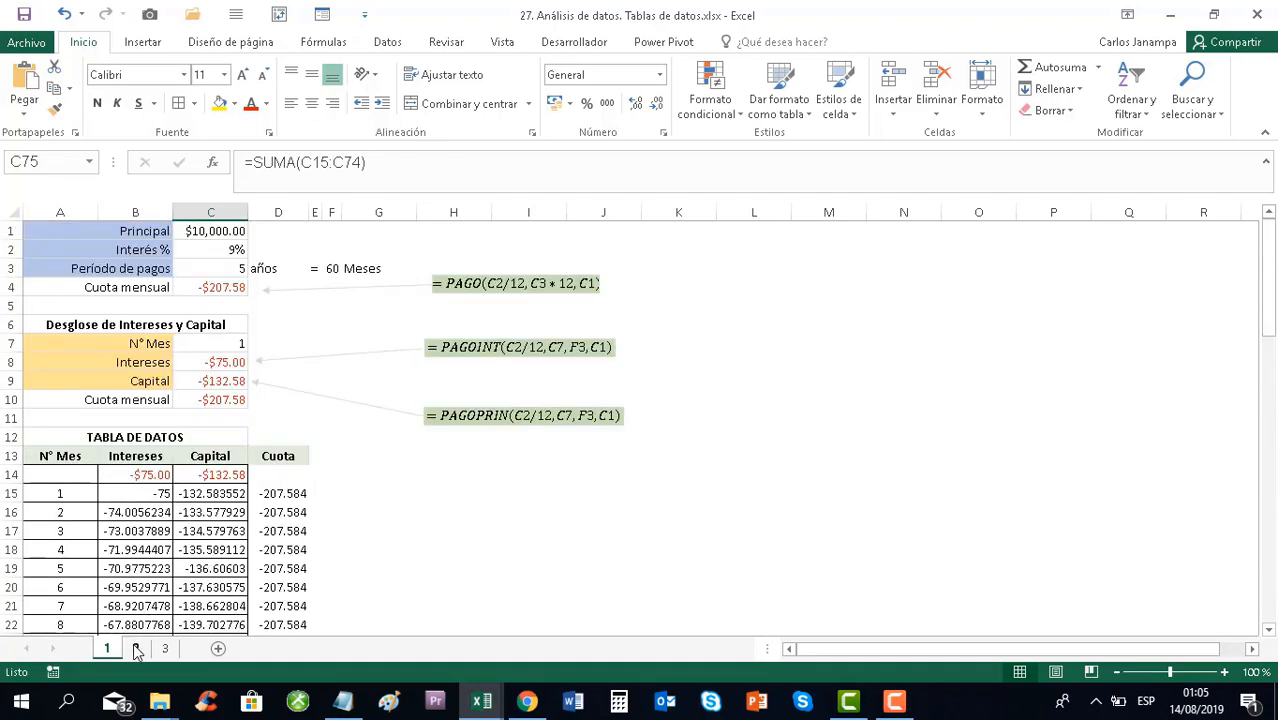
On sheet 2, merge and centre A13:A23 beside the price values and rotate its text upward
{"action": "left_click", "coordinate": [137, 649]}
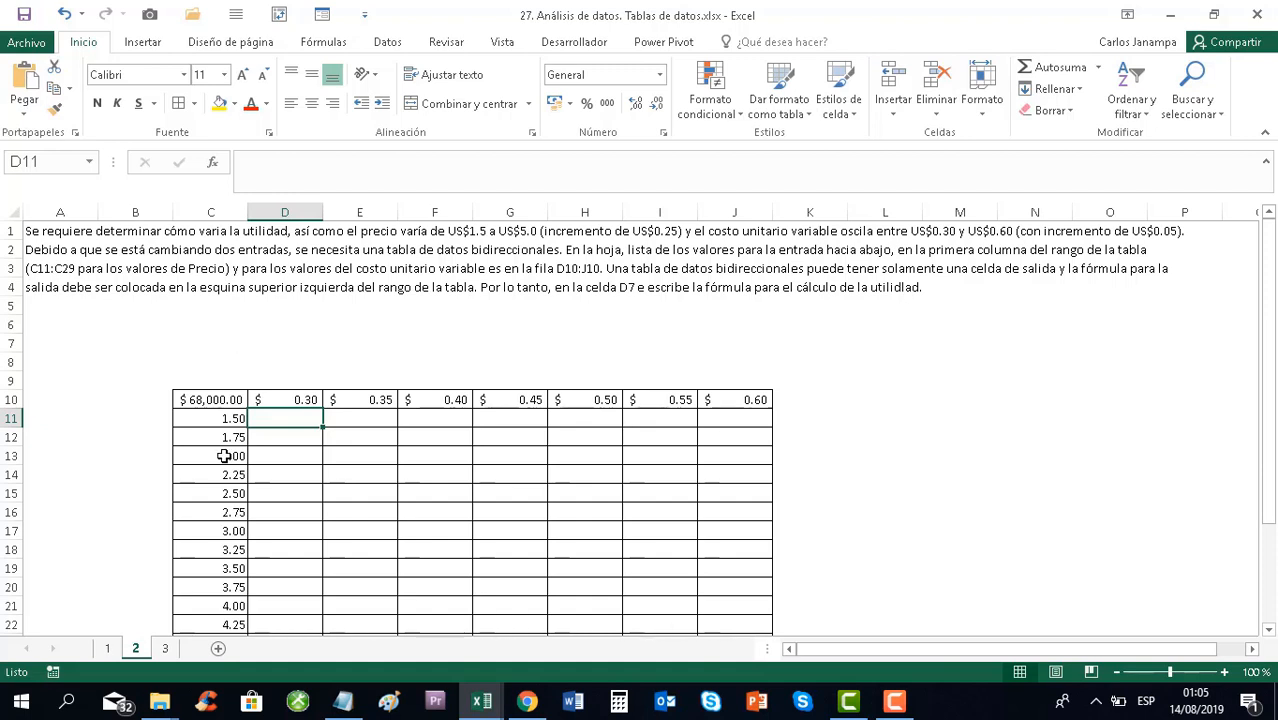
{"action": "left_click_drag", "start_coordinate": [216, 421], "coordinate": [204, 554]}
{"action": "left_click", "coordinate": [74, 559]}
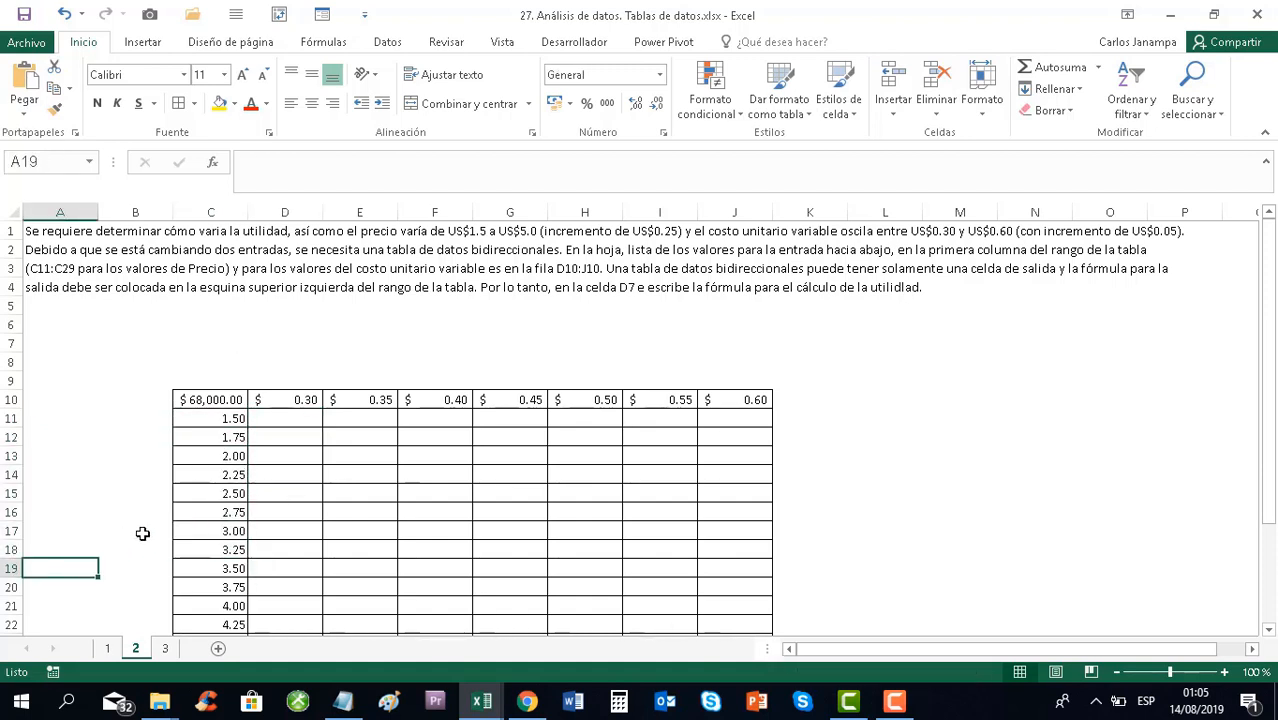
{"action": "scroll", "coordinate": [110, 470], "scroll_direction": "down", "scroll_amount": 1}
{"action": "left_click", "coordinate": [79, 397]}
{"action": "left_click_drag", "start_coordinate": [79, 397], "coordinate": [71, 497]}
{"action": "left_click", "coordinate": [464, 104]}
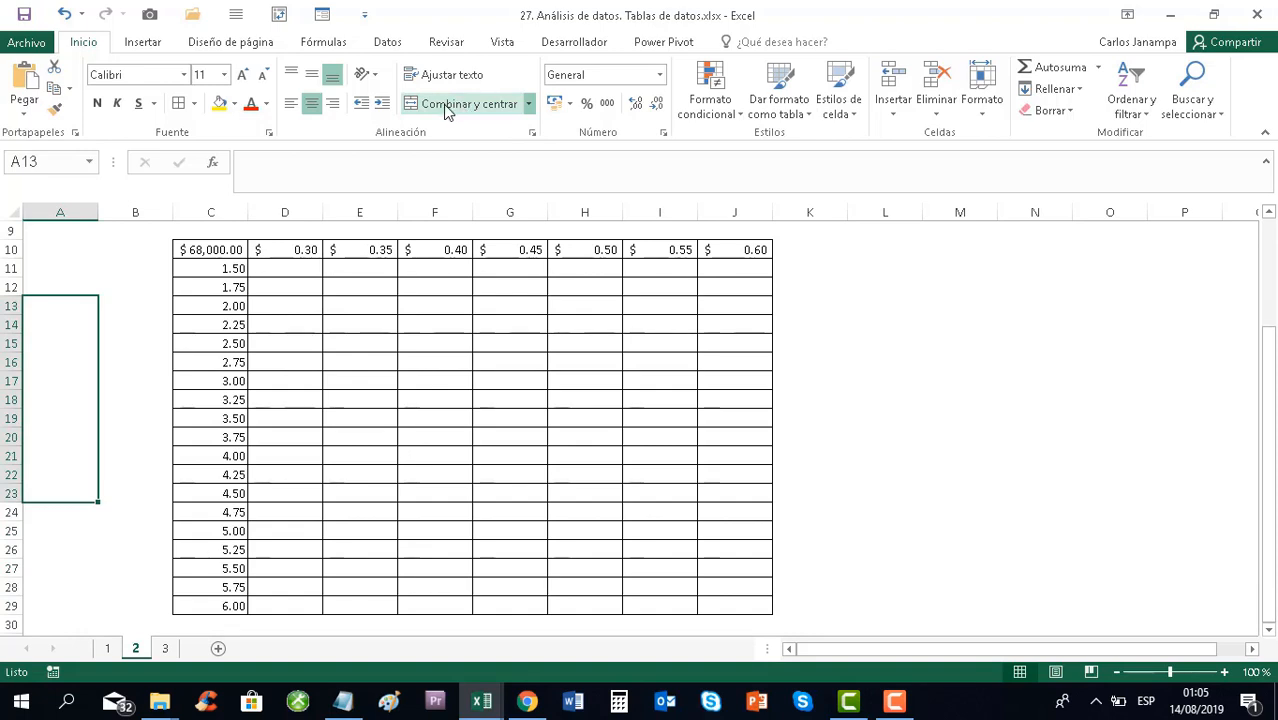
{"action": "left_click", "coordinate": [376, 79]}
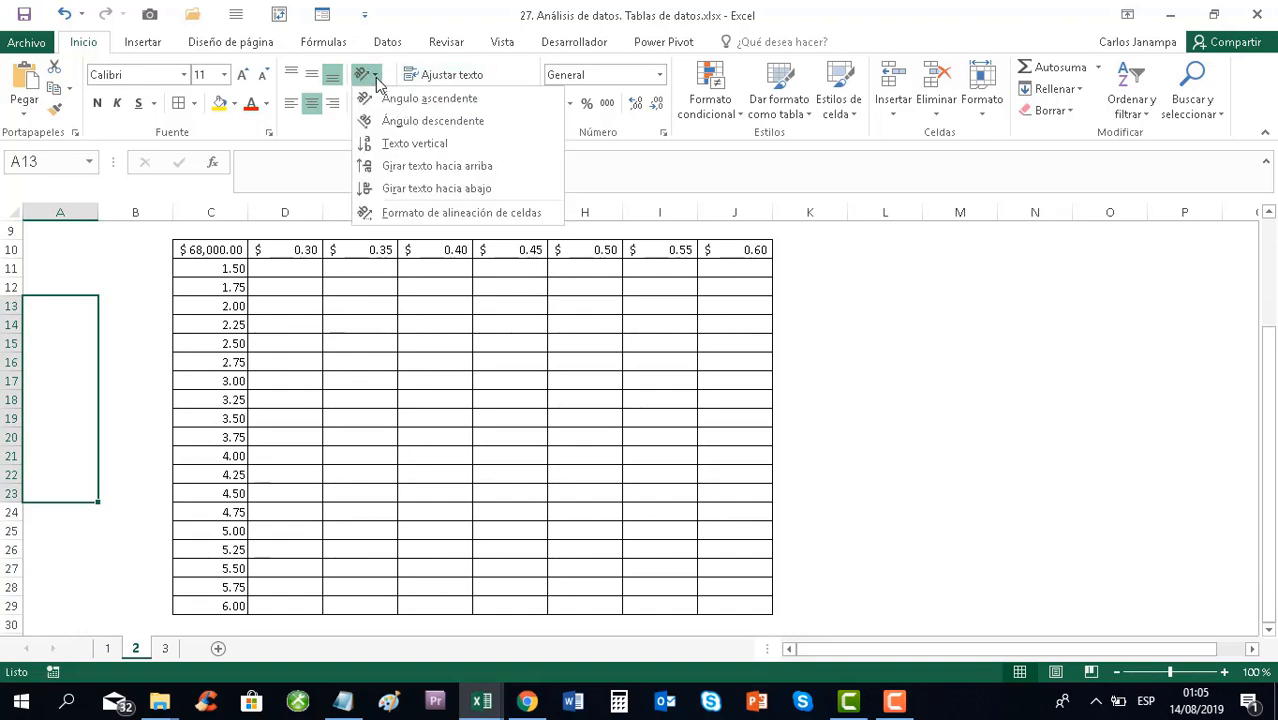
{"action": "left_click", "coordinate": [395, 165]}
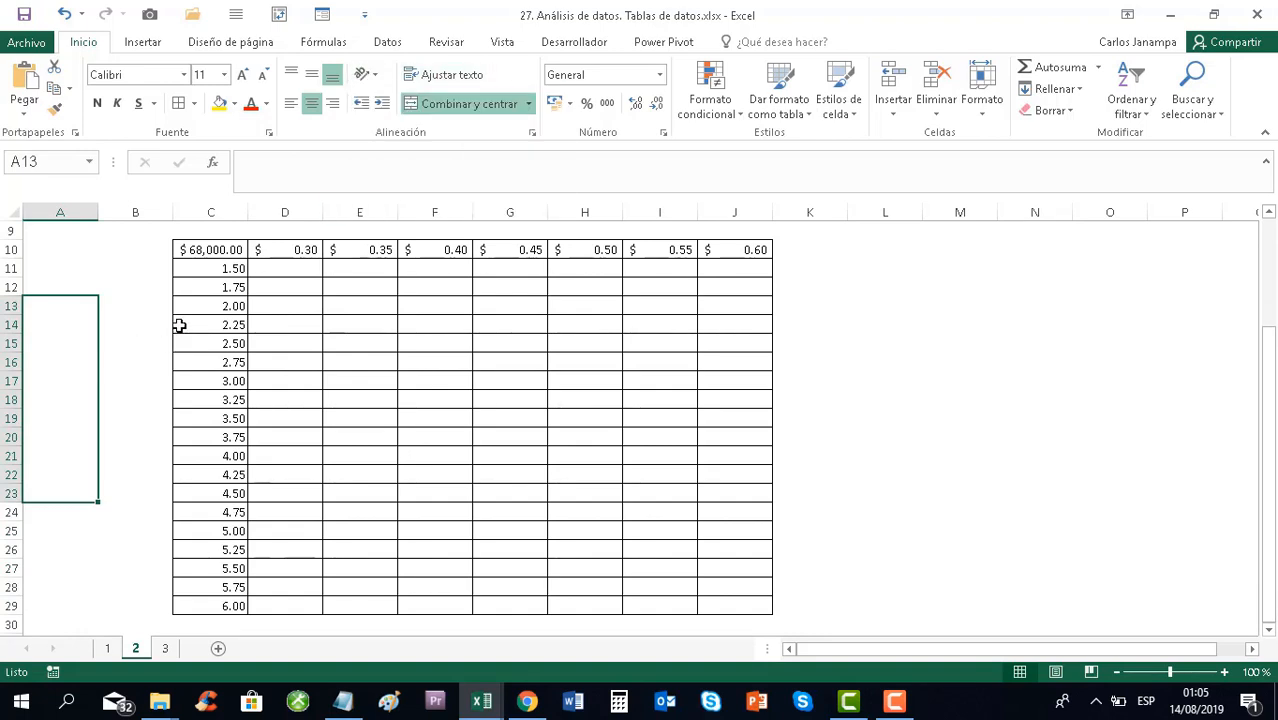
Enter the label PRECIOS in the merged cell A13 and centre it vertically
{"action": "scroll", "coordinate": [179, 325], "scroll_direction": "up", "scroll_amount": 3}
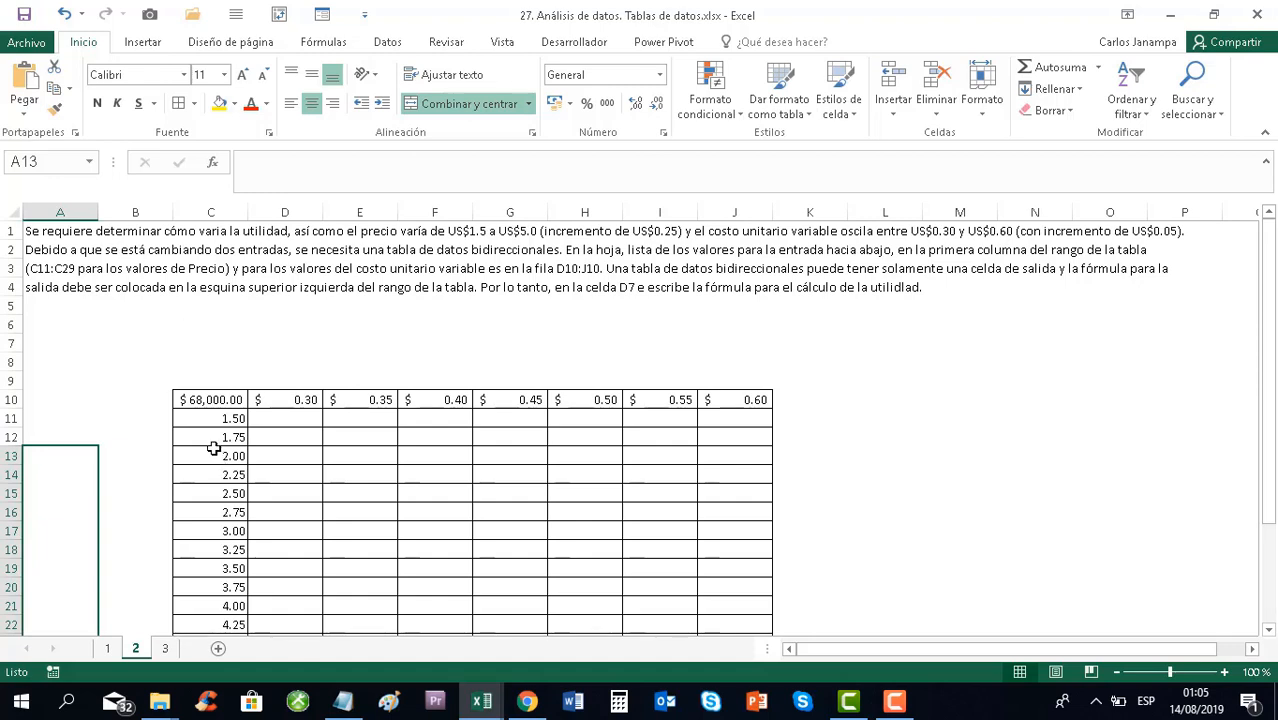
{"action": "type", "text": "PRECIOS"}
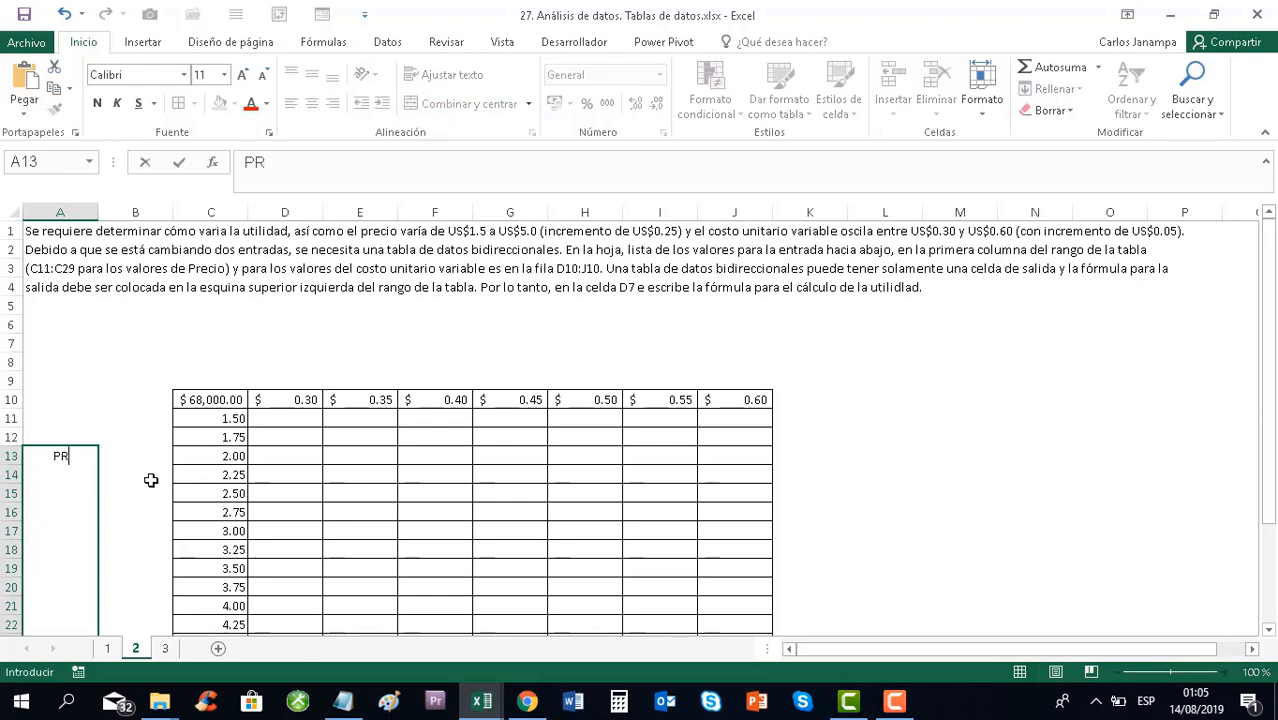
{"action": "key", "text": "Return"}
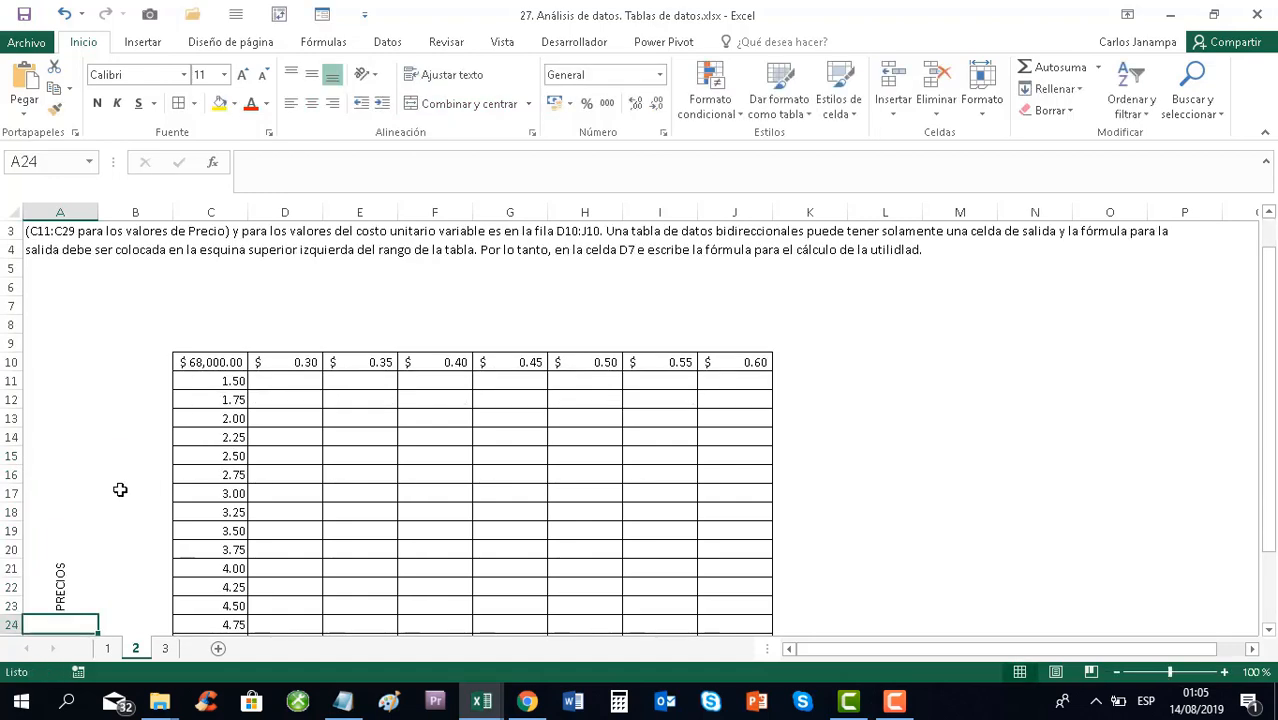
{"action": "left_click", "coordinate": [71, 505]}
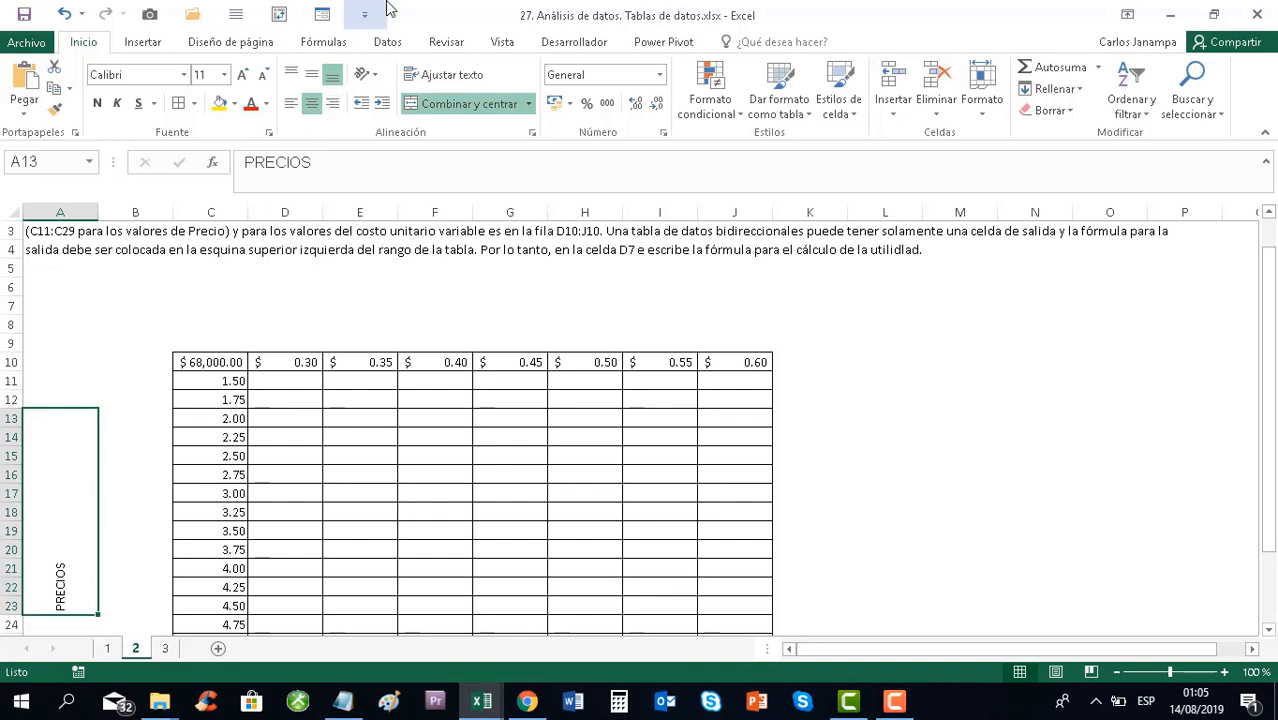
{"action": "left_click", "coordinate": [311, 74]}
Merge and centre D7:I7 above the unit cost row and enter the heading COSTO UNITARIO
{"action": "left_click", "coordinate": [329, 295]}
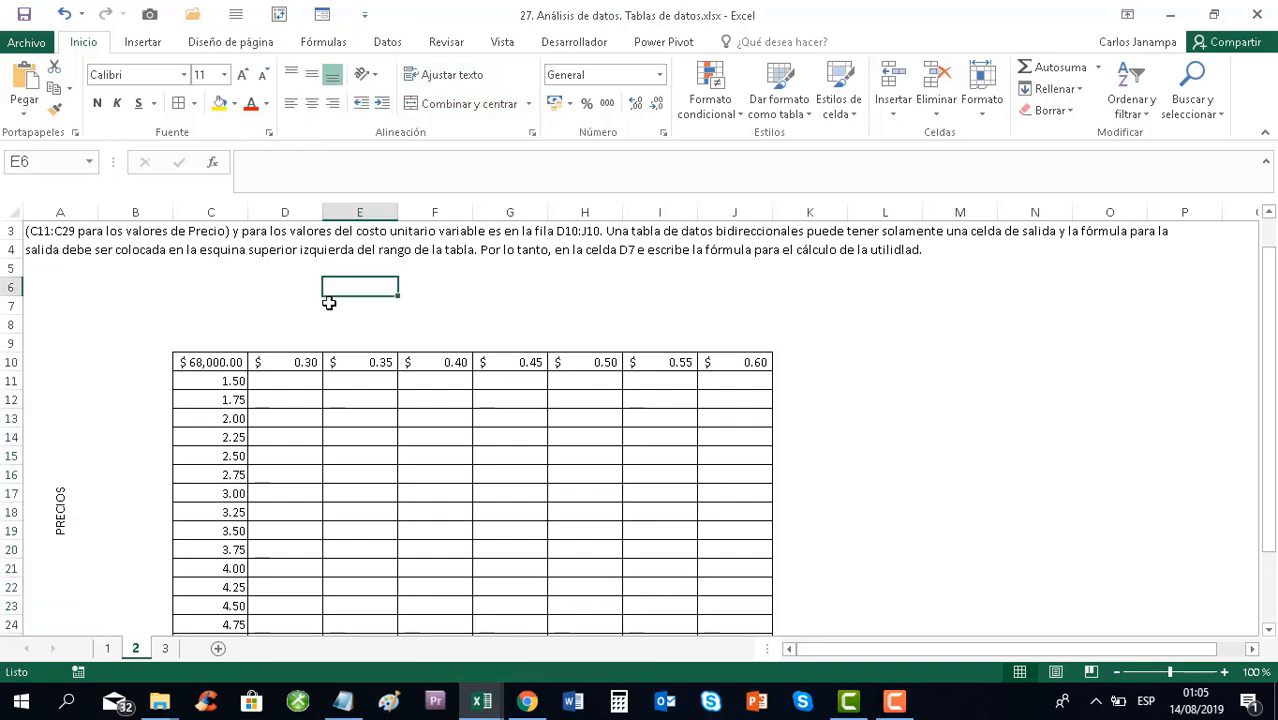
{"action": "left_click", "coordinate": [287, 300]}
{"action": "left_click_drag", "start_coordinate": [596, 313], "coordinate": [639, 317]}
{"action": "left_click", "coordinate": [463, 103]}
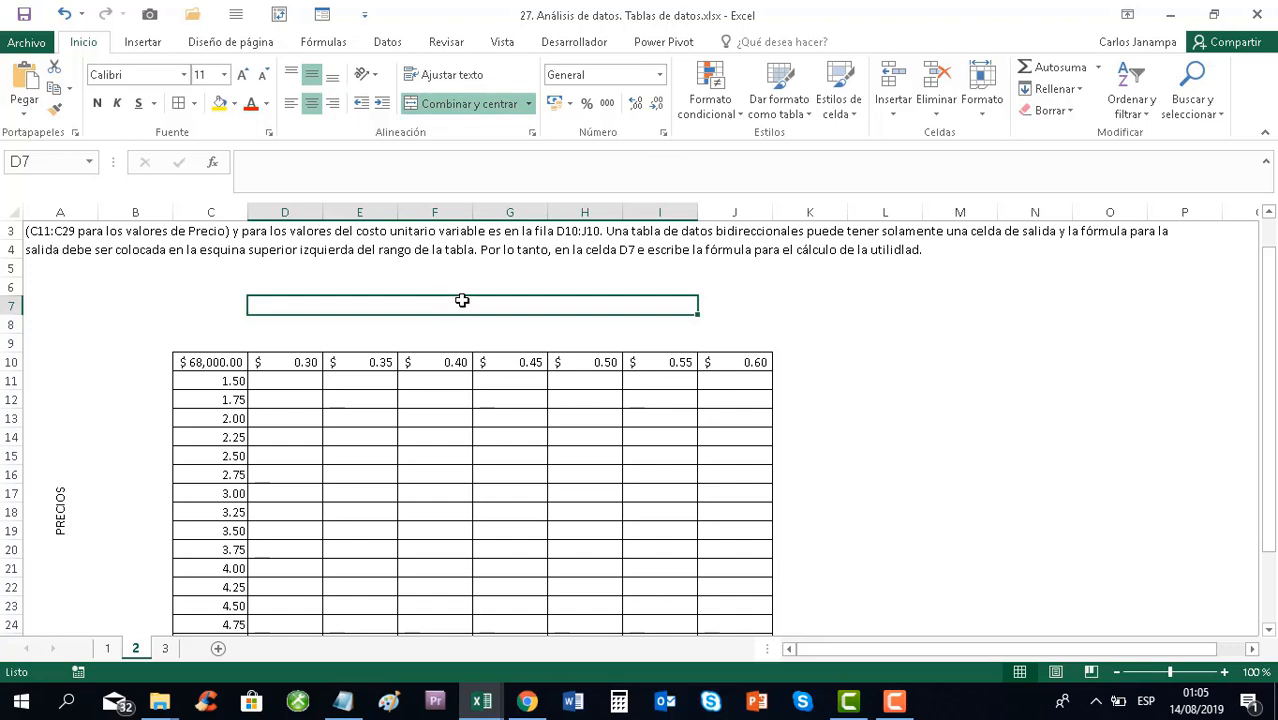
{"action": "scroll", "coordinate": [400, 270], "scroll_direction": "up", "scroll_amount": 1}
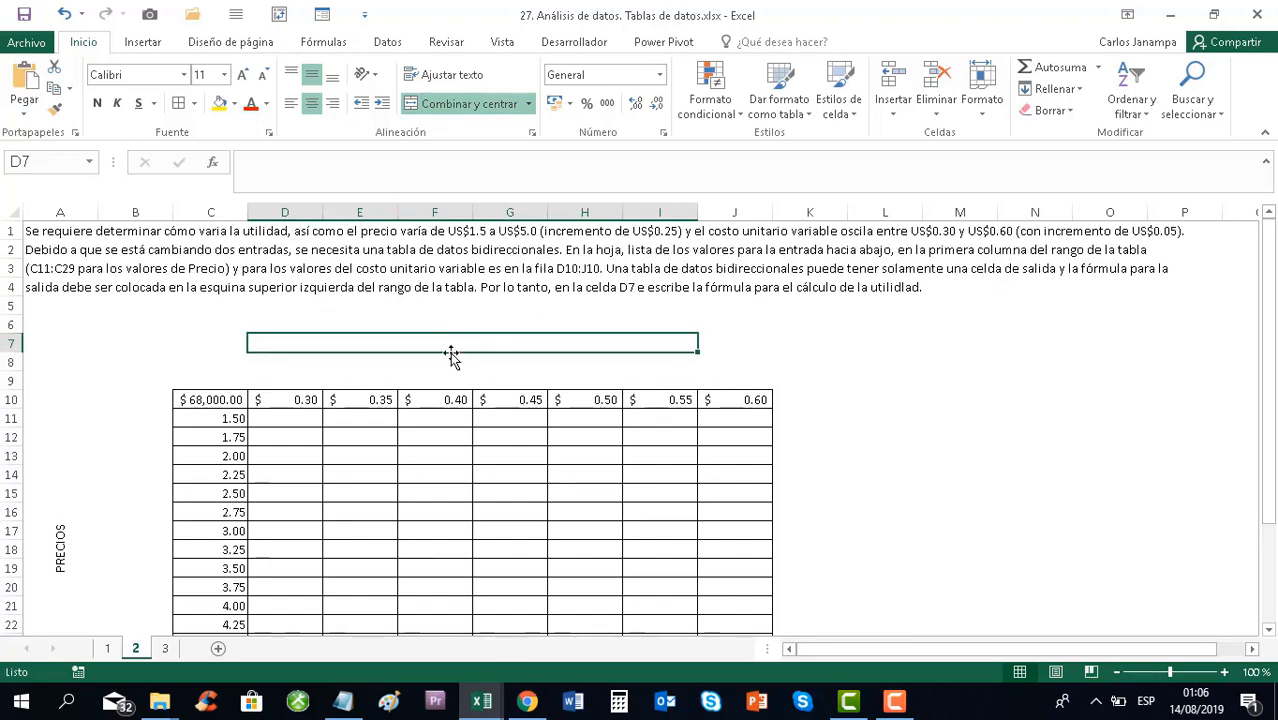
{"action": "type", "text": "COTO"}
{"action": "key", "text": "BackSpace"}
{"action": "key", "text": "BackSpace"}
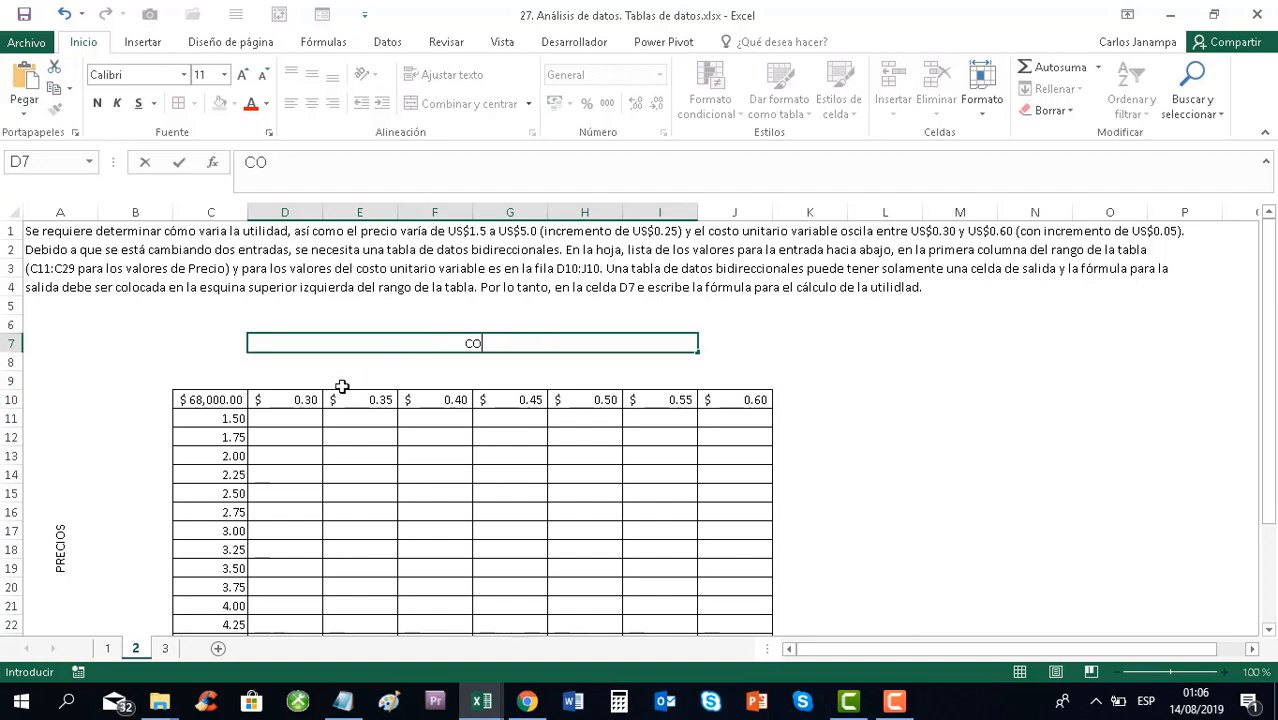
{"action": "type", "text": "STO UN"}
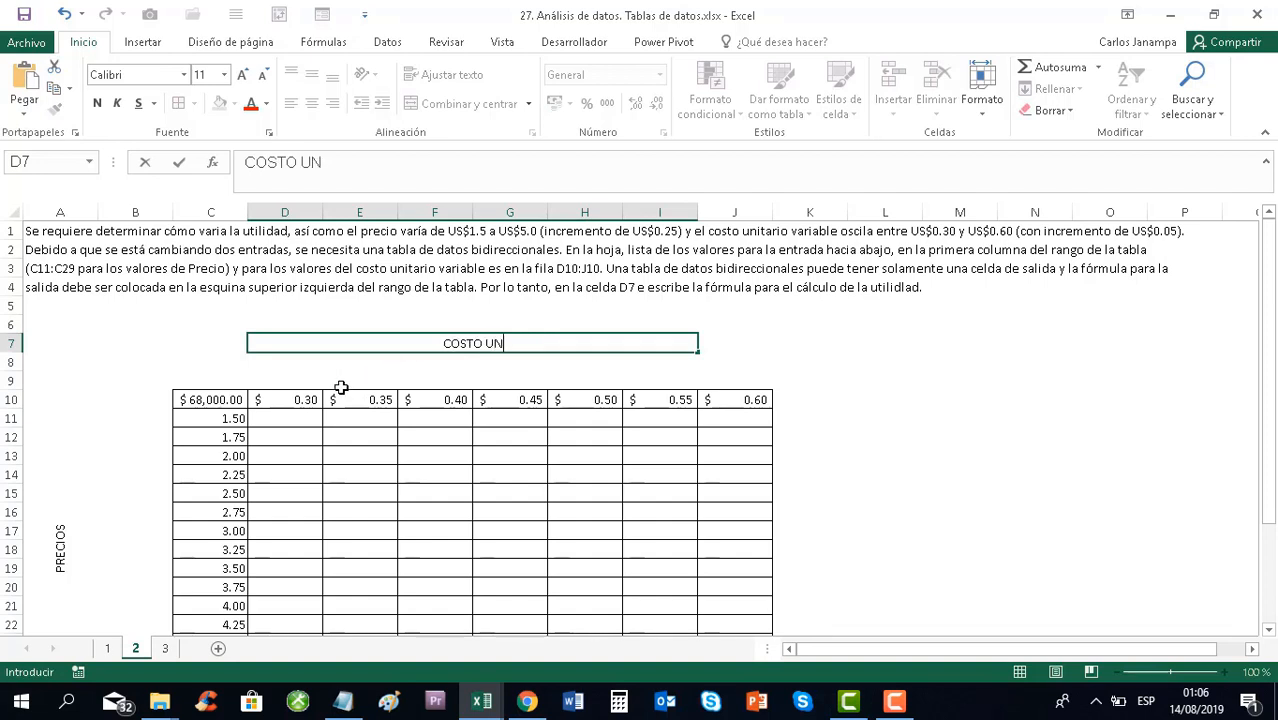
{"action": "type", "text": "ITARIO"}
{"action": "key", "text": "Return"}
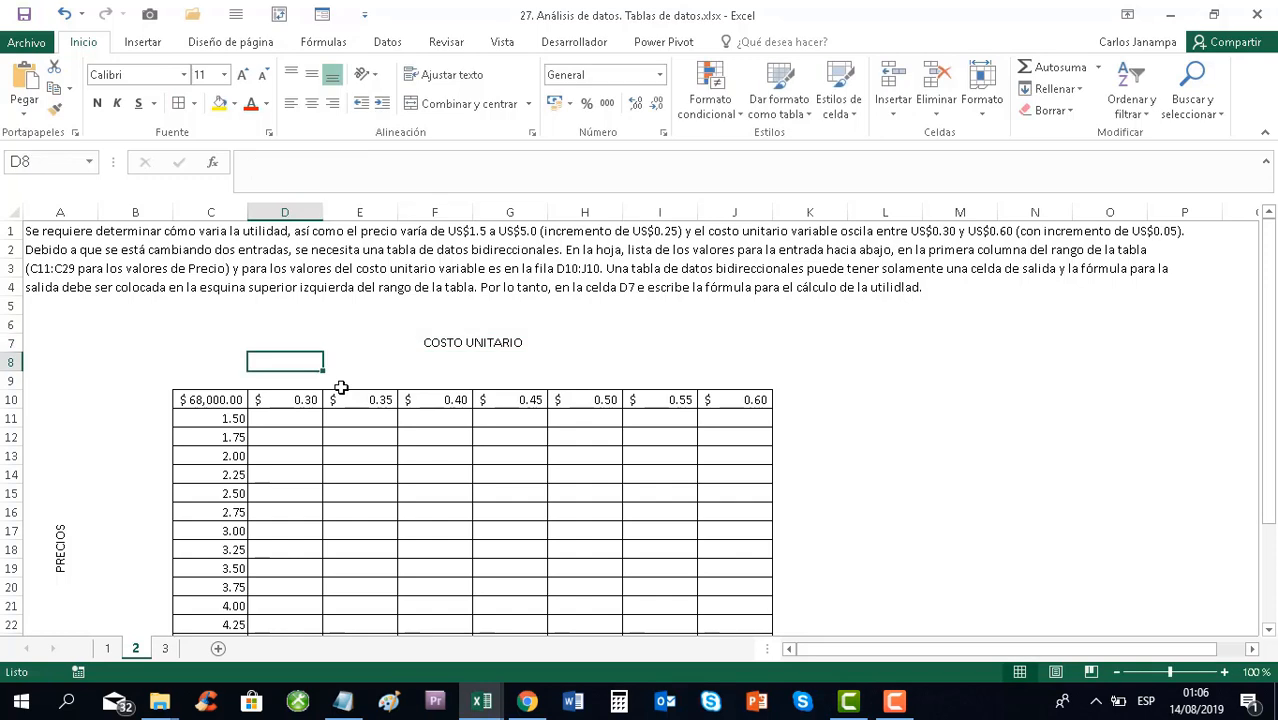
Make the COSTO UNITARIO and PRECIOS labels bold
{"action": "left_click", "coordinate": [522, 342]}
{"action": "key", "text": "ctrl+n"}
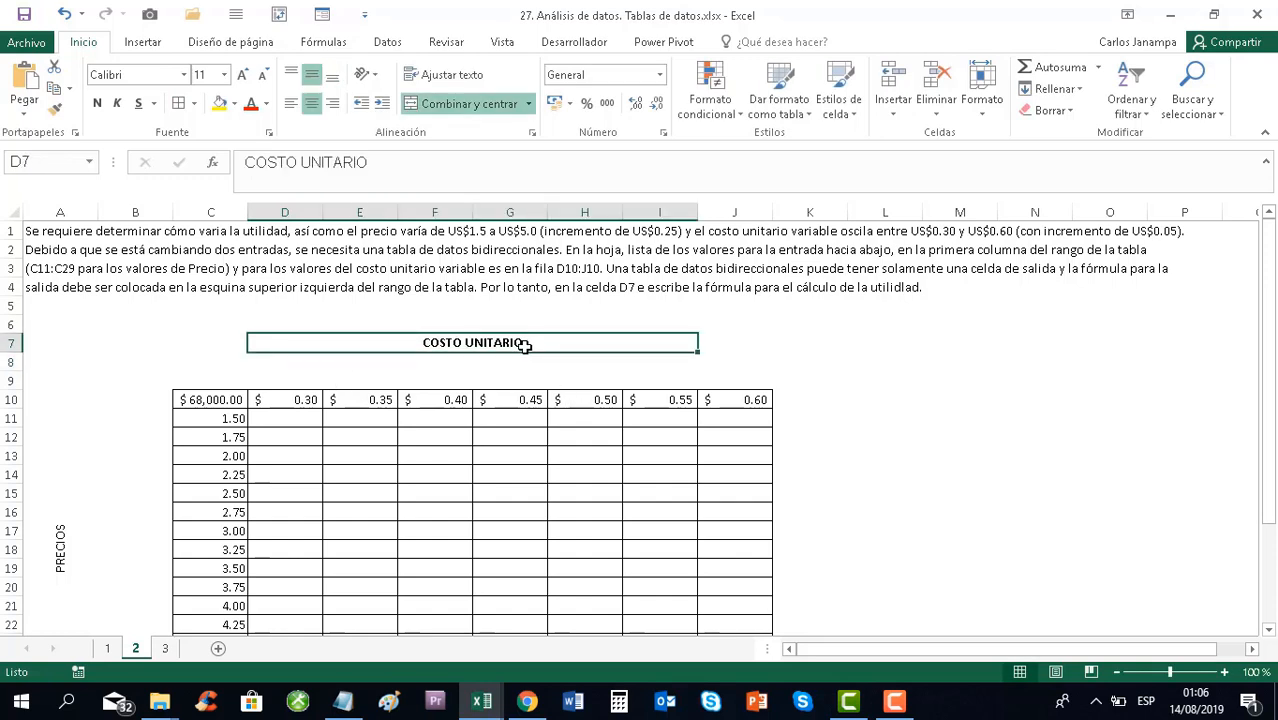
{"action": "left_click", "coordinate": [60, 553]}
{"action": "key", "text": "ctrl+n"}
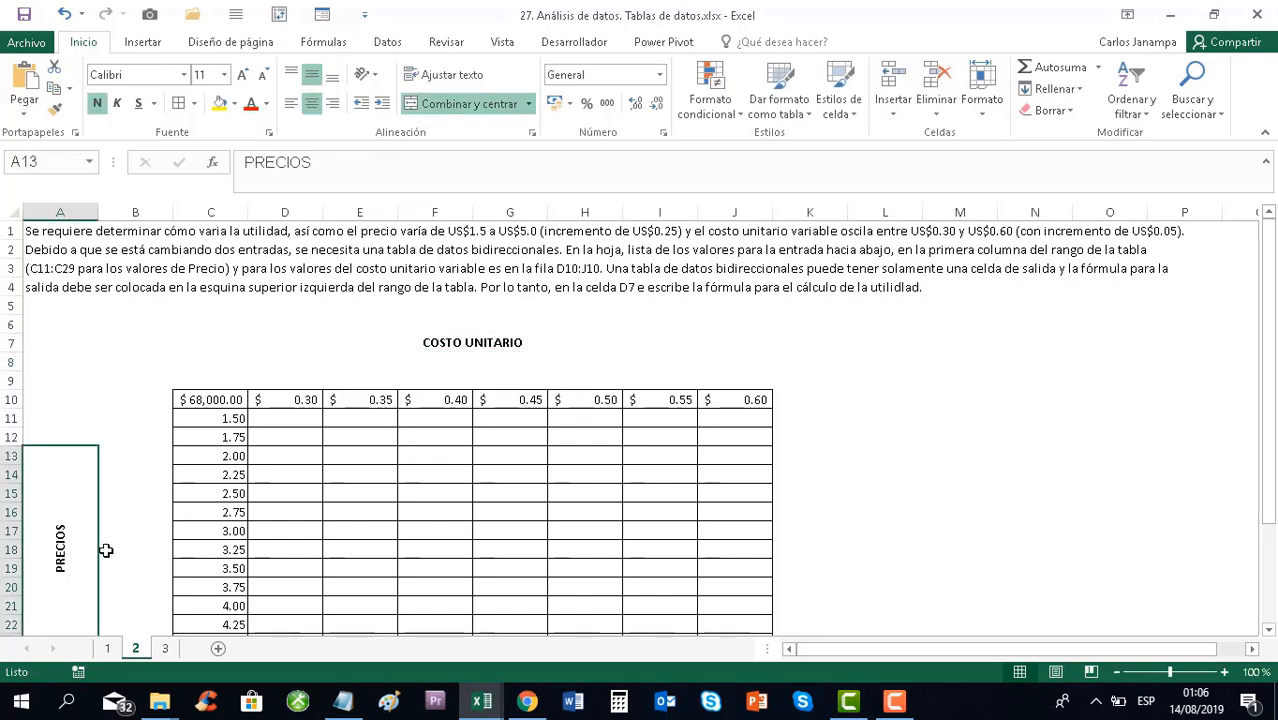
{"action": "left_click", "coordinate": [382, 473]}
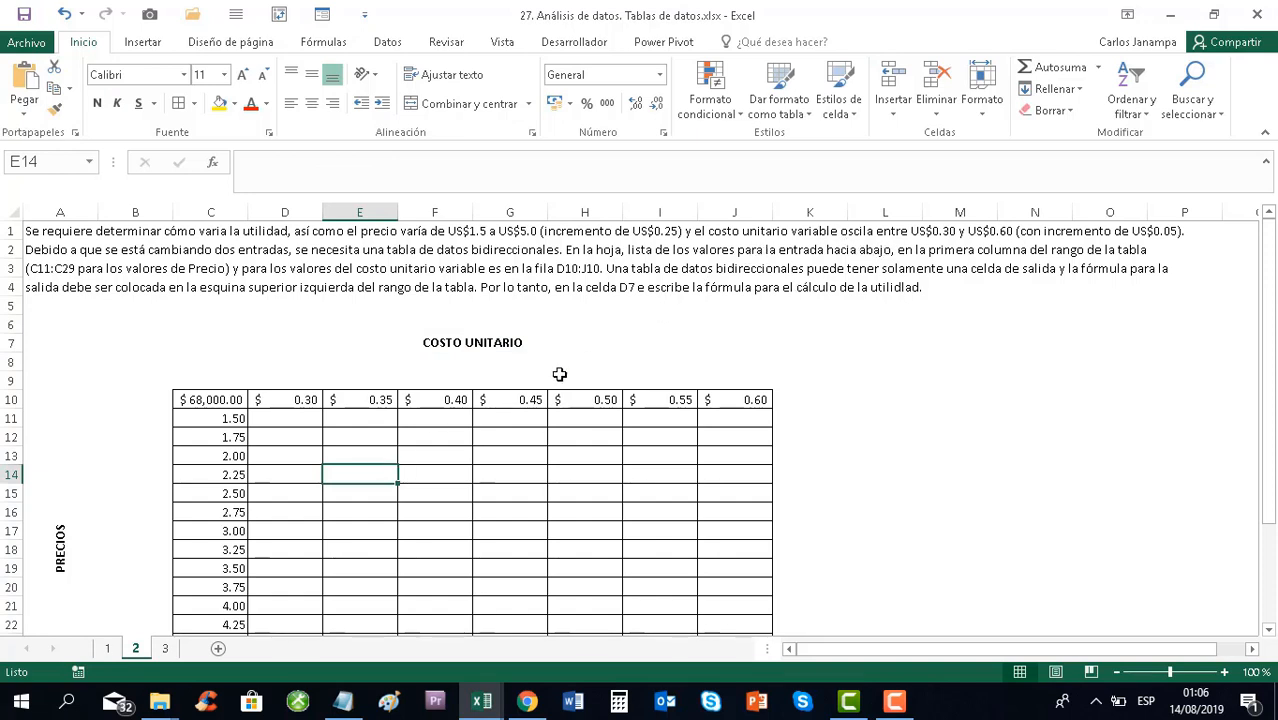
Check the unit costs in D10:J10 and the prices in C11:C29 against the ranges given in the problem statement
{"action": "left_click", "coordinate": [298, 400]}
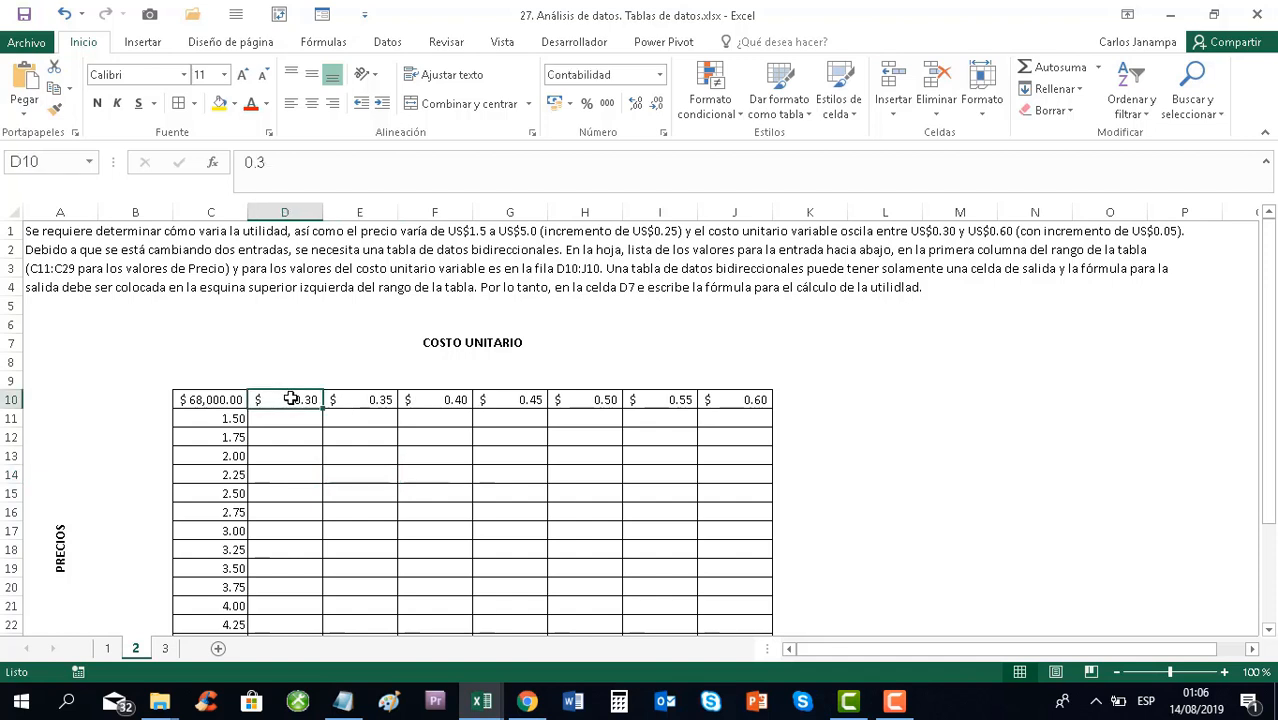
{"action": "left_click", "coordinate": [756, 399]}
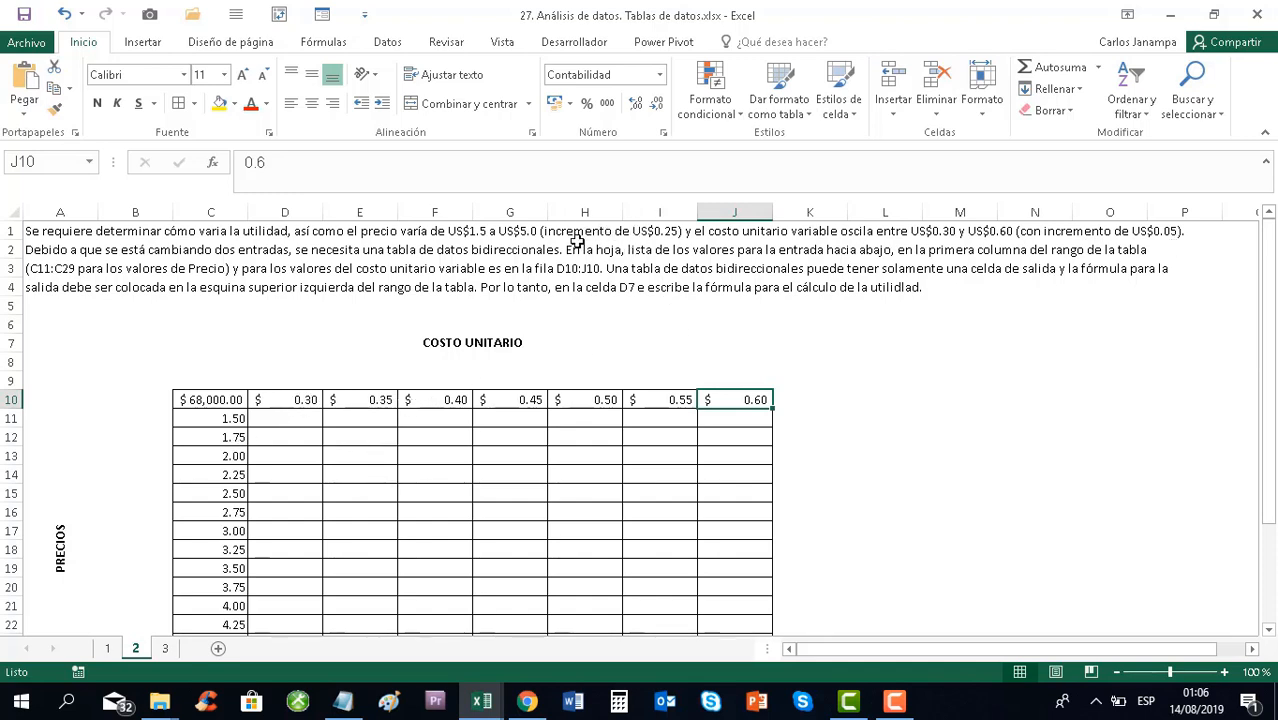
{"action": "left_click_drag", "start_coordinate": [228, 420], "coordinate": [218, 512]}
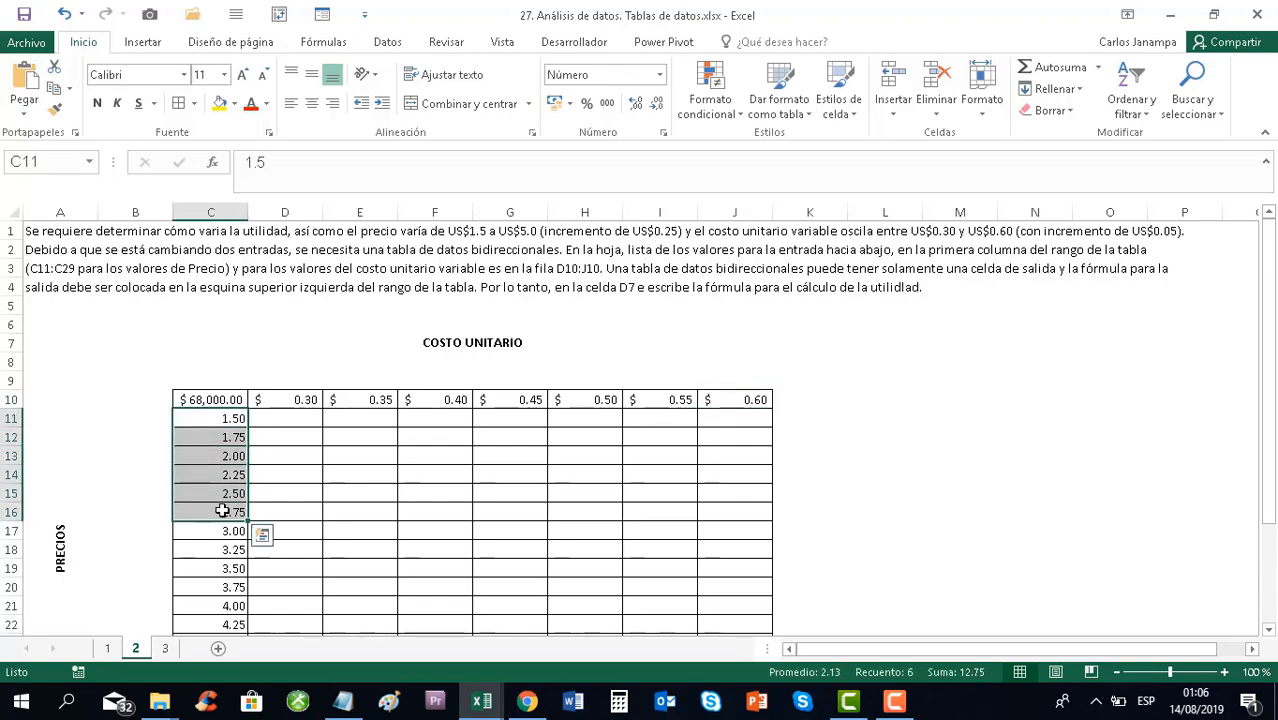
{"action": "scroll", "coordinate": [211, 532], "scroll_direction": "down", "scroll_amount": 3}
{"action": "left_click", "coordinate": [207, 584]}
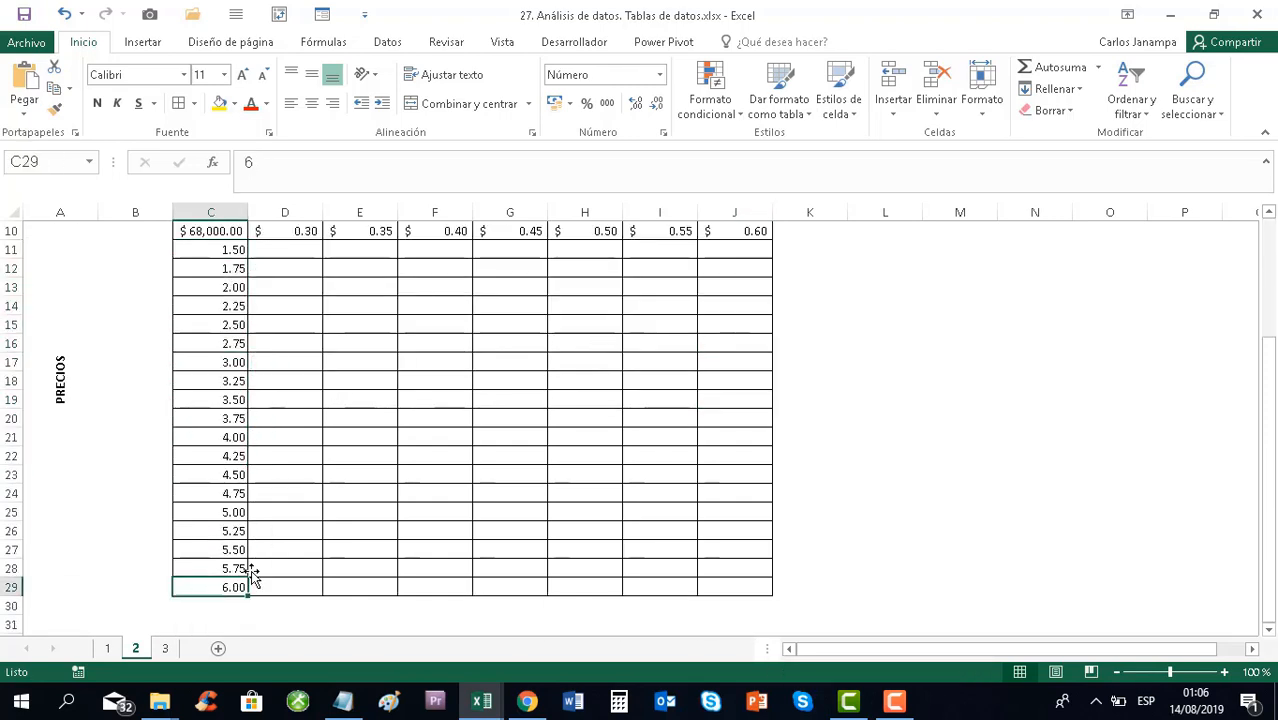
{"action": "scroll", "coordinate": [330, 550], "scroll_direction": "up", "scroll_amount": 3}
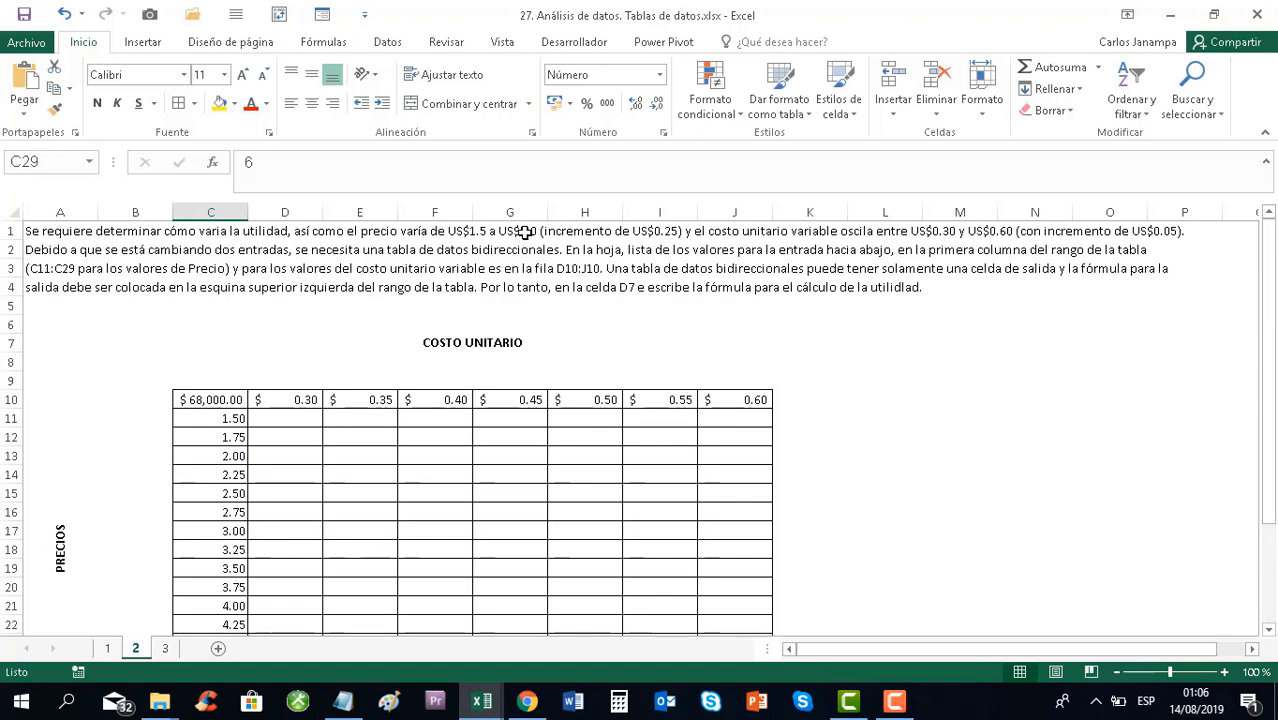
Change the upper price limit in the problem statement in A1 to US$6.0
{"action": "left_click", "coordinate": [440, 229]}
{"action": "left_click", "coordinate": [52, 229]}
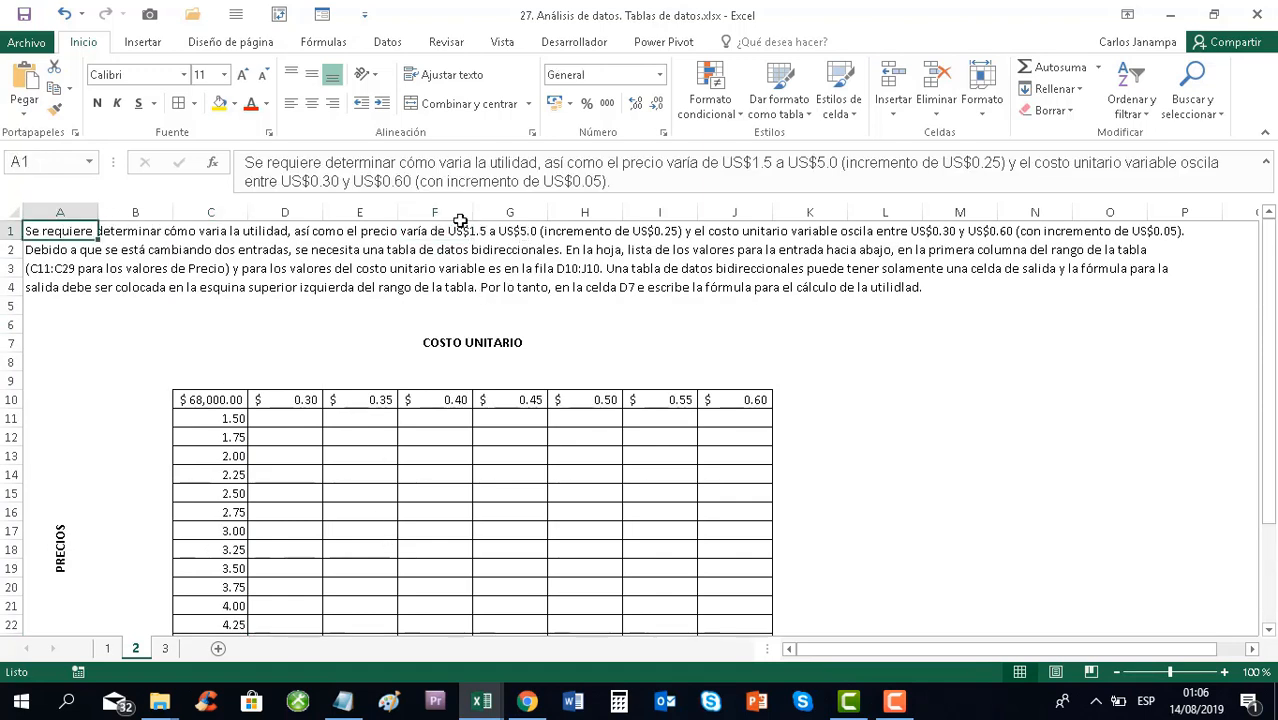
{"action": "left_click", "coordinate": [827, 162]}
{"action": "key", "text": "BackSpace"}
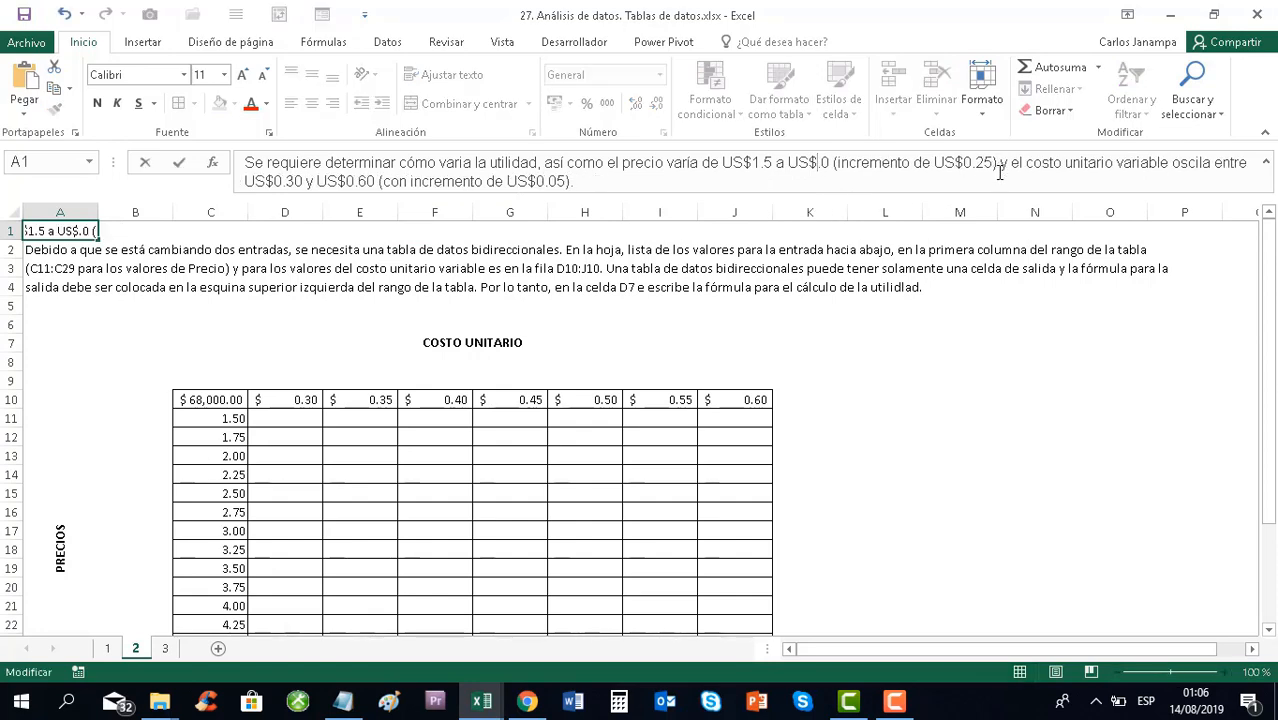
{"action": "type", "text": "6"}
{"action": "key", "text": "Return"}
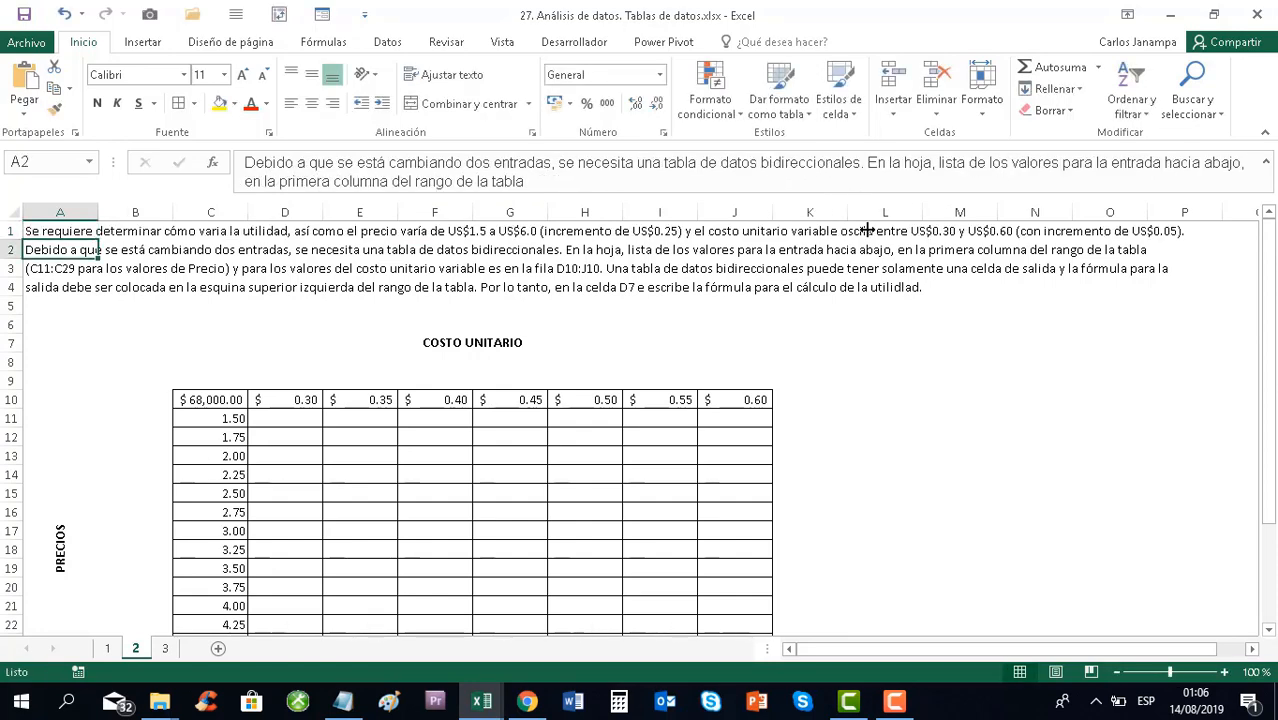
Examine the last price in C29, the COSTO UNITARIO and PRECIOS labels, and the one-variable loan table on sheet 1
{"action": "scroll", "coordinate": [277, 514], "scroll_direction": "down", "scroll_amount": 4}
{"action": "left_click", "coordinate": [212, 546]}
{"action": "left_click", "coordinate": [212, 531]}
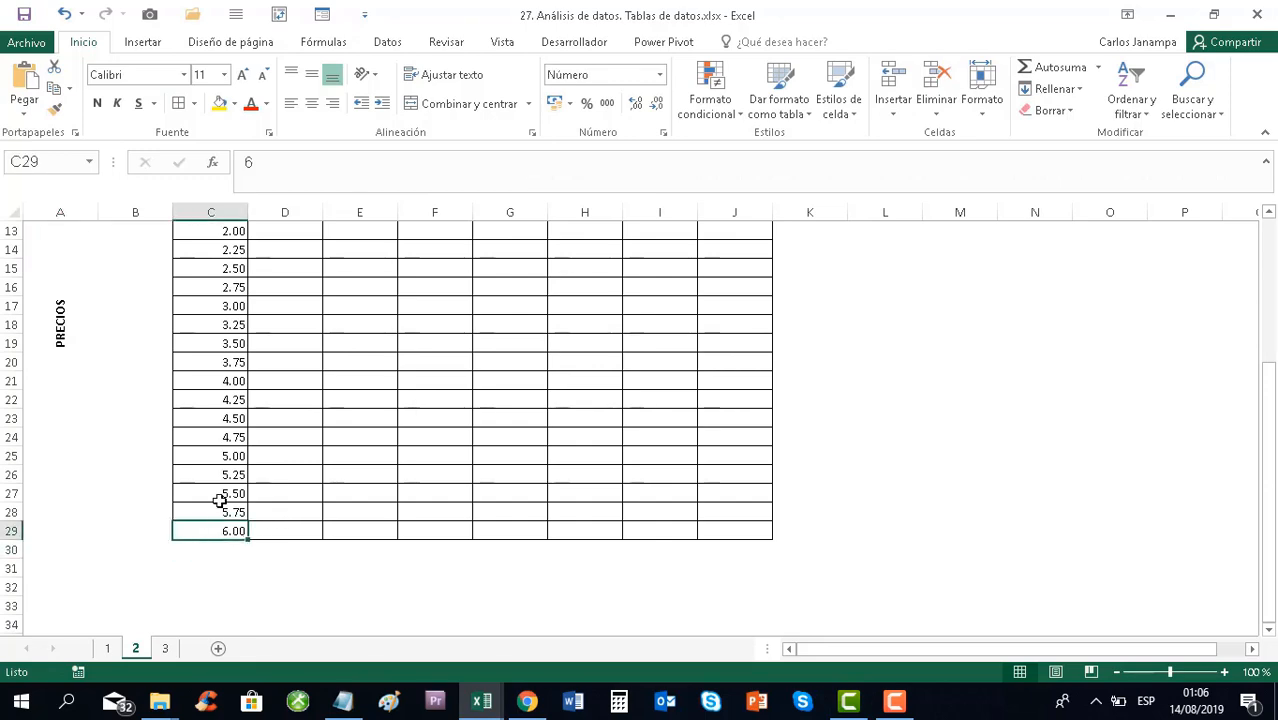
{"action": "scroll", "coordinate": [330, 455], "scroll_direction": "up", "scroll_amount": 4}
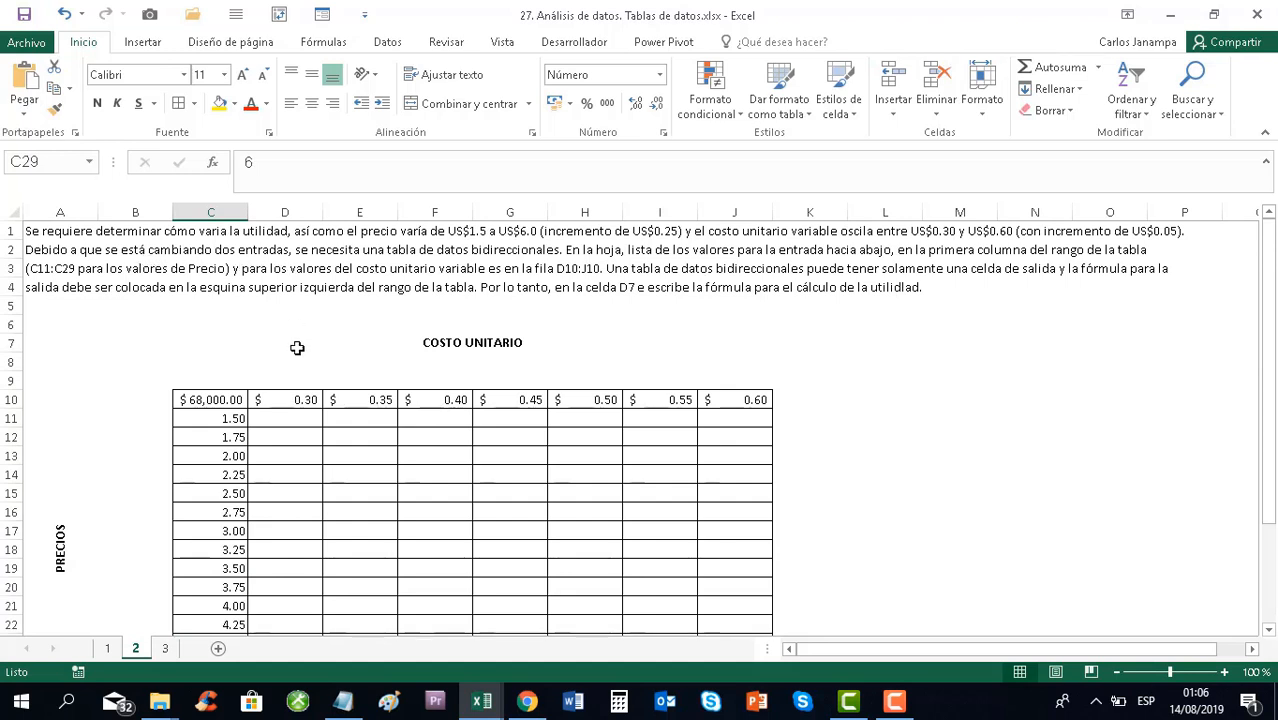
{"action": "left_click", "coordinate": [441, 345]}
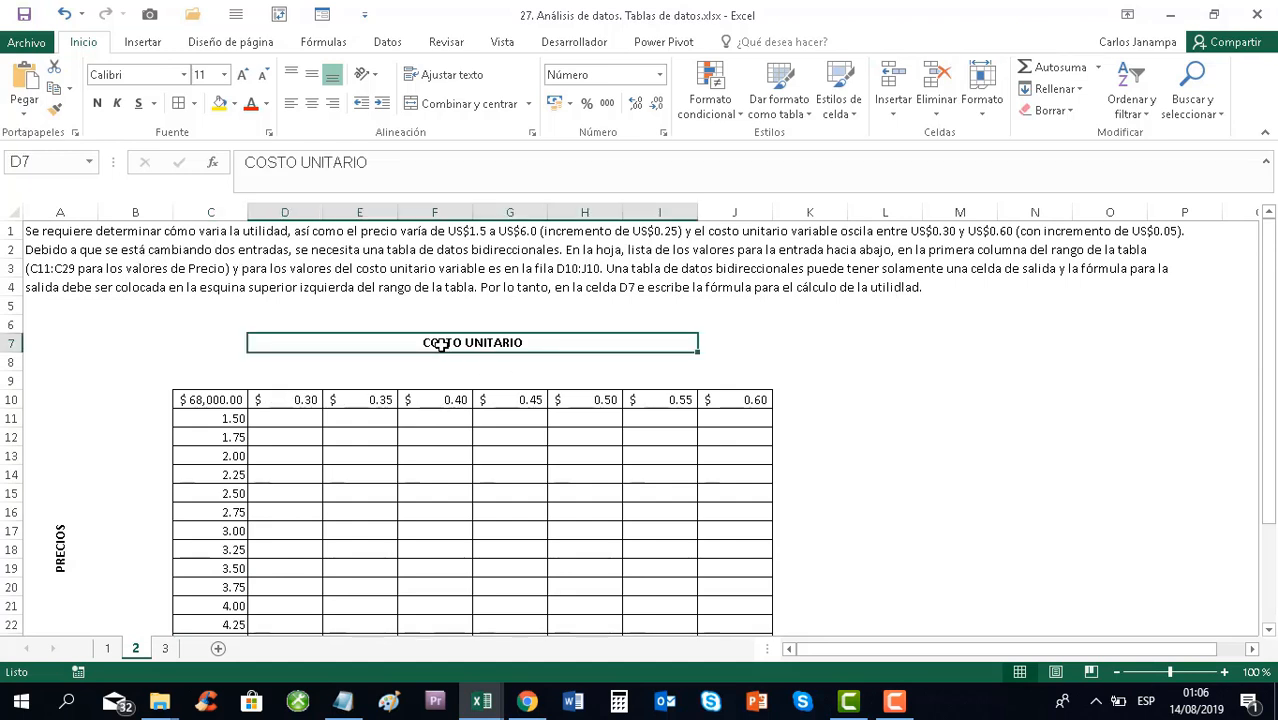
{"action": "left_click", "coordinate": [54, 523]}
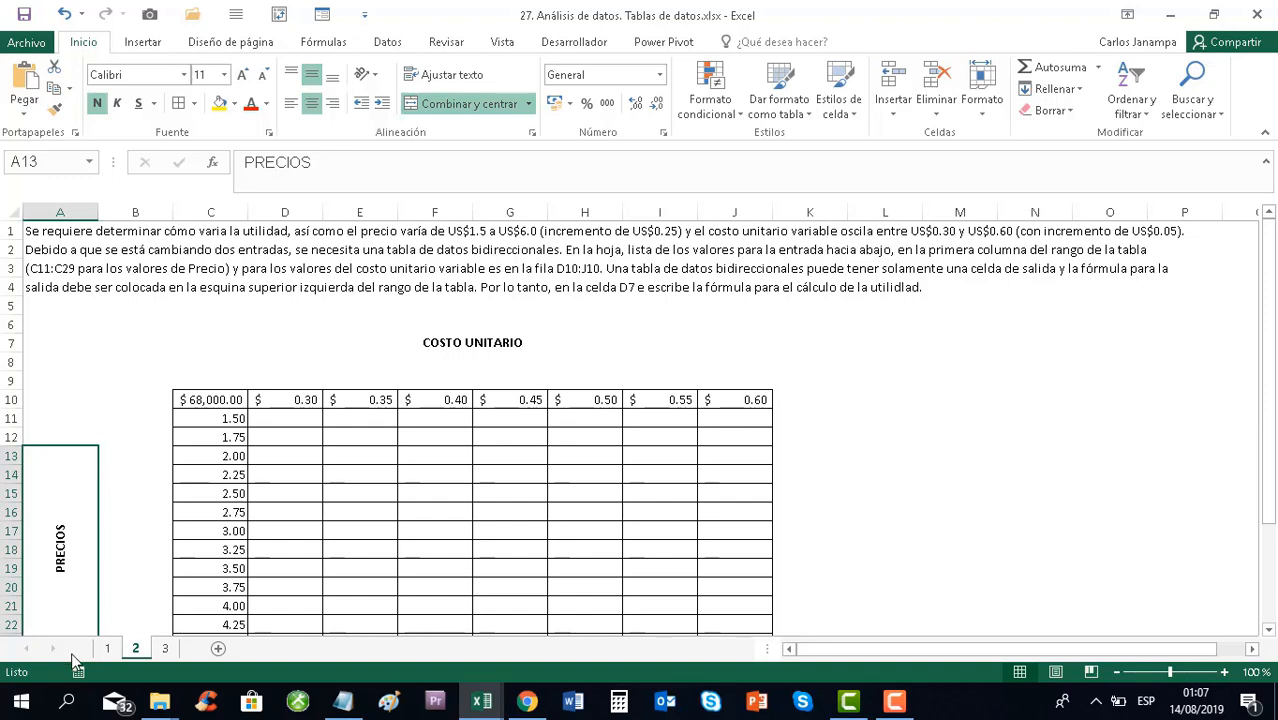
{"action": "left_click", "coordinate": [106, 649]}
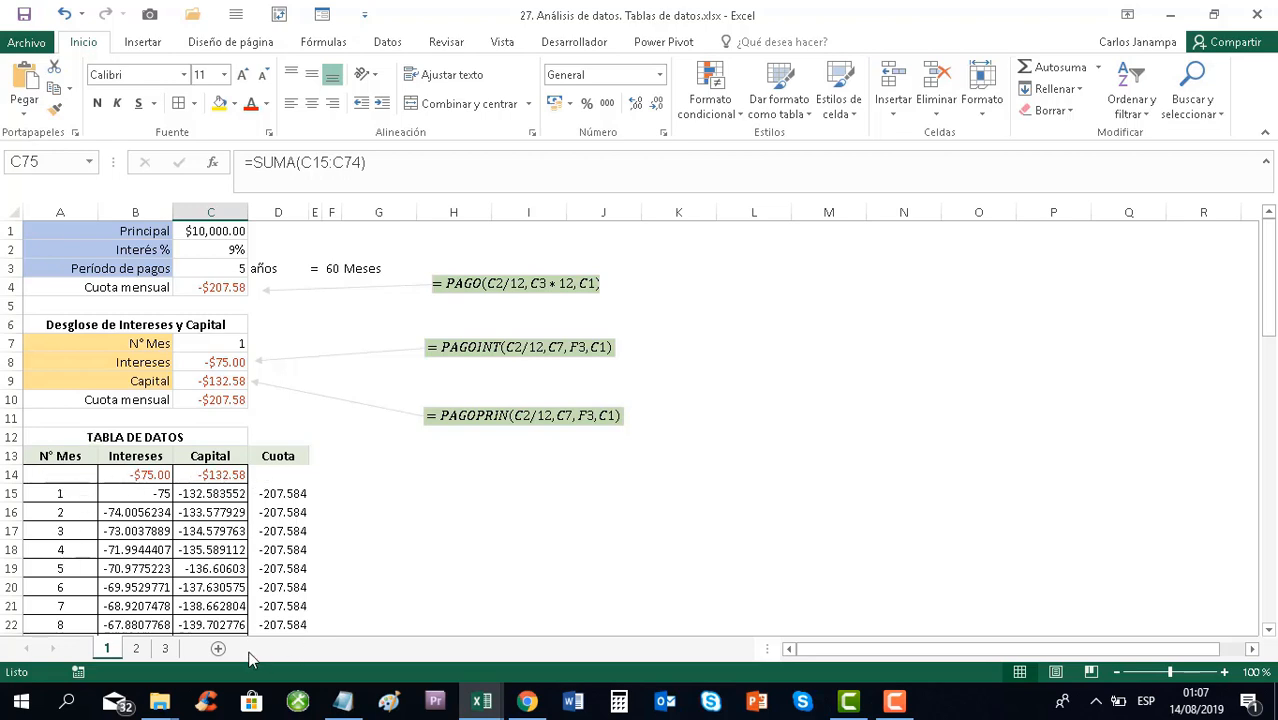
{"action": "left_click", "coordinate": [136, 649]}
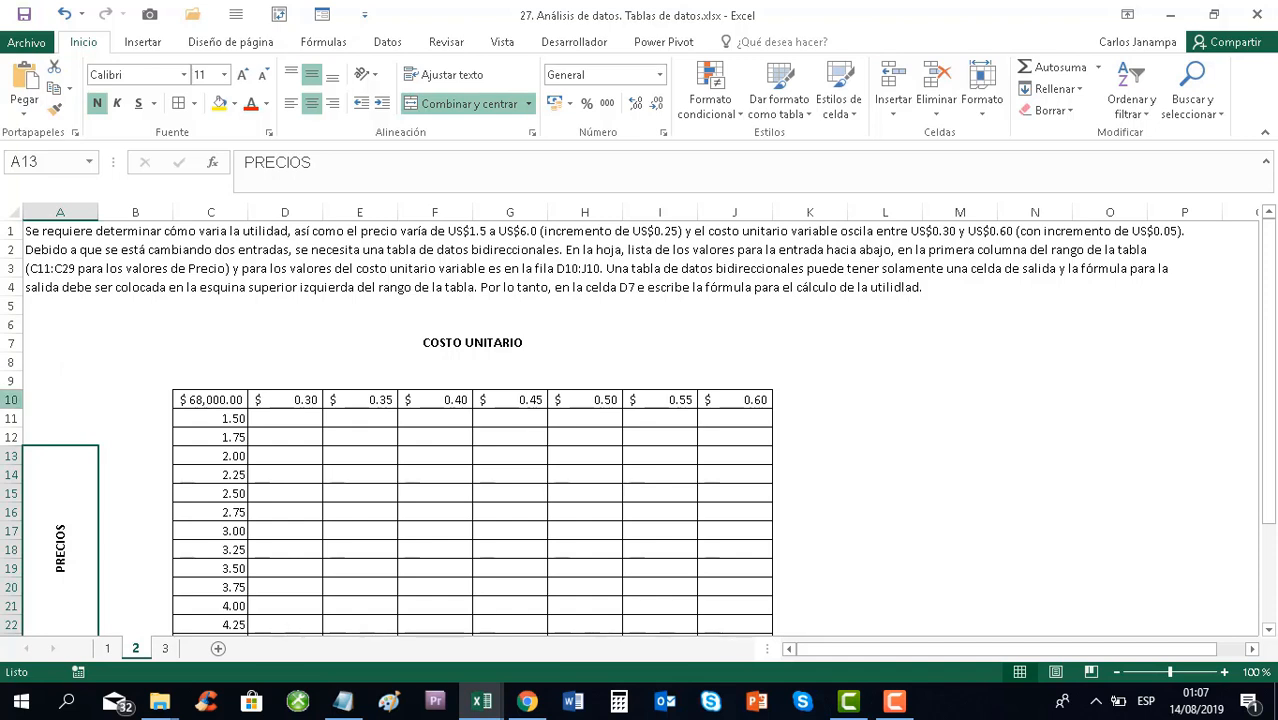
{"action": "left_click", "coordinate": [313, 364]}
{"action": "left_click", "coordinate": [322, 342]}
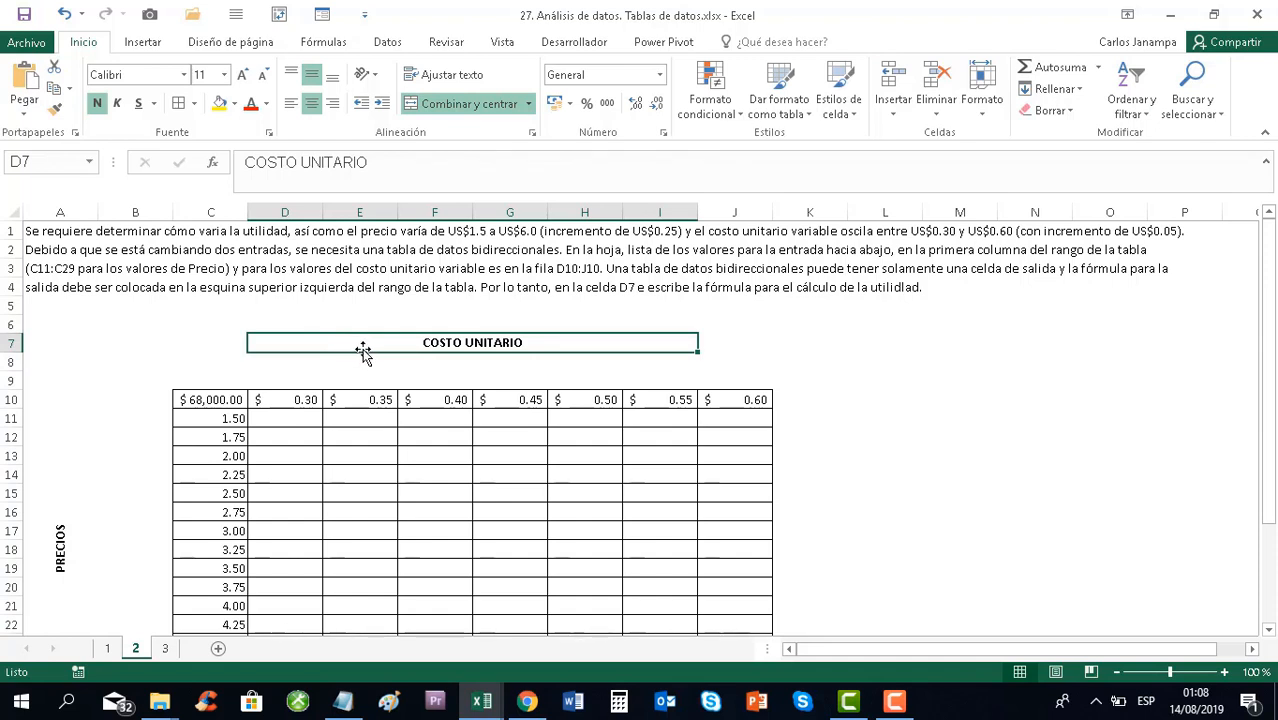
Correct the misspelled last word of the statement in A4 to "utilidad"
{"action": "left_click", "coordinate": [285, 287]}
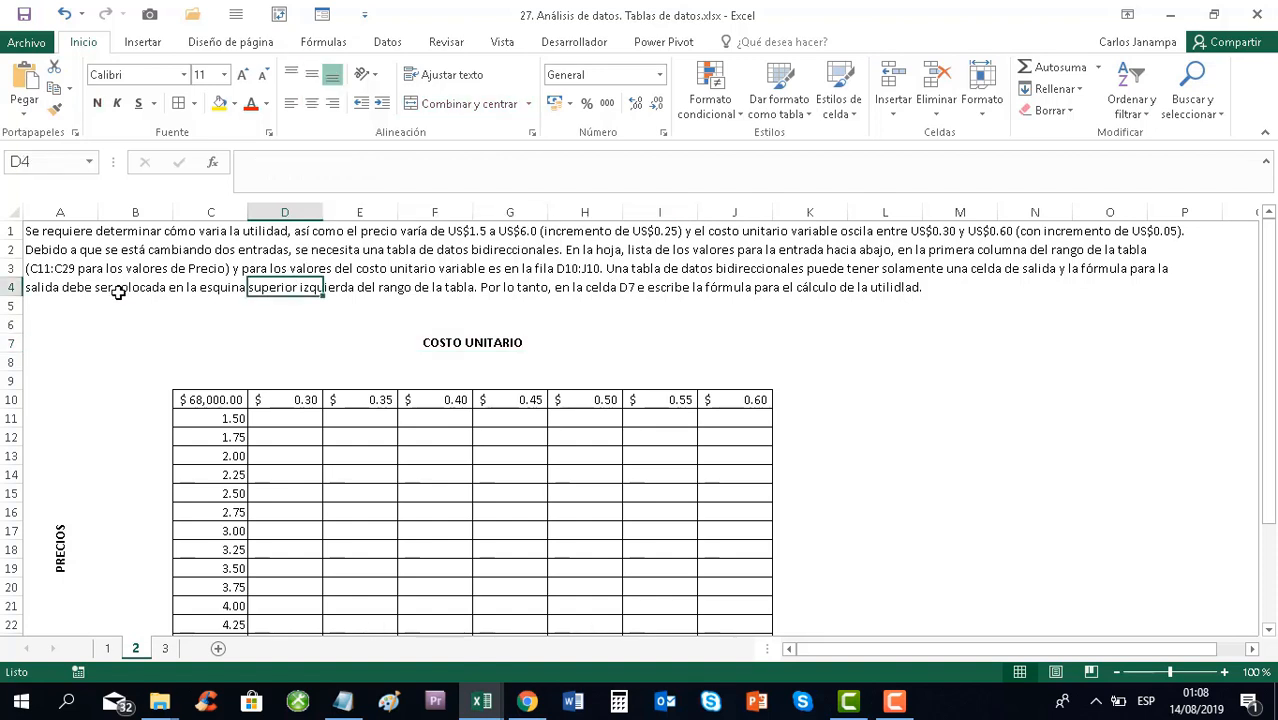
{"action": "left_click", "coordinate": [52, 292]}
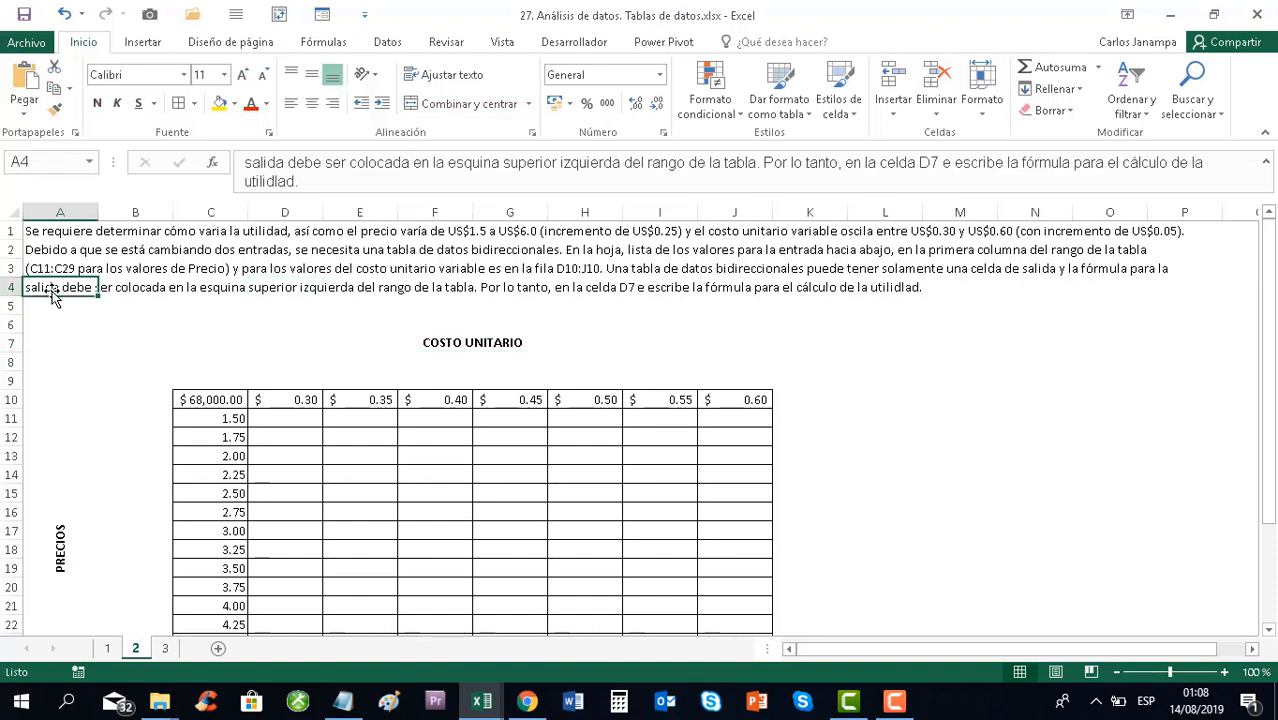
{"action": "left_click", "coordinate": [280, 181]}
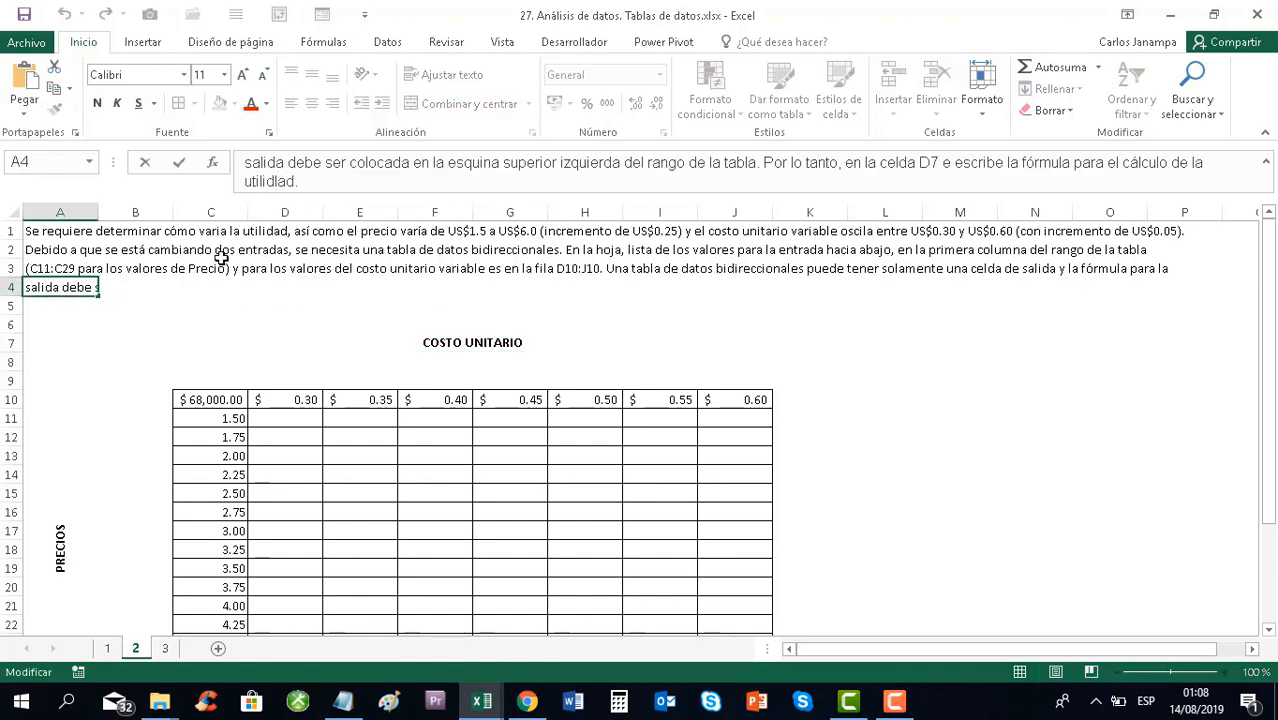
{"action": "key", "text": "Return"}
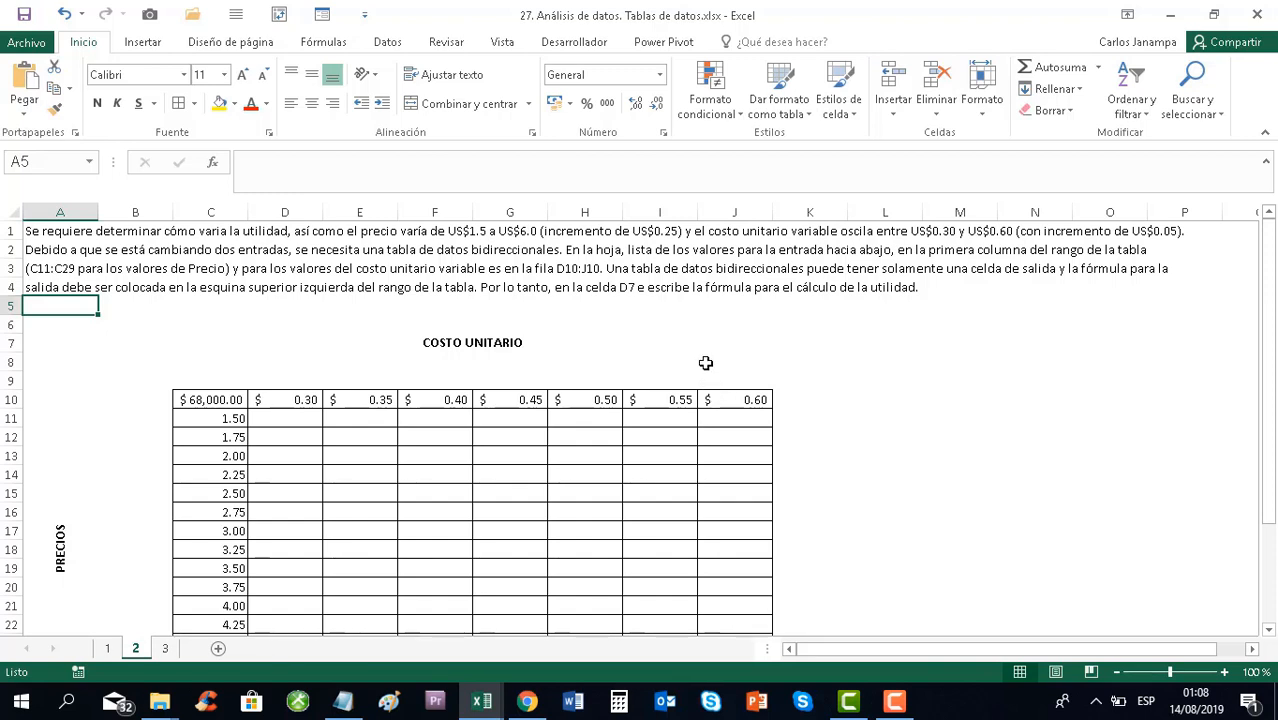
{"action": "left_click", "coordinate": [109, 650]}
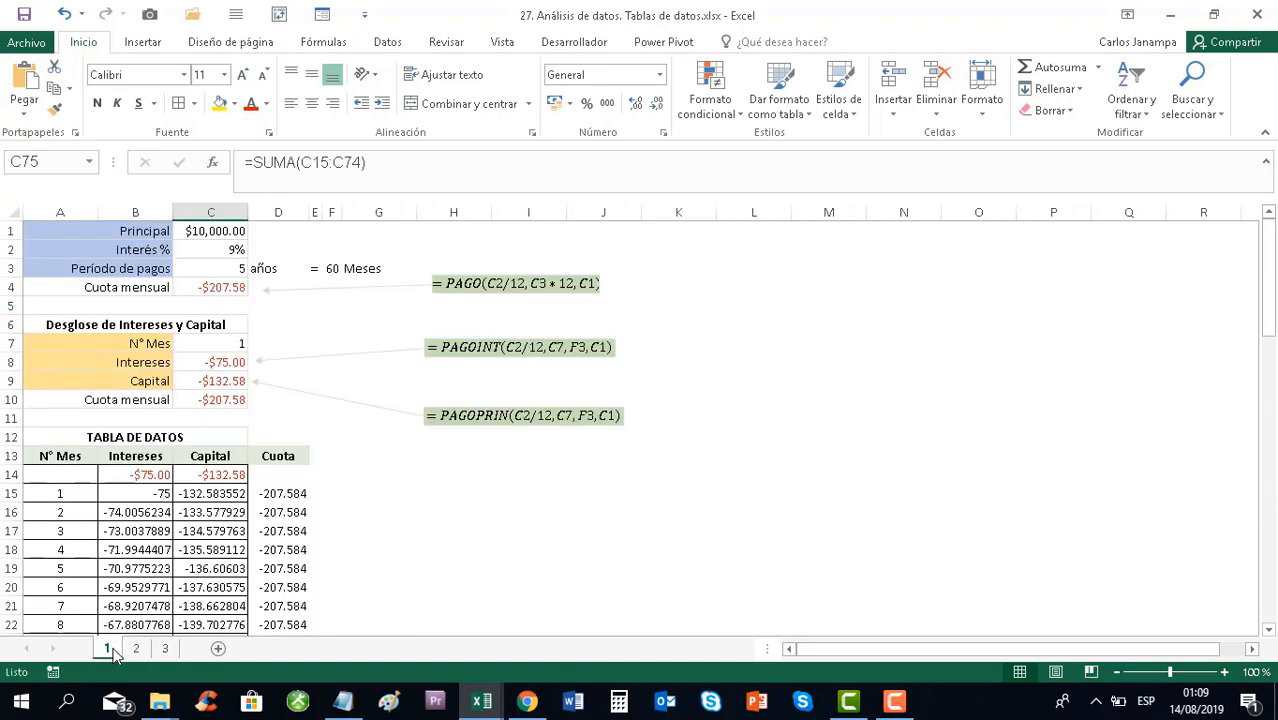
{"action": "left_click", "coordinate": [137, 649]}
{"action": "left_click", "coordinate": [946, 328]}
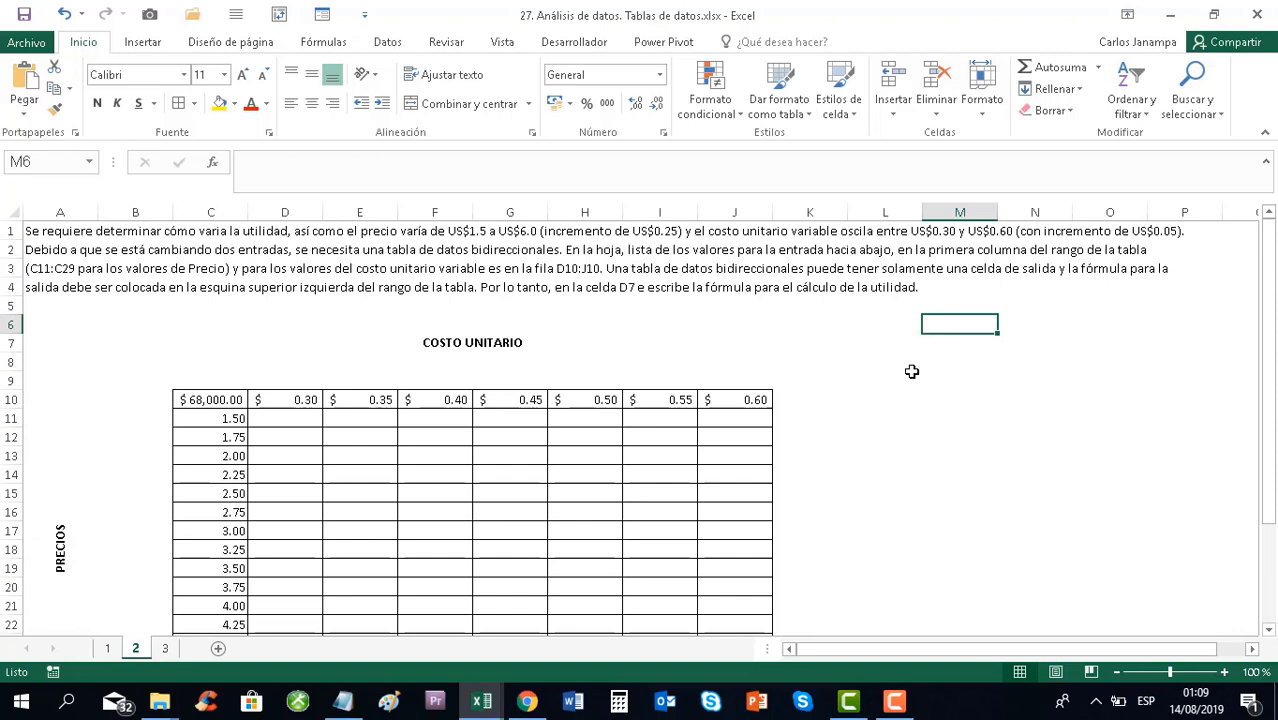
{"action": "scroll", "coordinate": [900, 340], "scroll_direction": "down", "scroll_amount": 1}
{"action": "scroll", "coordinate": [898, 322], "scroll_direction": "up", "scroll_amount": 1}
Enter the label Precio in L6 and its value 4 in M6 on sheet 2
{"action": "left_click", "coordinate": [904, 328]}
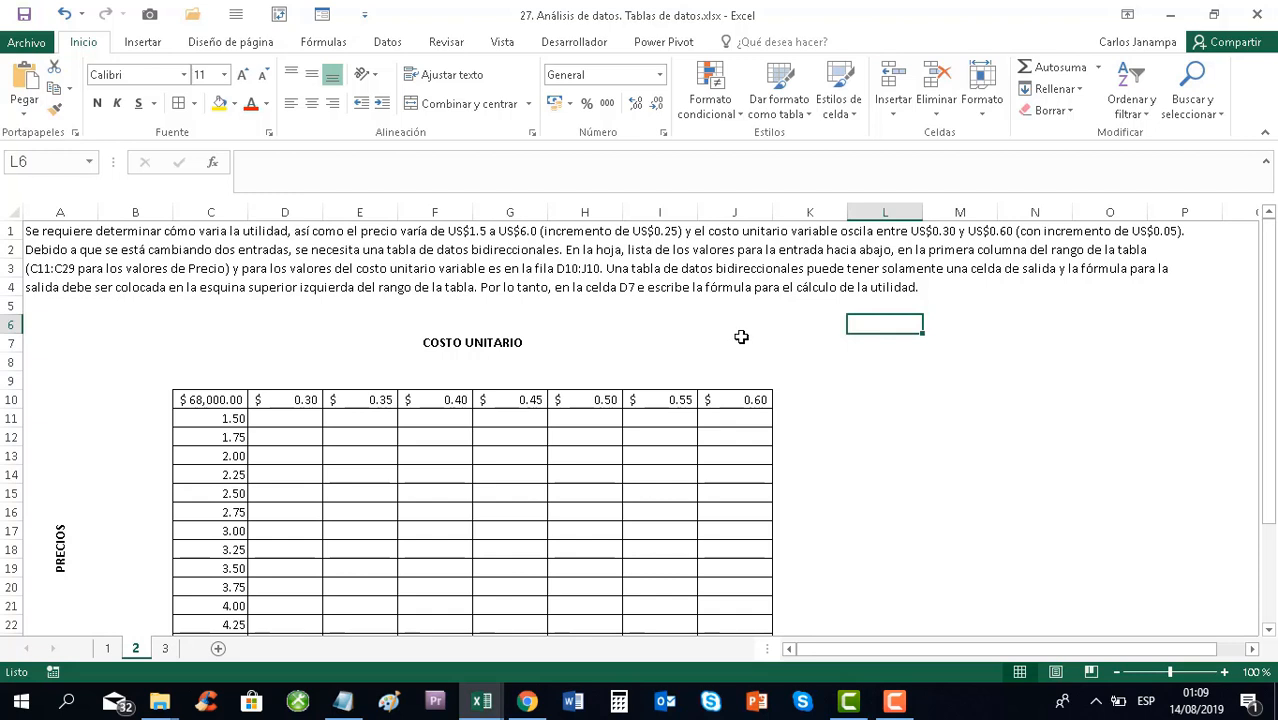
{"action": "left_click", "coordinate": [888, 323]}
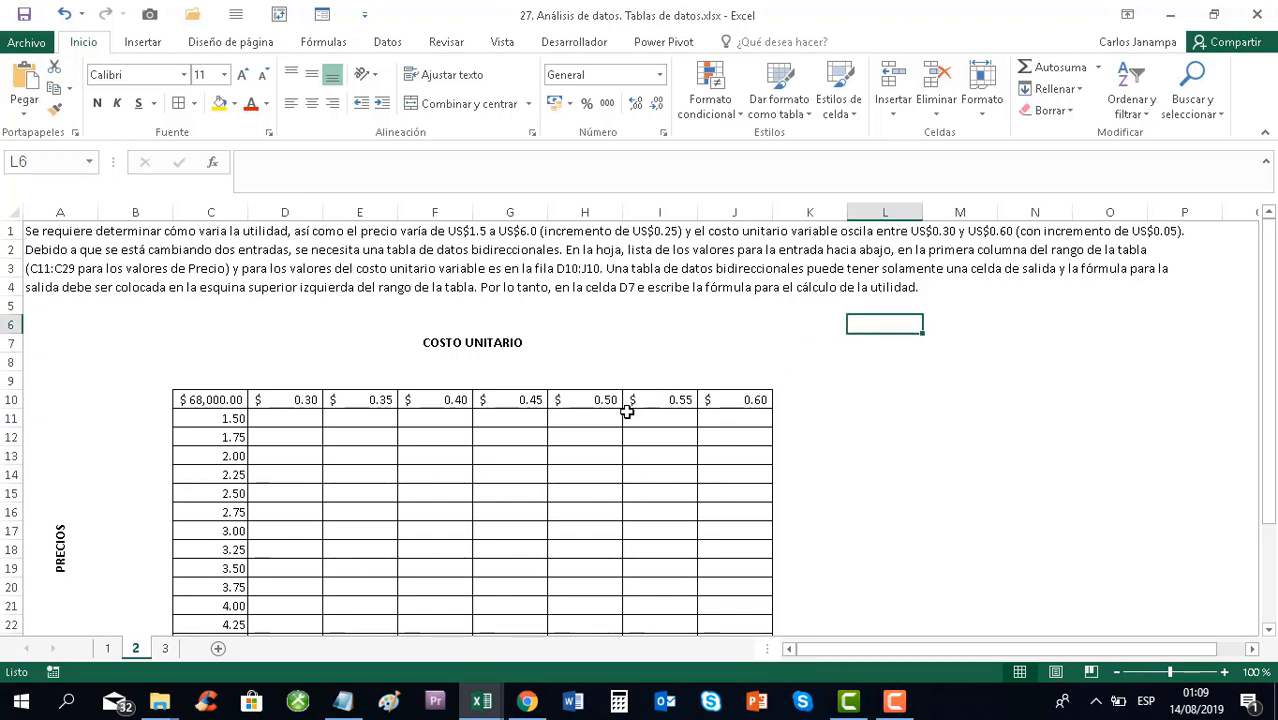
{"action": "type", "text": "Precio"}
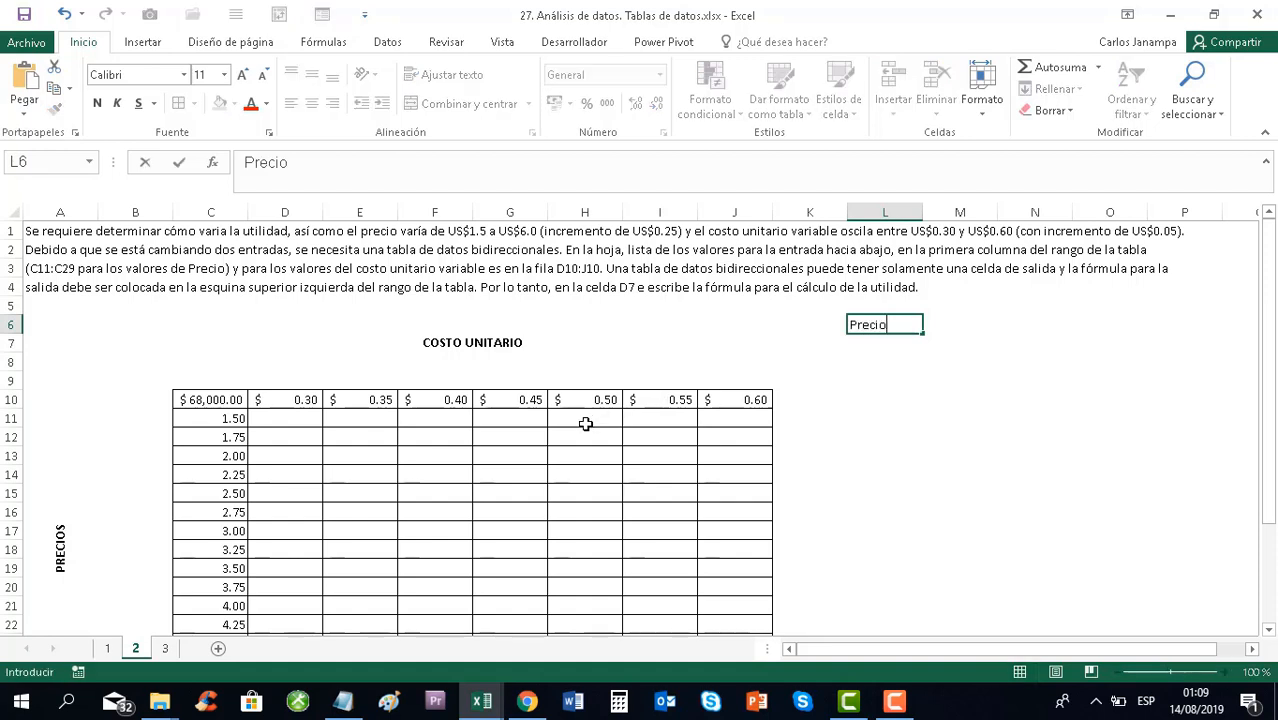
{"action": "key", "text": "Tab"}
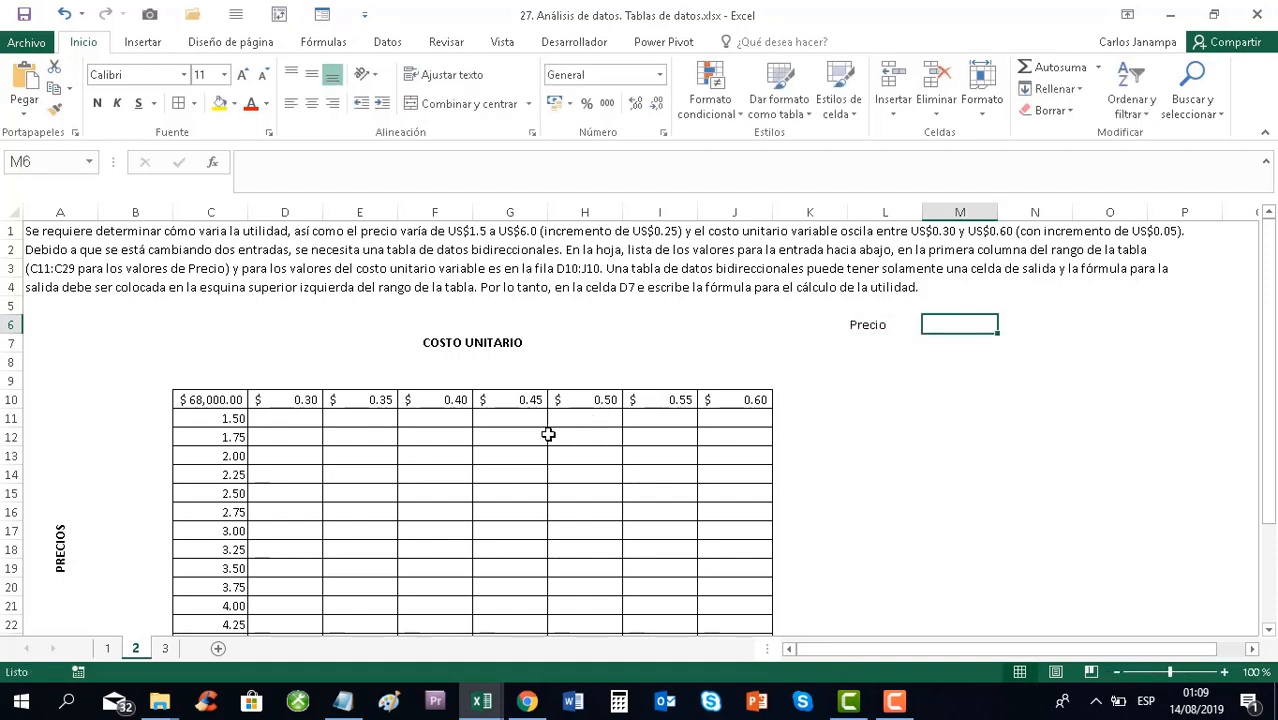
{"action": "type", "text": "4"}
{"action": "key", "text": "Return"}
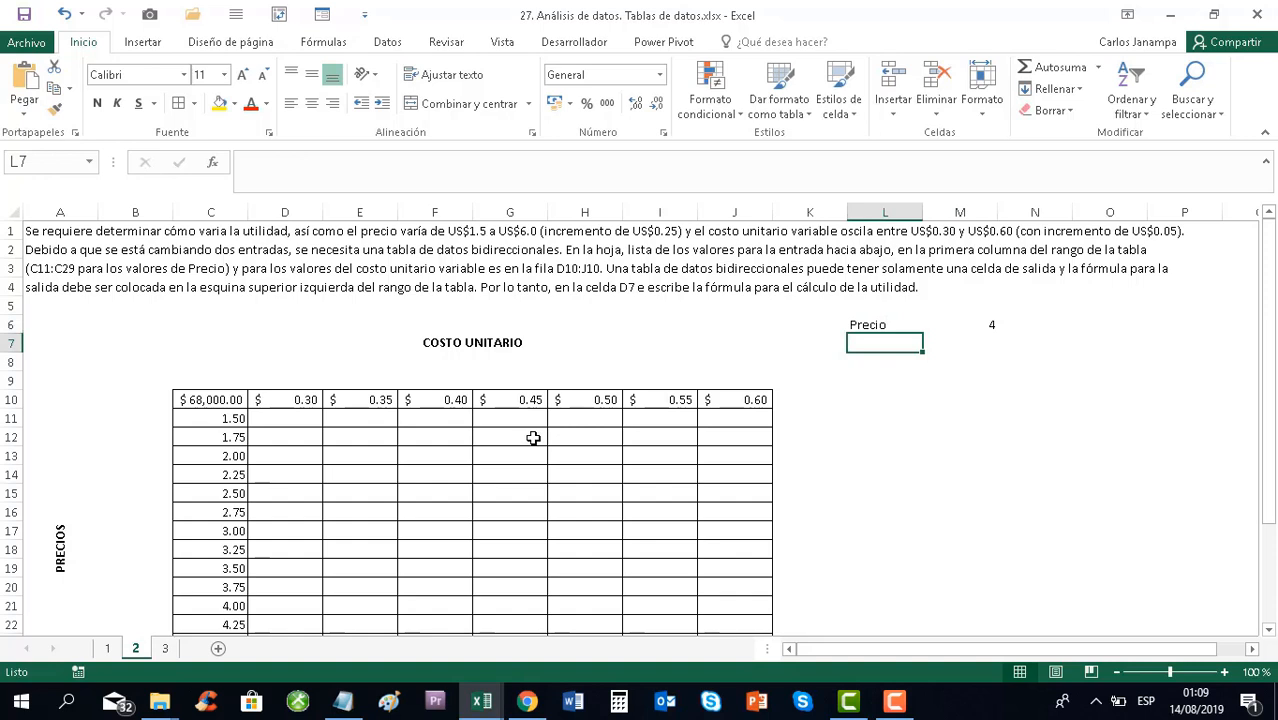
{"action": "key", "text": "Up"}
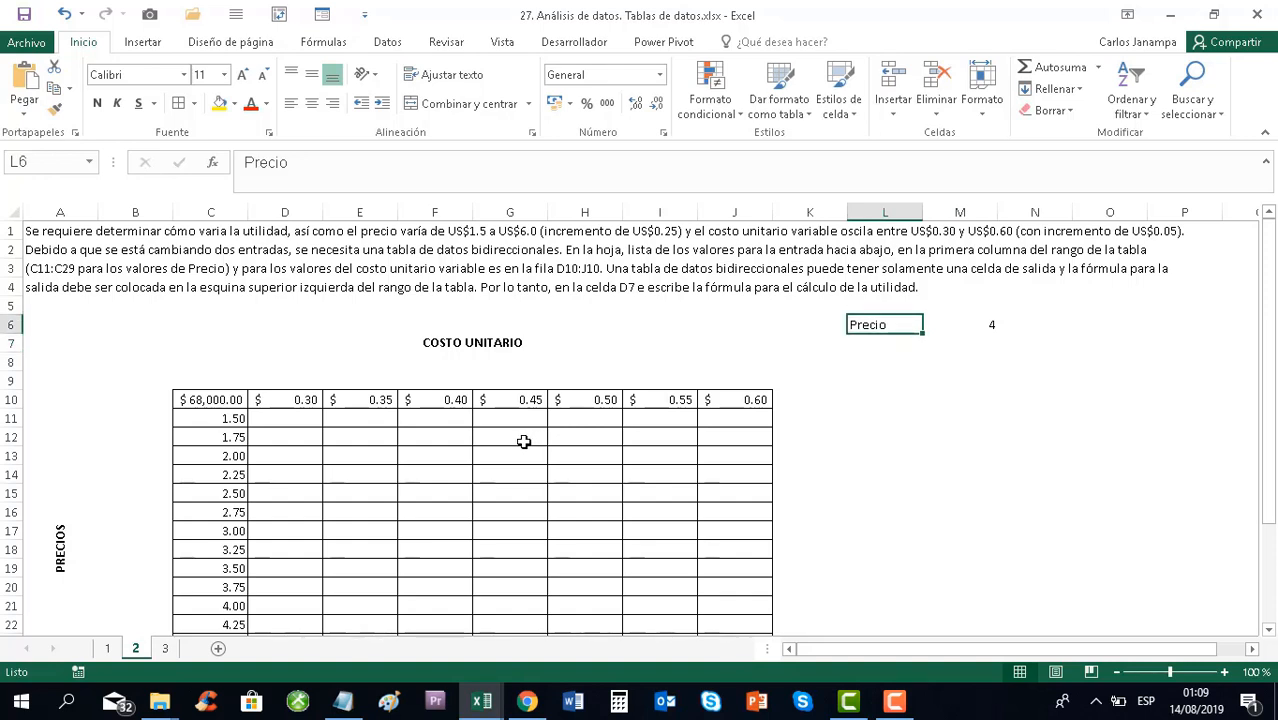
{"action": "key", "text": "Down"}
Enter the label Unidades (Vasos) in L7, below Precio
{"action": "type", "text": "Unidades"}
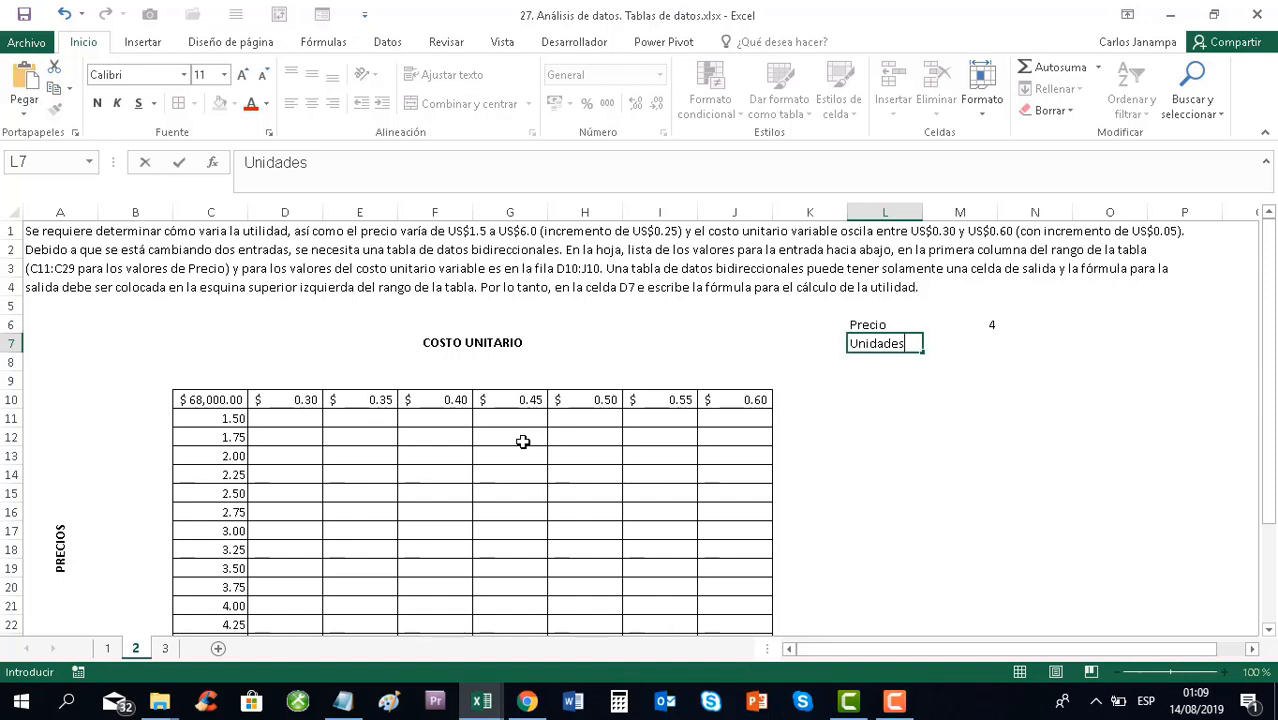
{"action": "type", "text": " (Vas"}
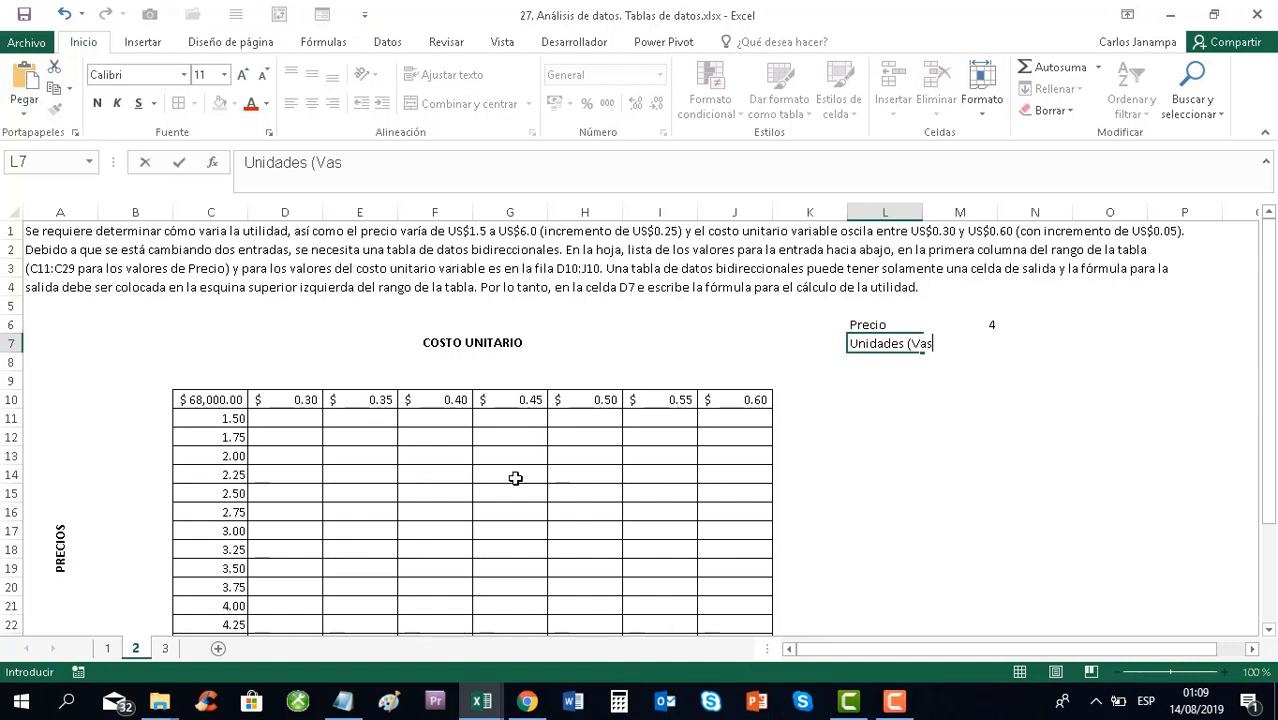
{"action": "type", "text": "os)"}
{"action": "key", "text": "Return"}
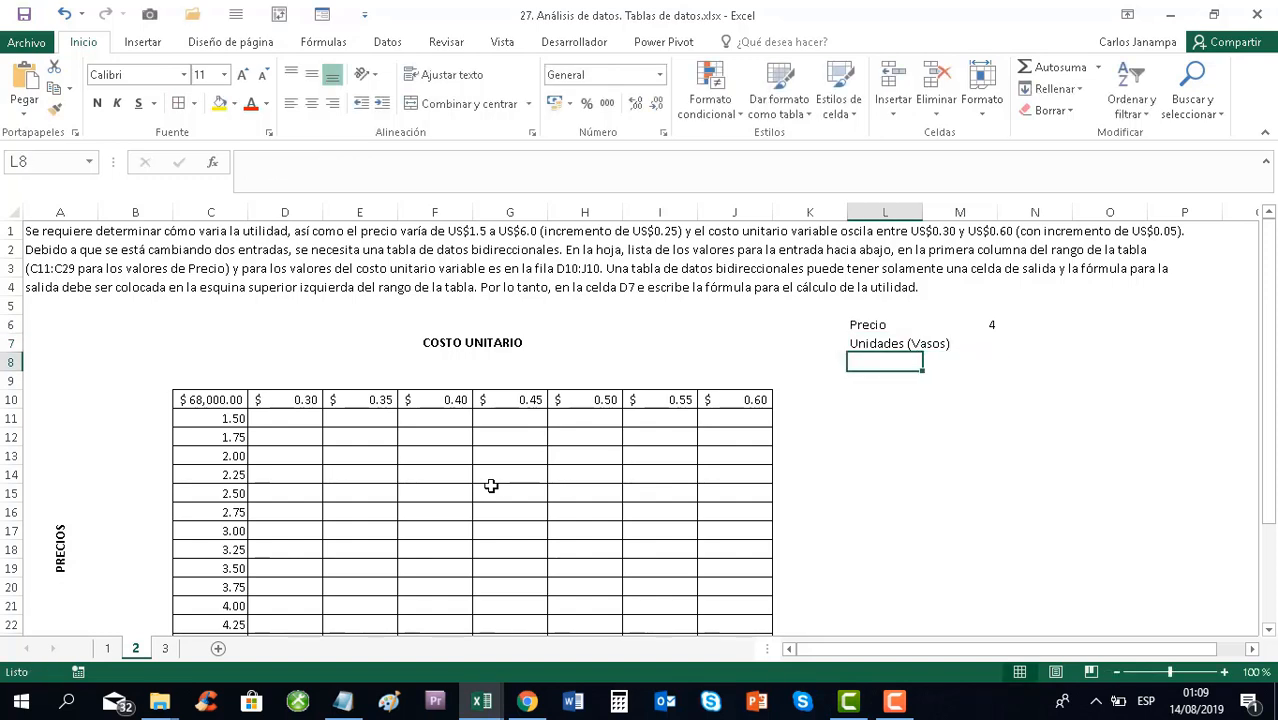
Enter the label Costo Unitario Variable in L8, below Unidades (Vasos)
{"action": "type", "text": "Coso"}
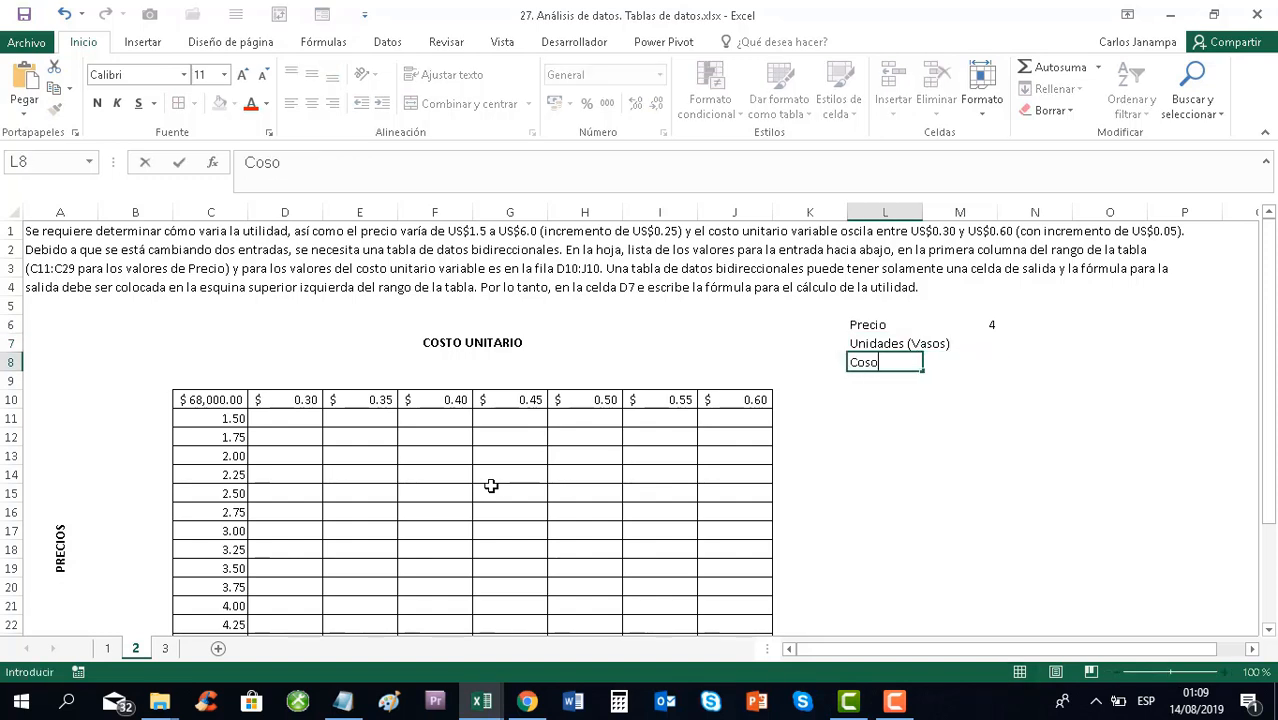
{"action": "key", "text": "BackSpace"}
{"action": "type", "text": "to Unitario a"}
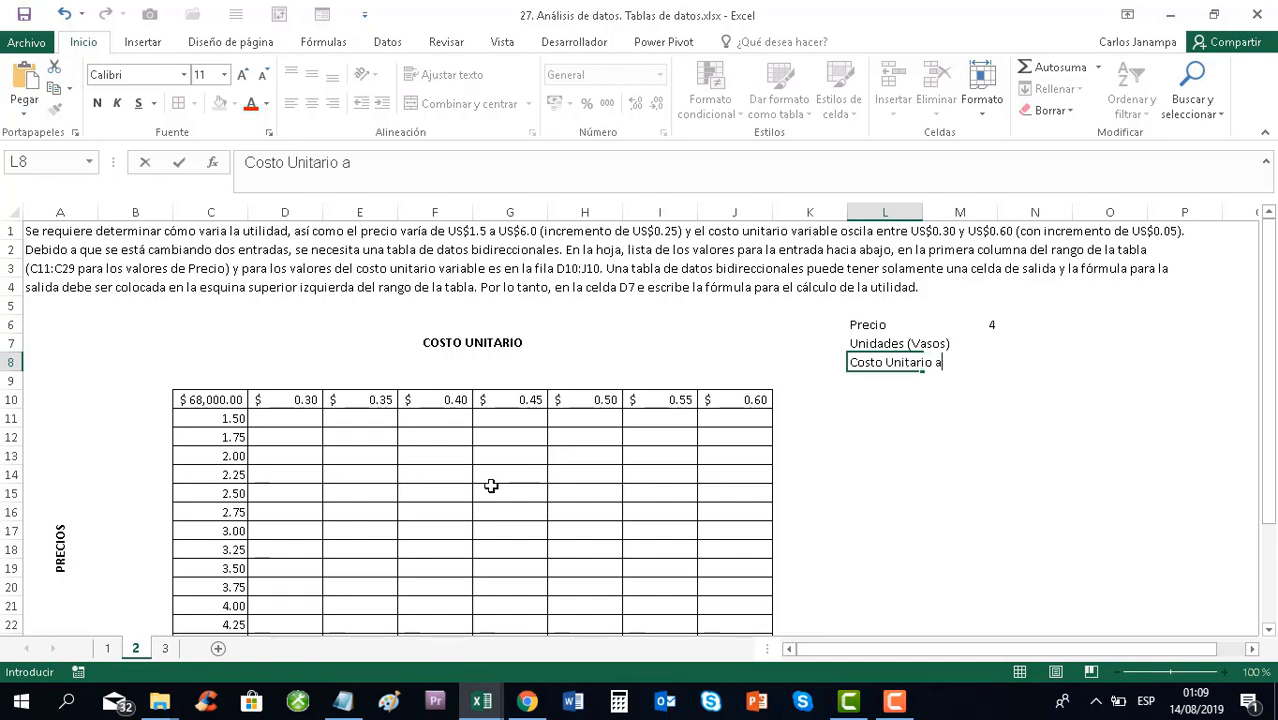
{"action": "type", "text": " Va"}
{"action": "key", "text": "BackSpace"}
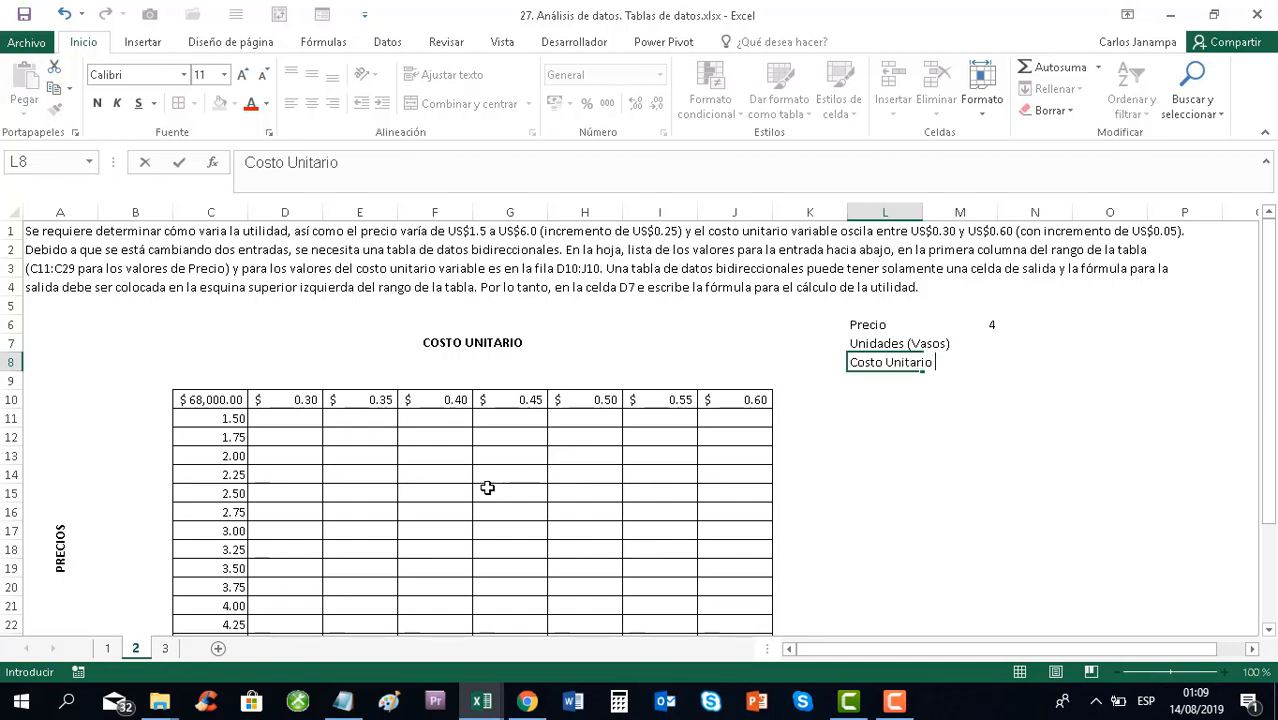
{"action": "type", "text": "Variable"}
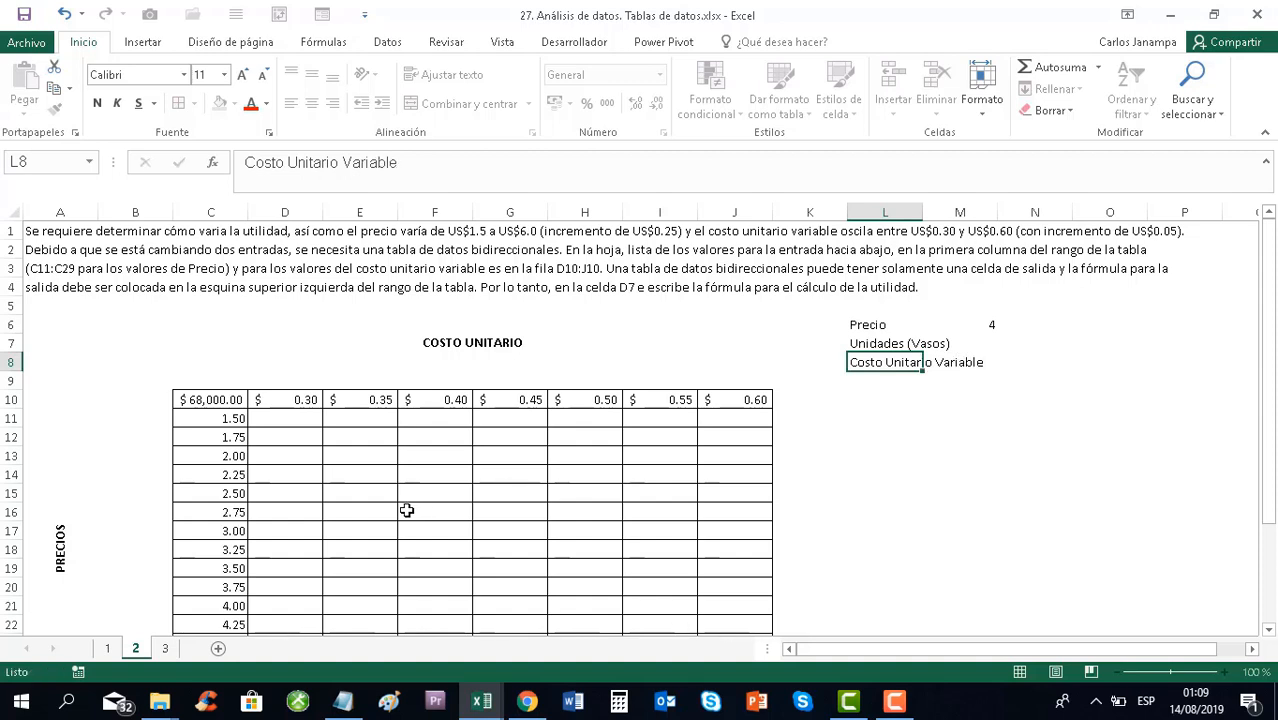
{"action": "key", "text": "Return"}
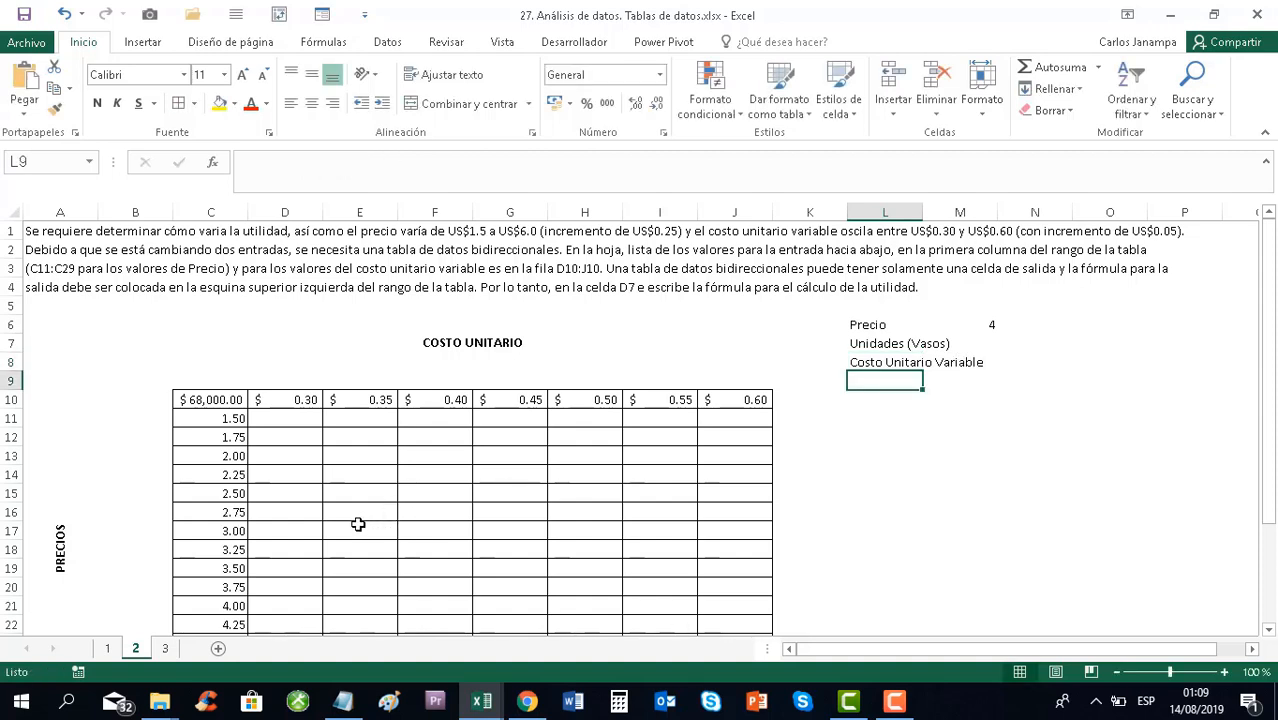
Enter the label Costo Fijo in L9, below Costo Unitario Variable
{"action": "type", "text": "Coto"}
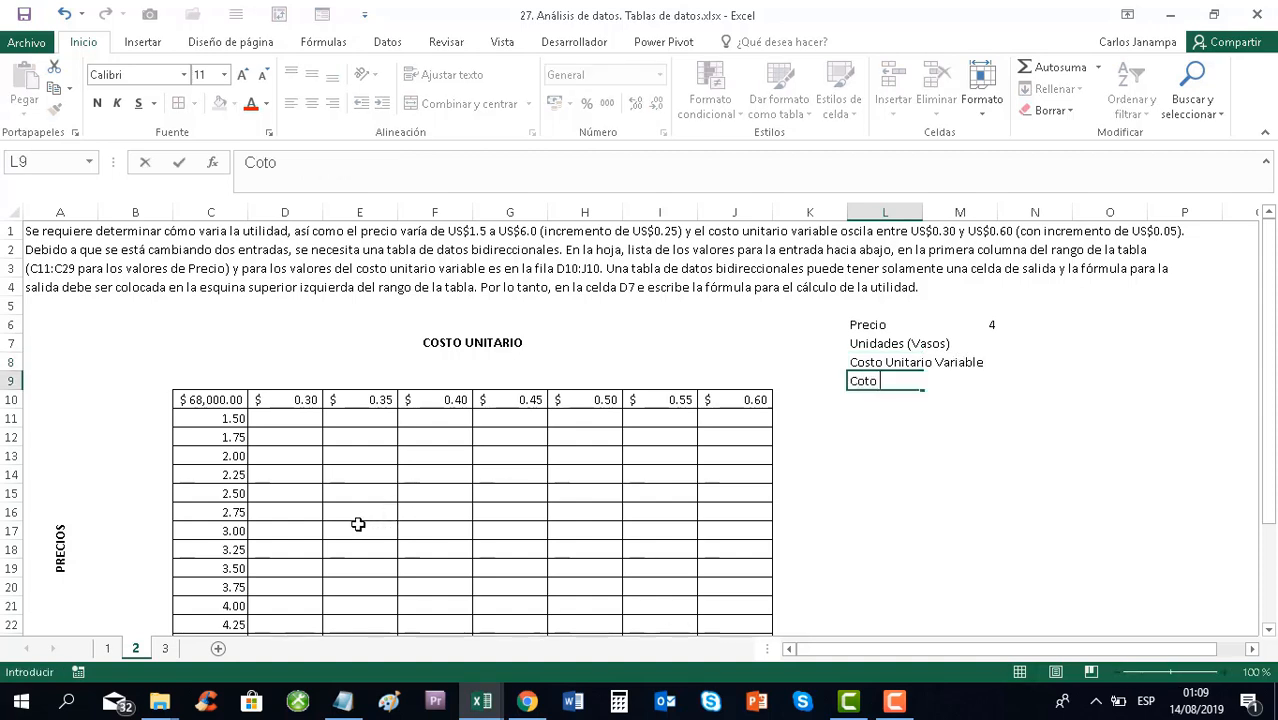
{"action": "key", "text": "BackSpace"}
{"action": "key", "text": "BackSpace"}
{"action": "type", "text": "sto "}
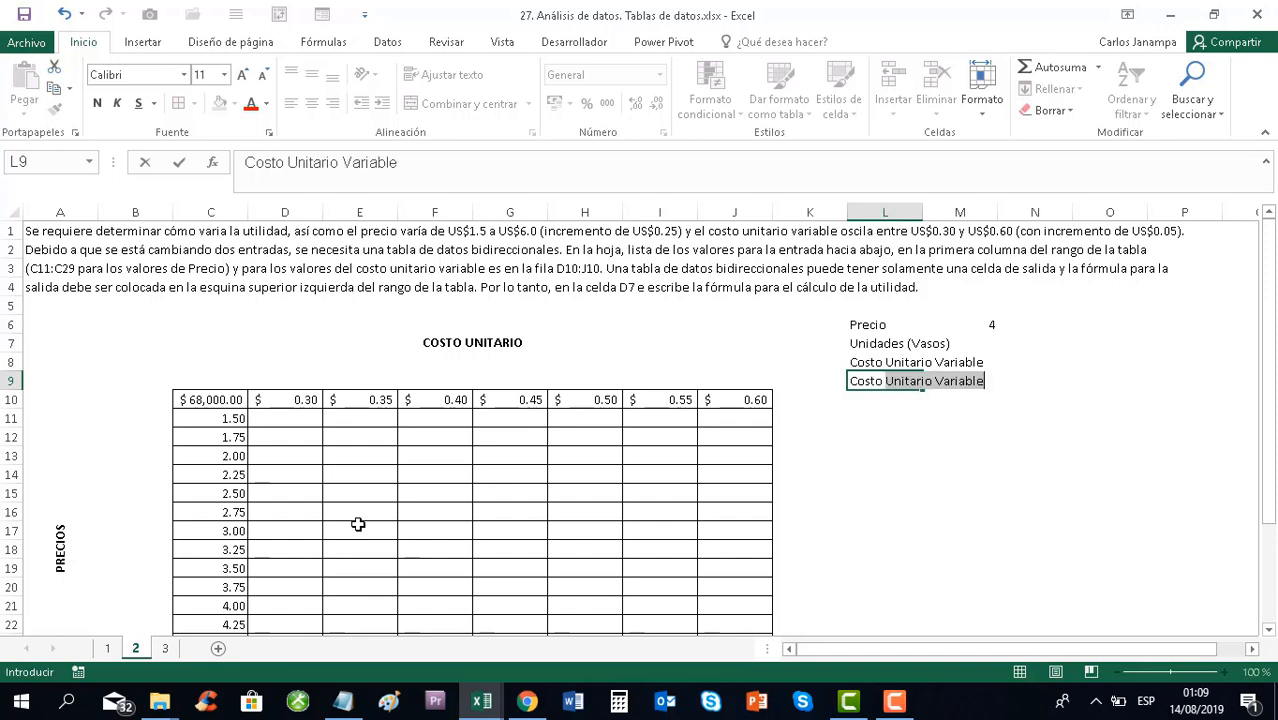
{"action": "type", "text": "Fijo"}
{"action": "key", "text": "Return"}
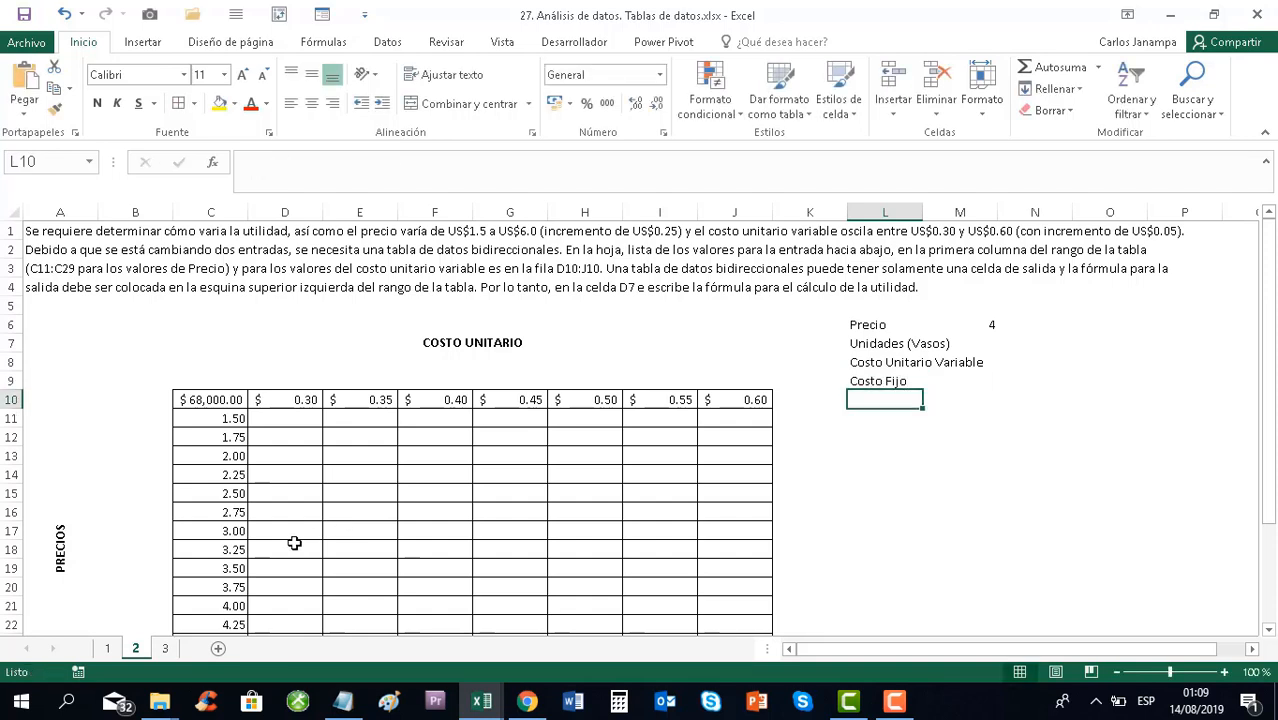
Enter the labels Ventas in L10 and Costo Total Variable in L11
{"action": "type", "text": "Ventas"}
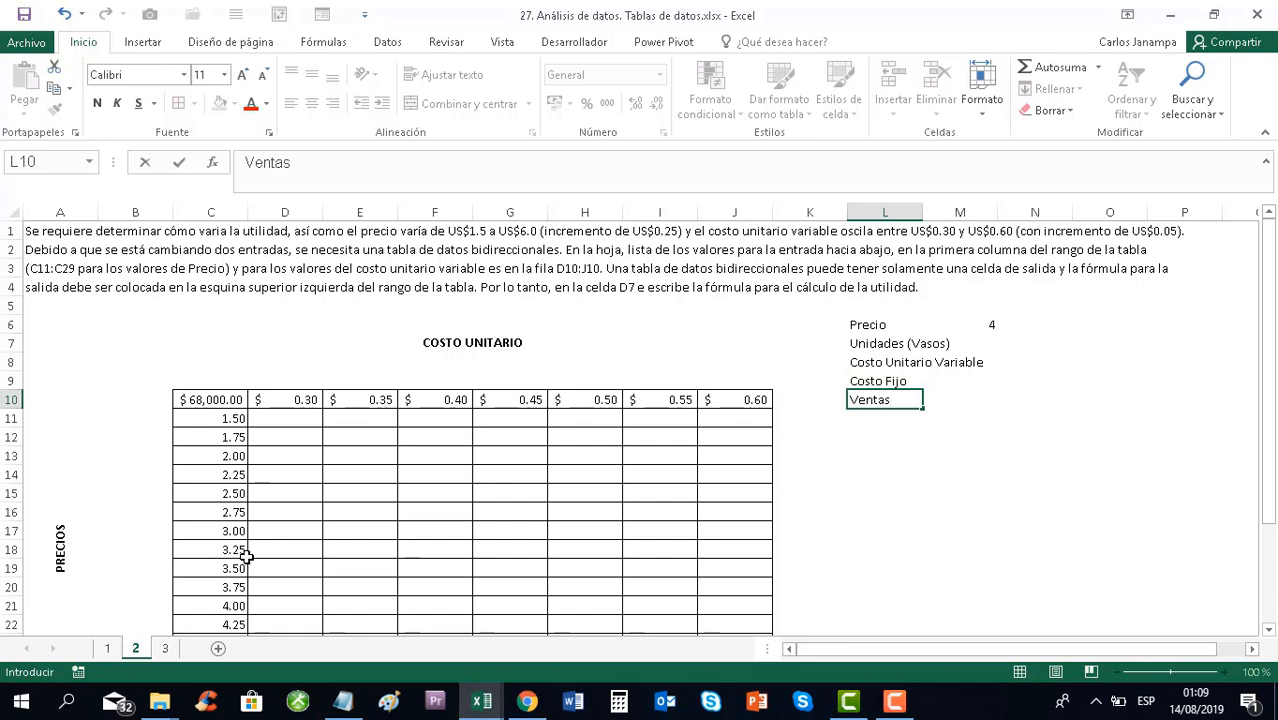
{"action": "key", "text": "Return"}
{"action": "type", "text": "Cos"}
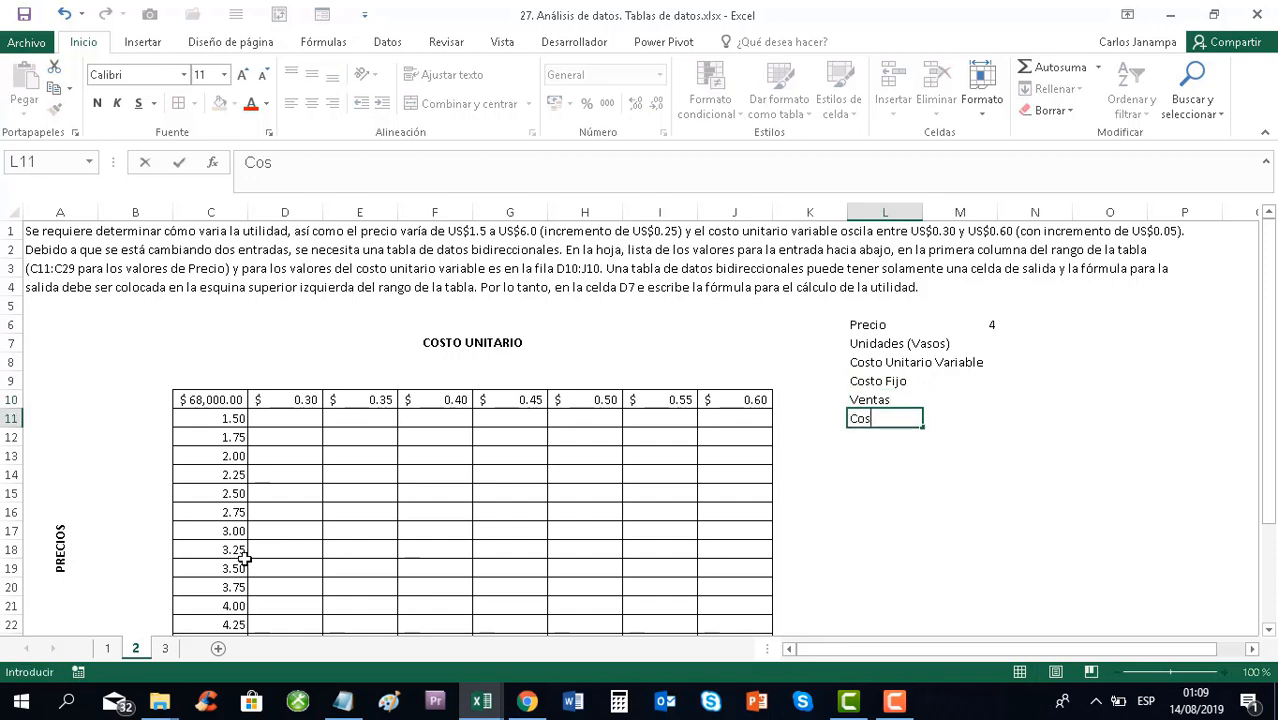
{"action": "type", "text": "to T"}
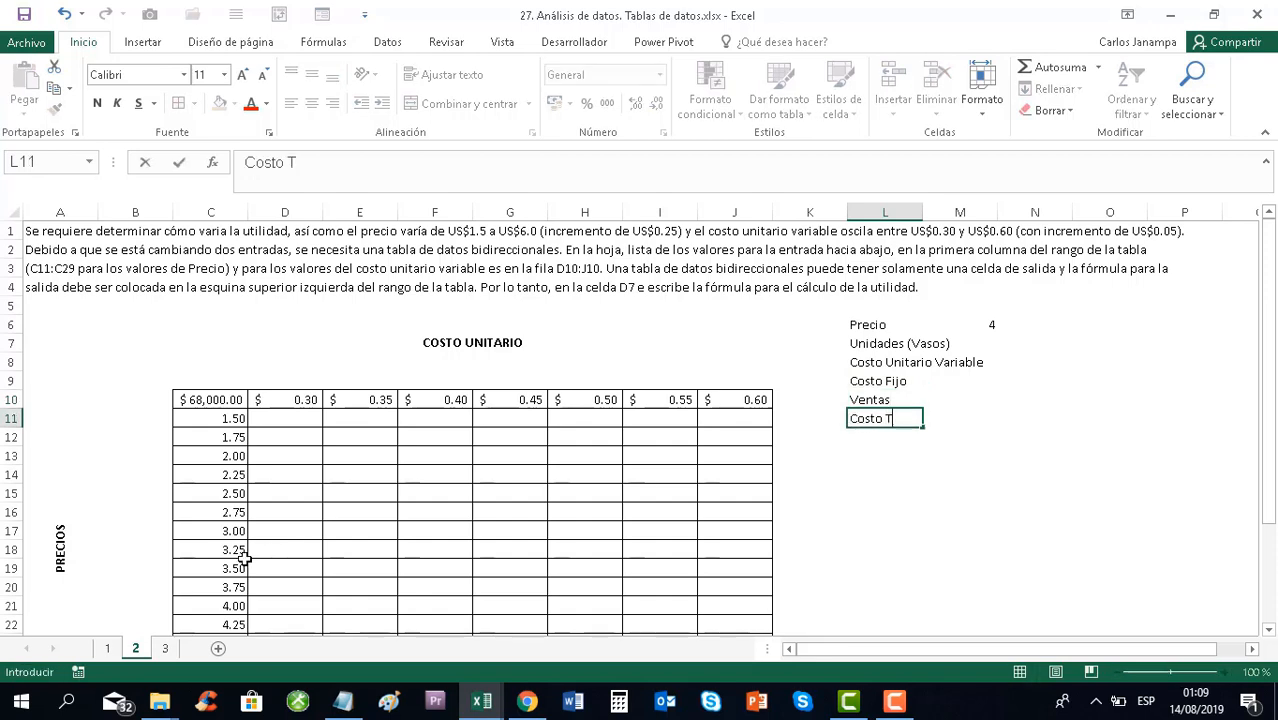
{"action": "type", "text": "otal Va"}
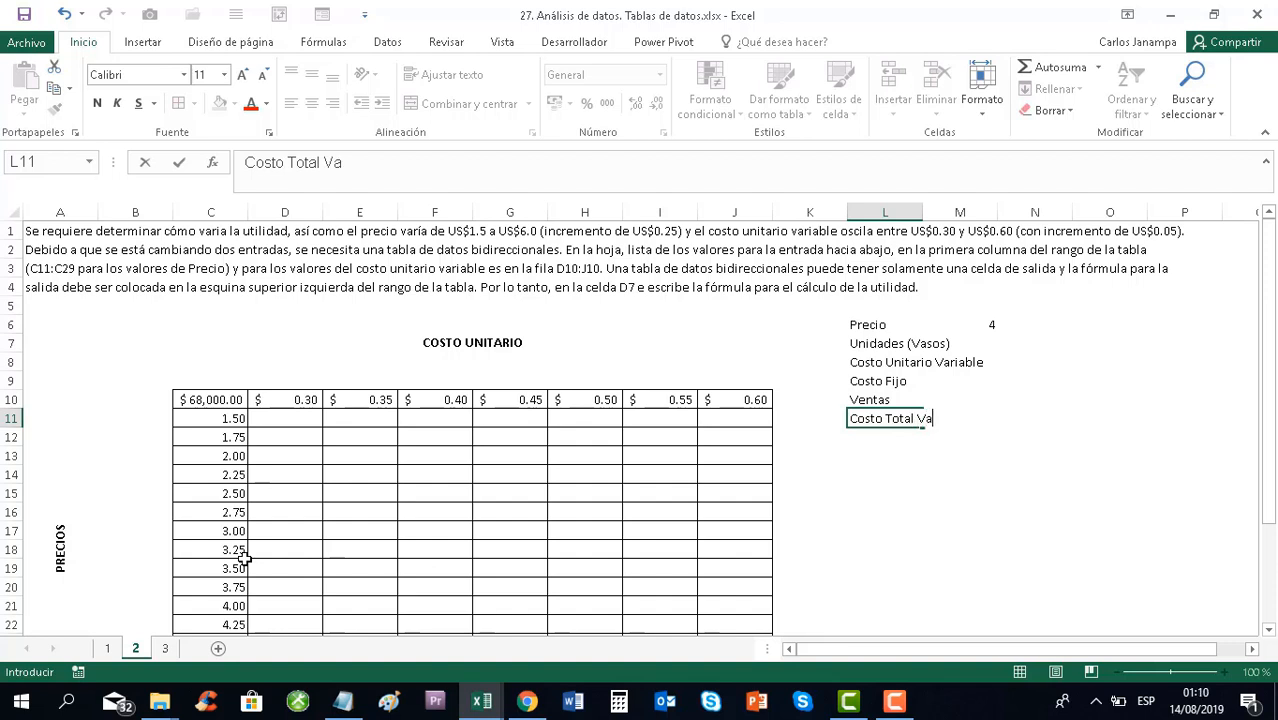
{"action": "type", "text": "riable"}
{"action": "key", "text": "Return"}
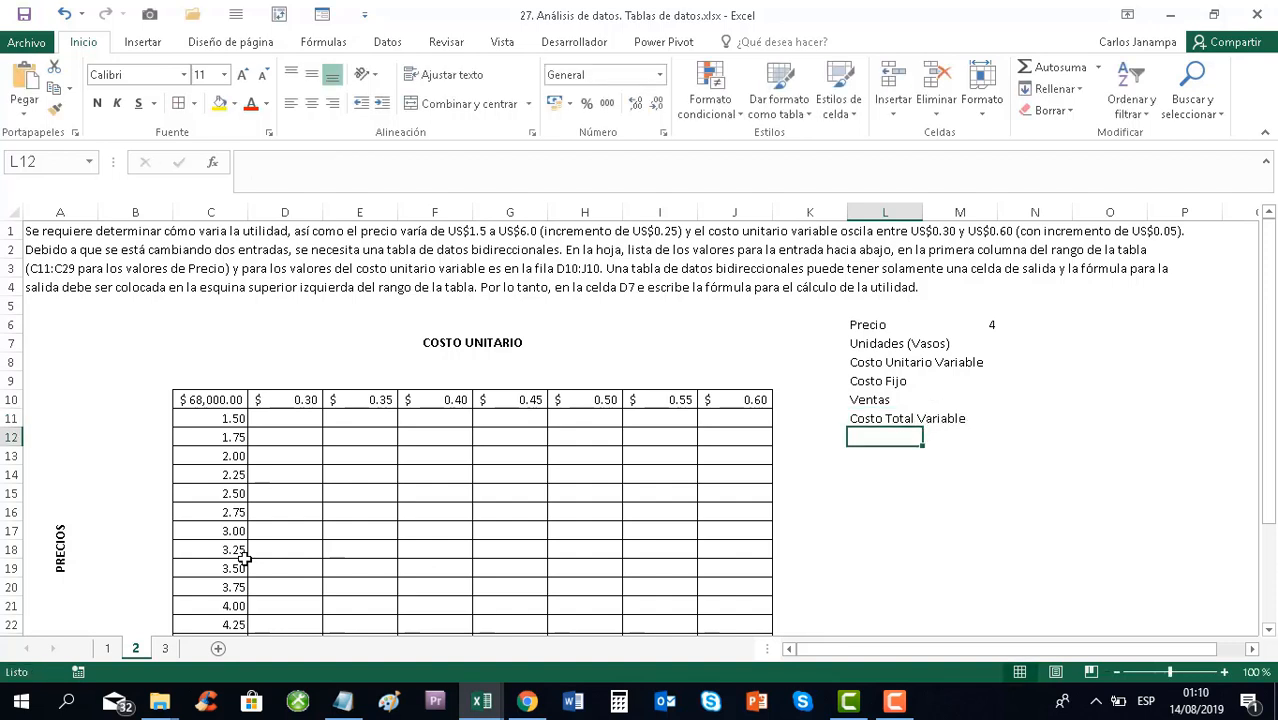
Enter the label Utilidad in L12 and widen column L to fit its longest label
{"action": "type", "text": "Utilidad"}
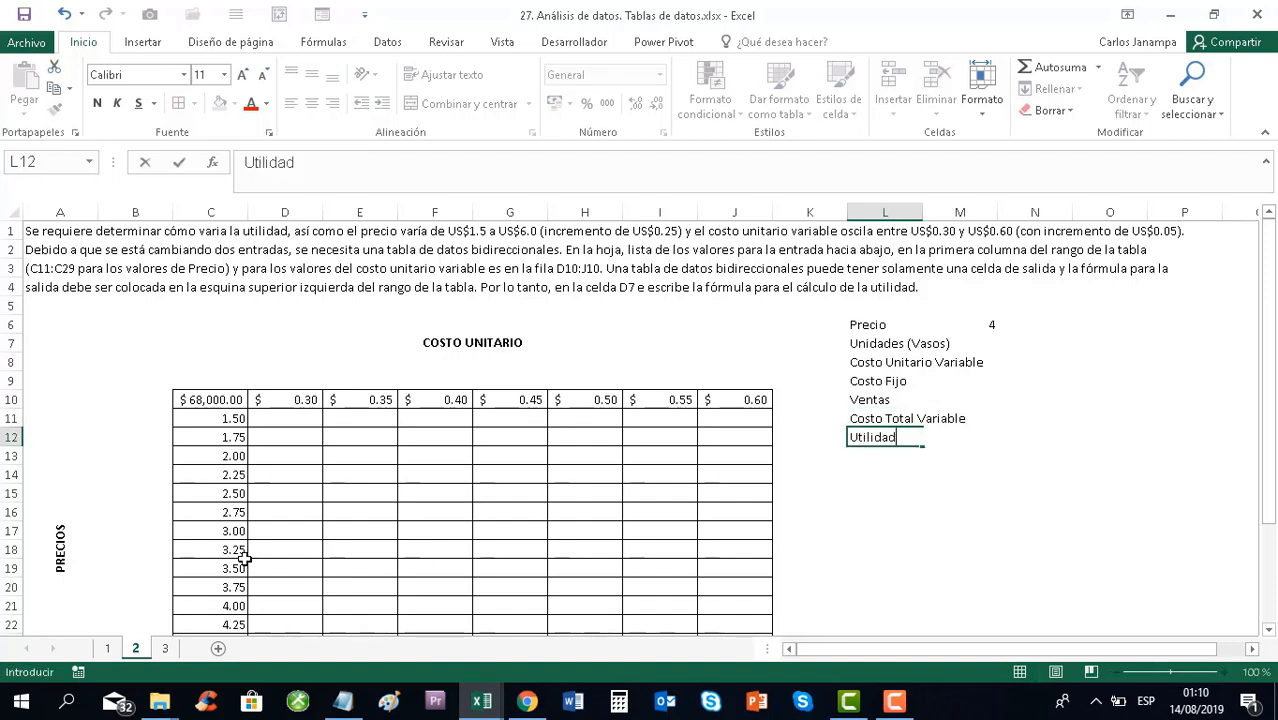
{"action": "left_click", "coordinate": [925, 382]}
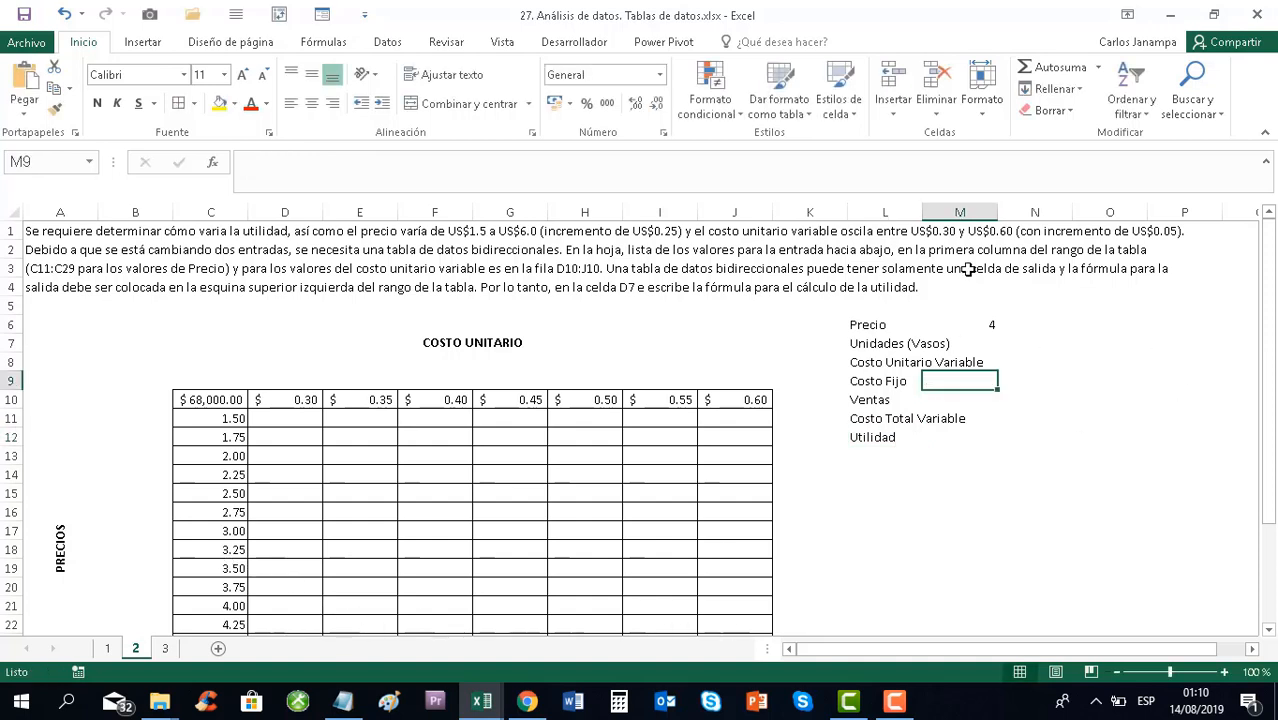
{"action": "left_click_drag", "start_coordinate": [928, 217], "coordinate": [989, 217]}
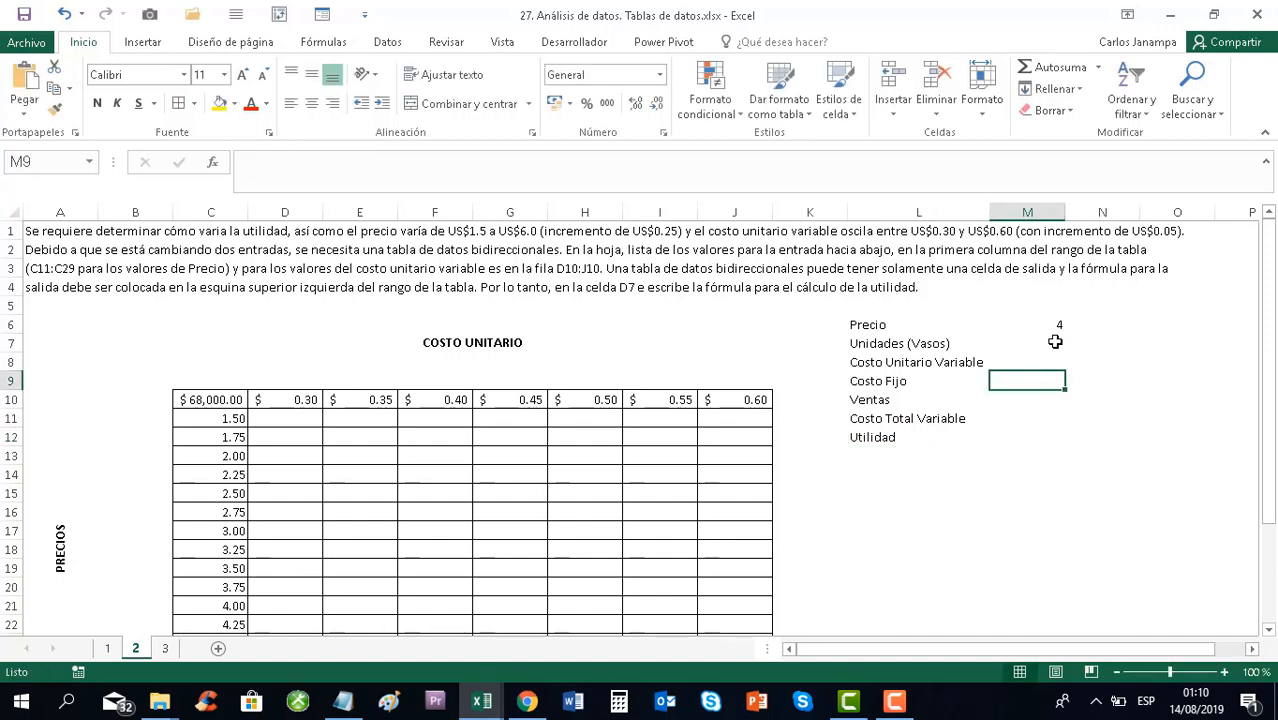
{"action": "left_click", "coordinate": [1050, 342]}
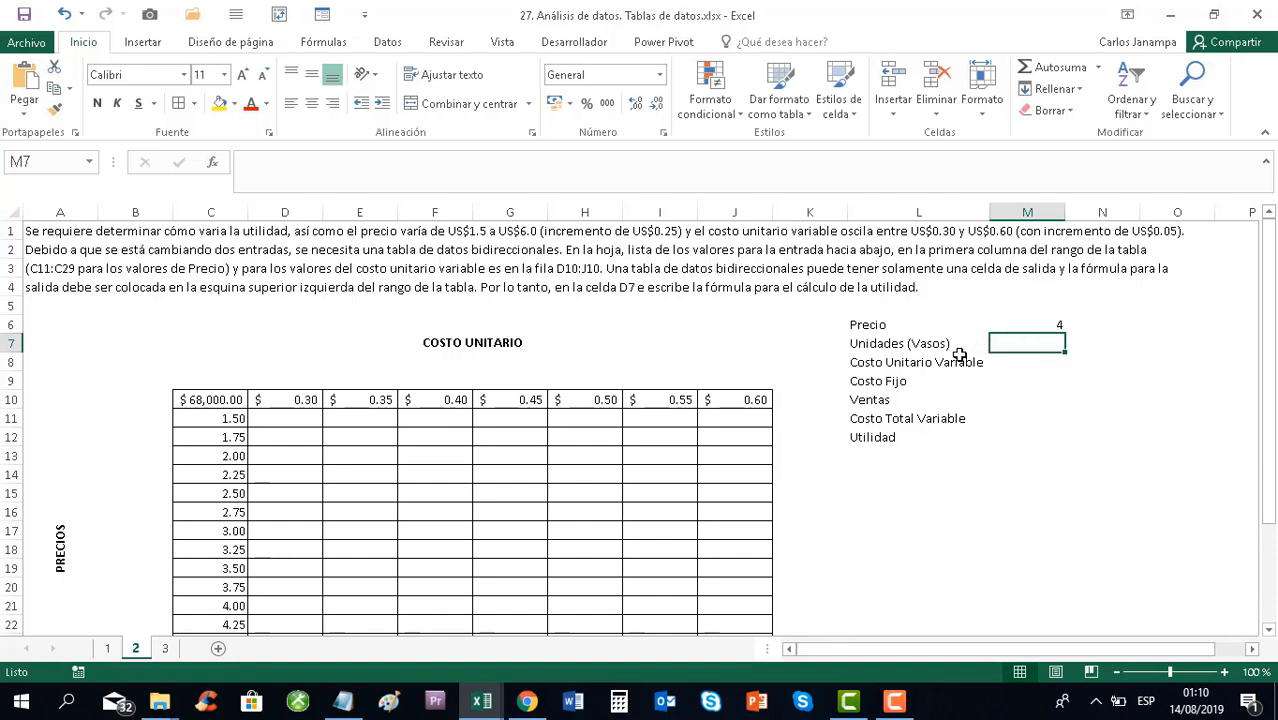
{"action": "type", "text": "="}
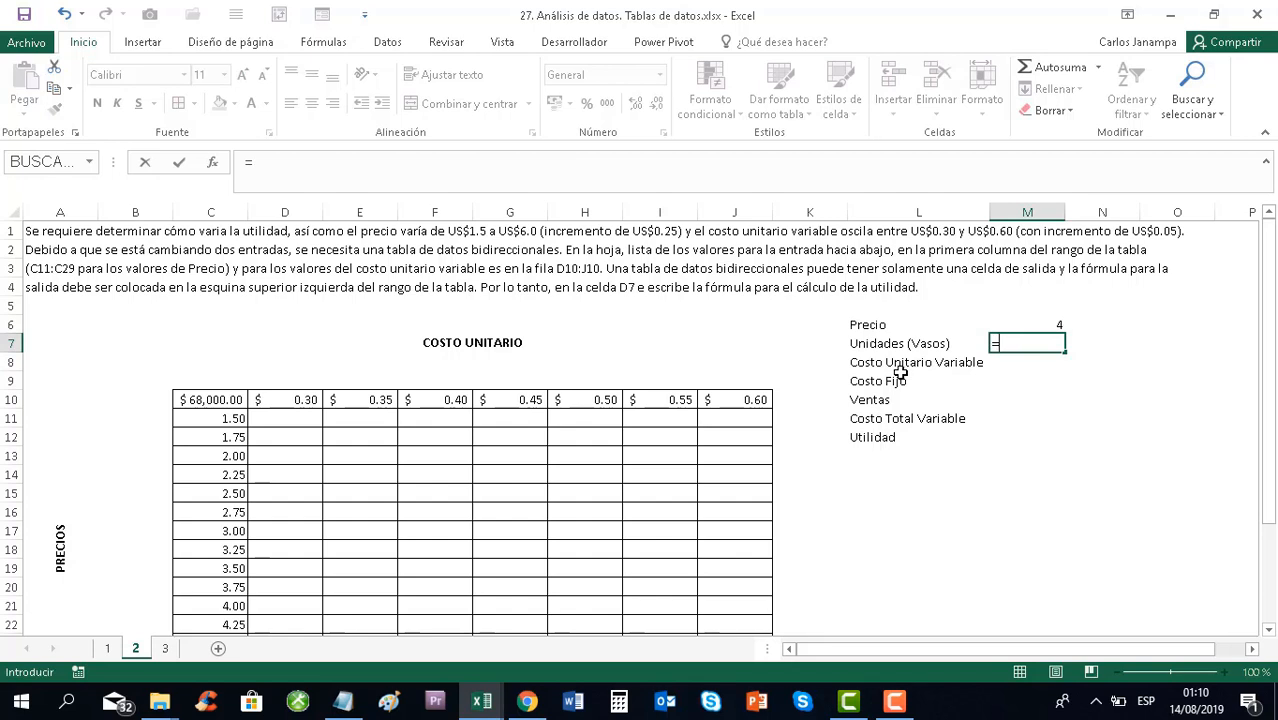
{"action": "type", "text": "70000"}
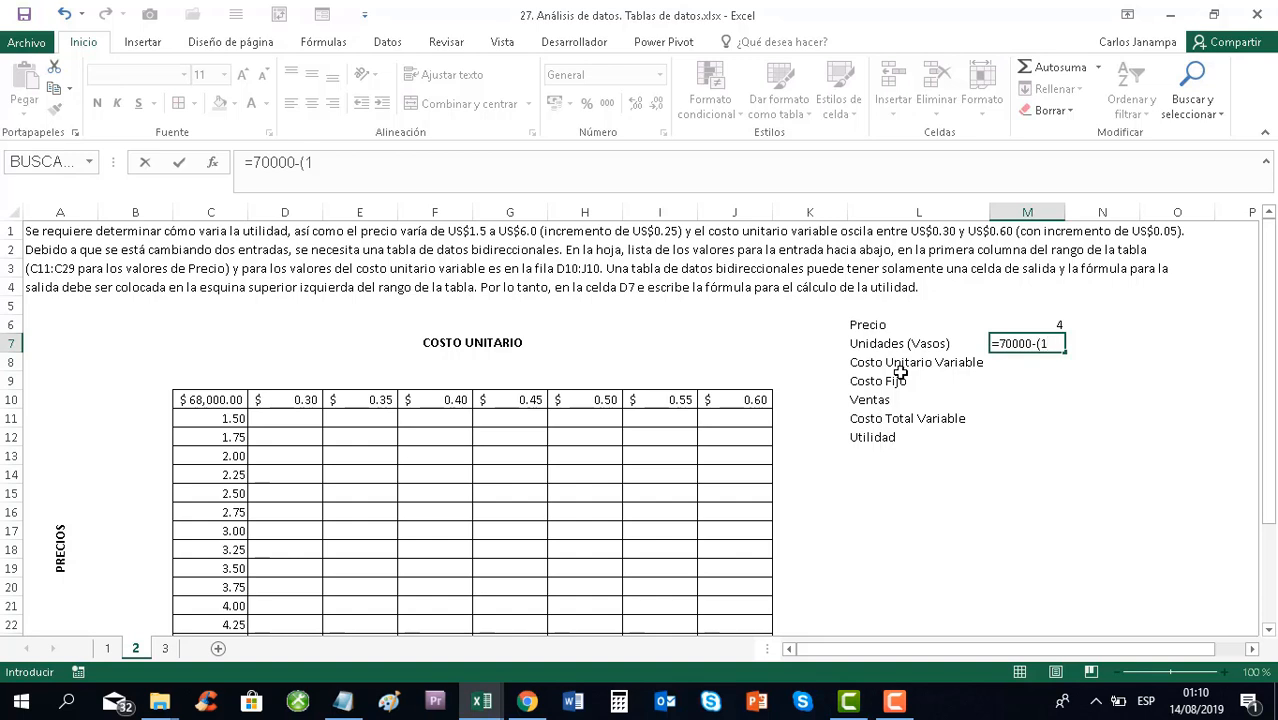
{"action": "type", "text": "-(10000*"}
{"action": "left_click", "coordinate": [1030, 321]}
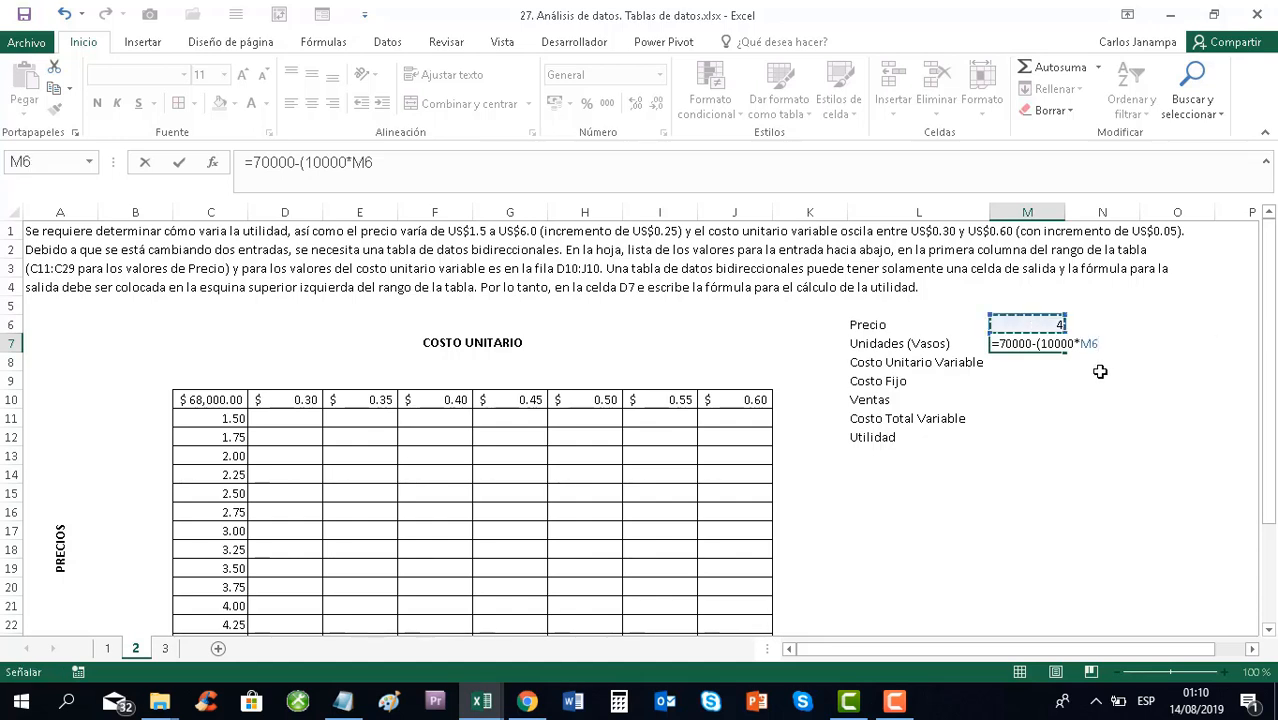
{"action": "type", "text": ")"}
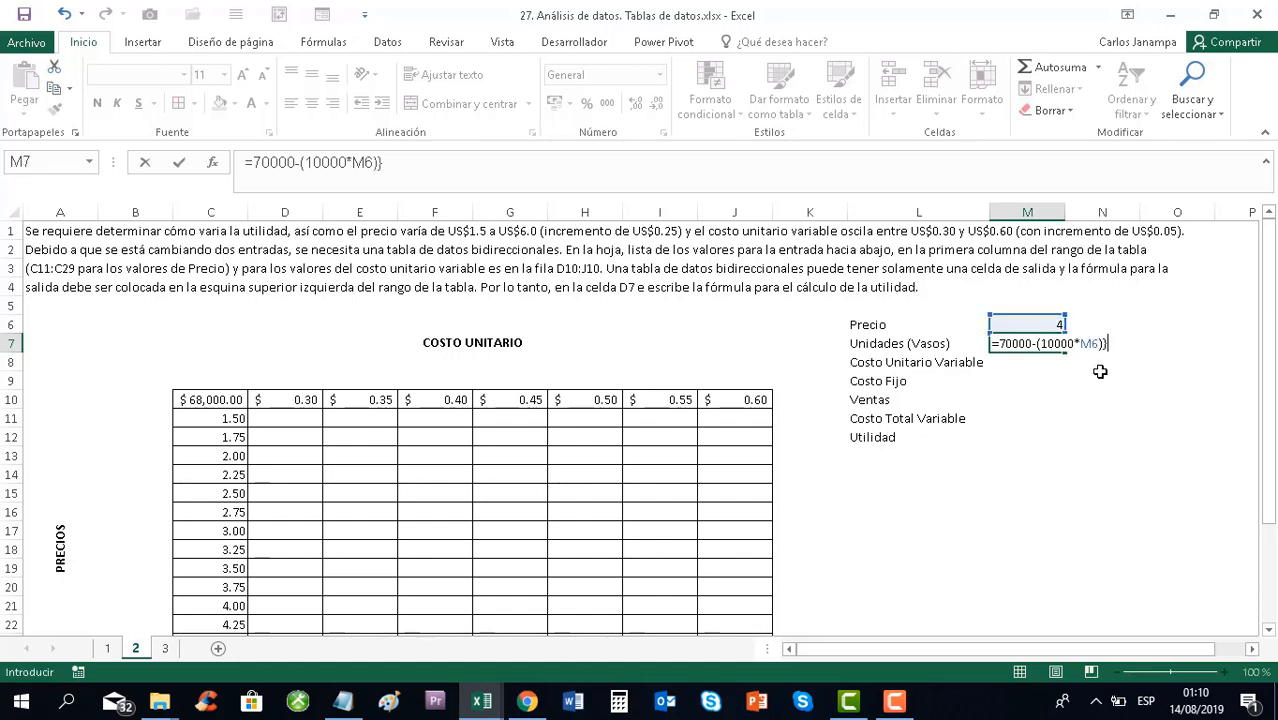
{"action": "key", "text": "Return"}
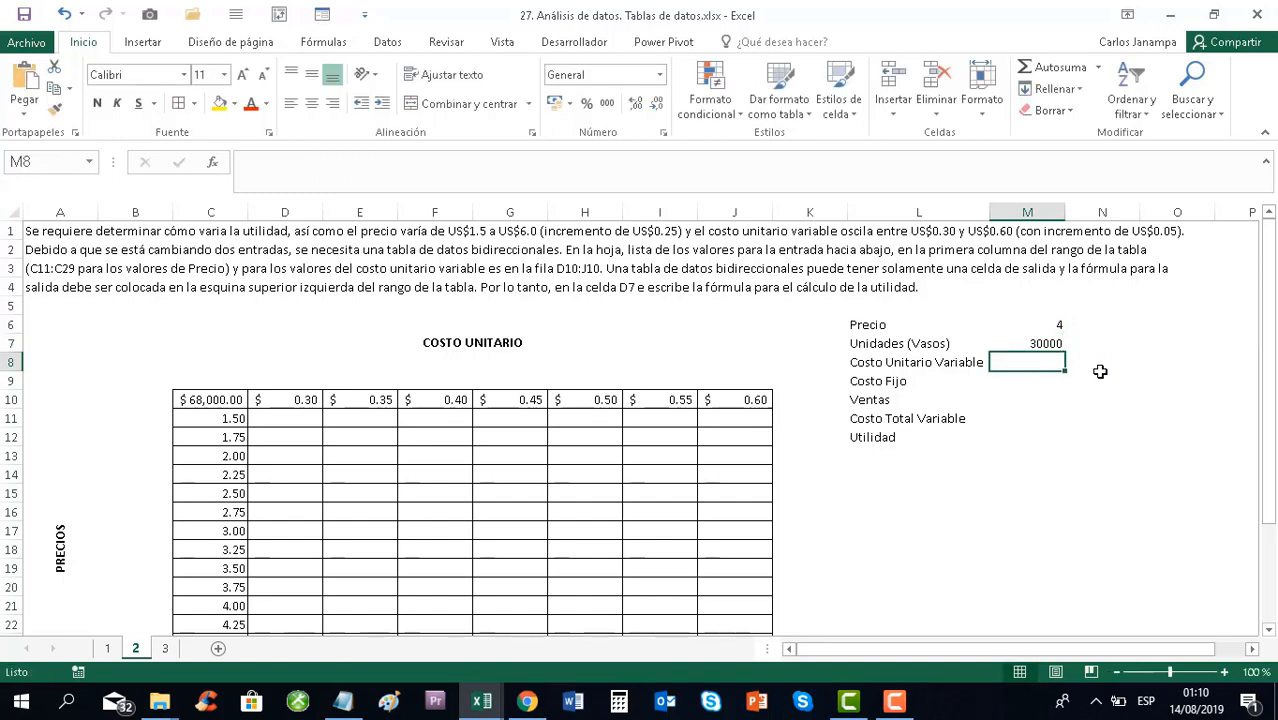
Enter 0.40 as the variable unit cost in M8 and 40000 as the fixed cost in M9
{"action": "type", "text": "="}
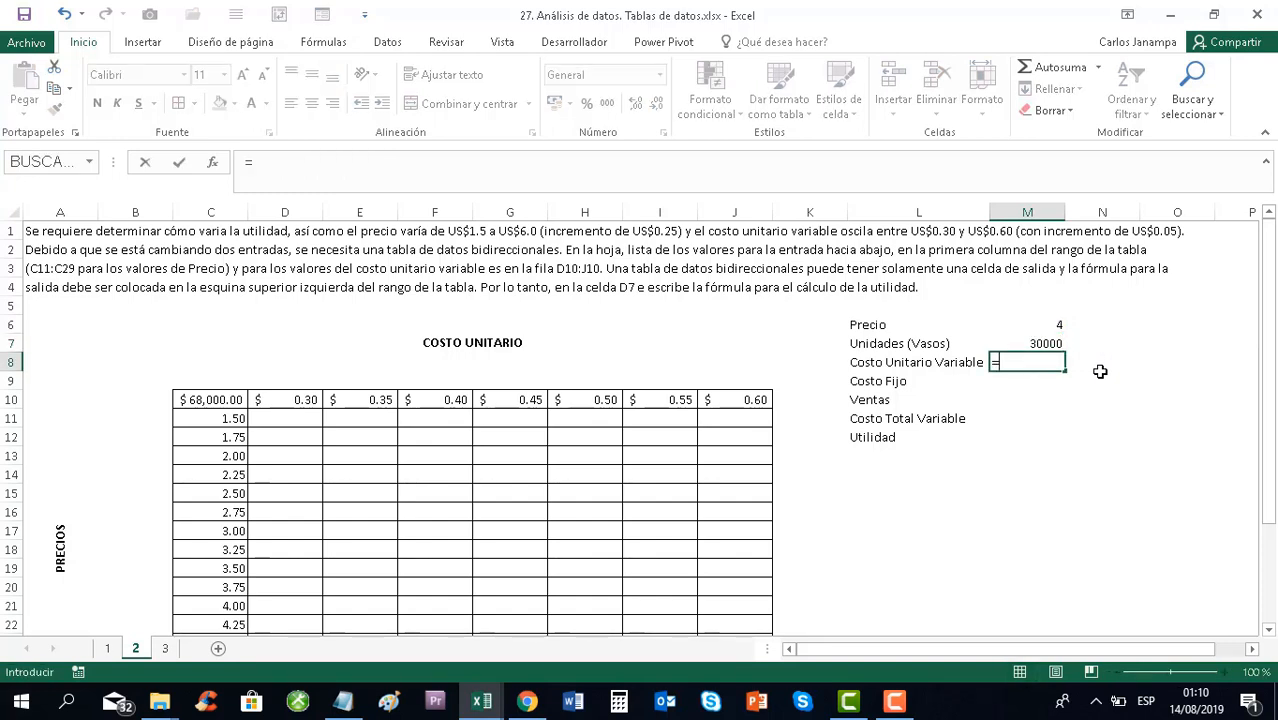
{"action": "key", "text": "BackSpace"}
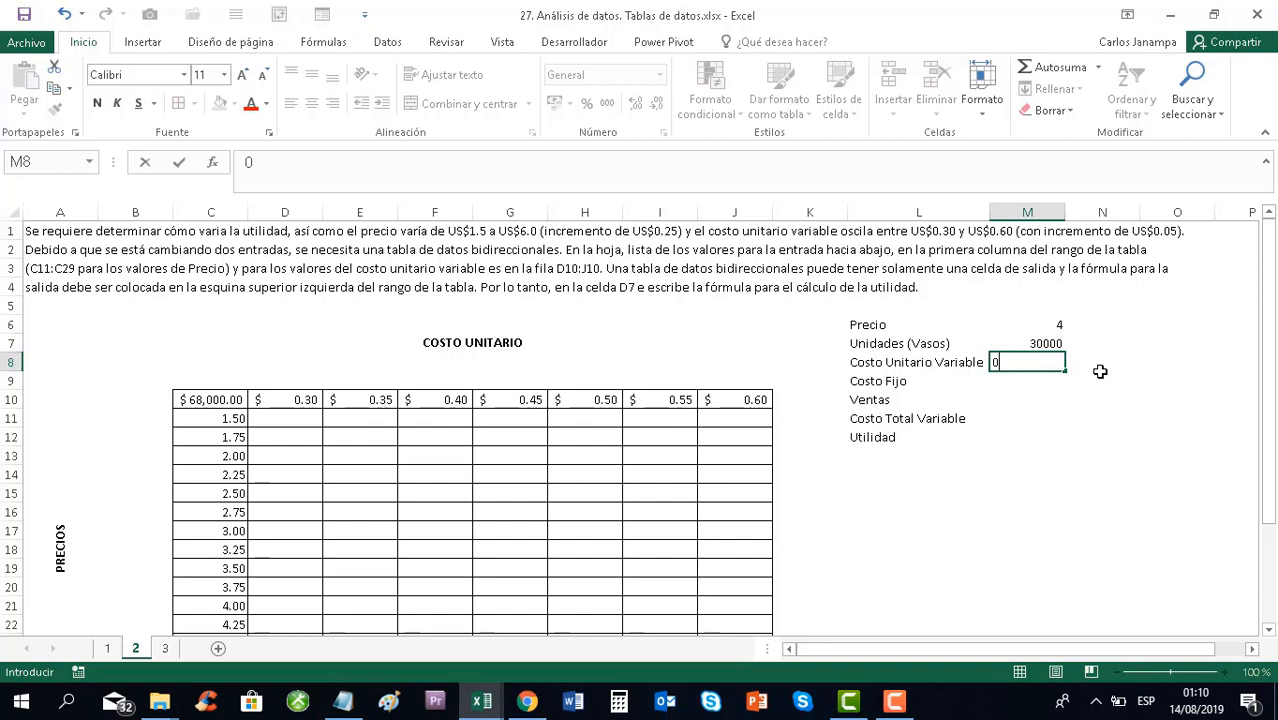
{"action": "type", "text": "0.40"}
{"action": "key", "text": "Return"}
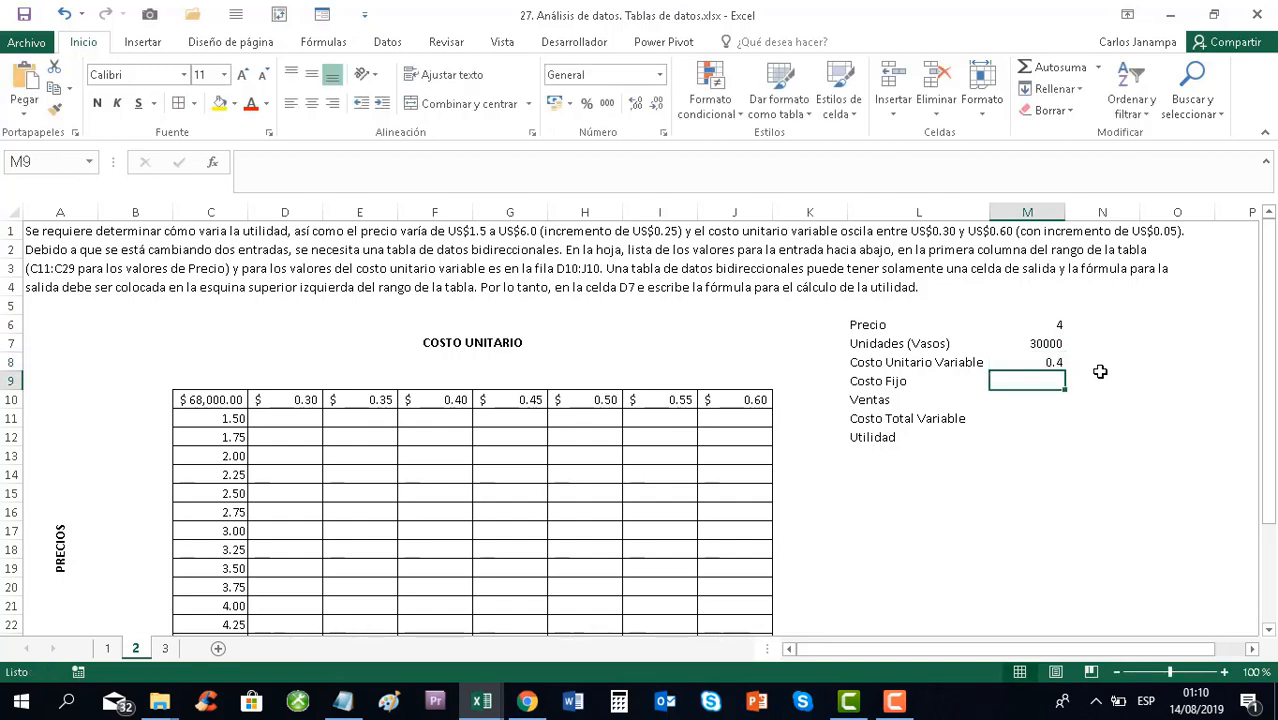
{"action": "type", "text": "4"}
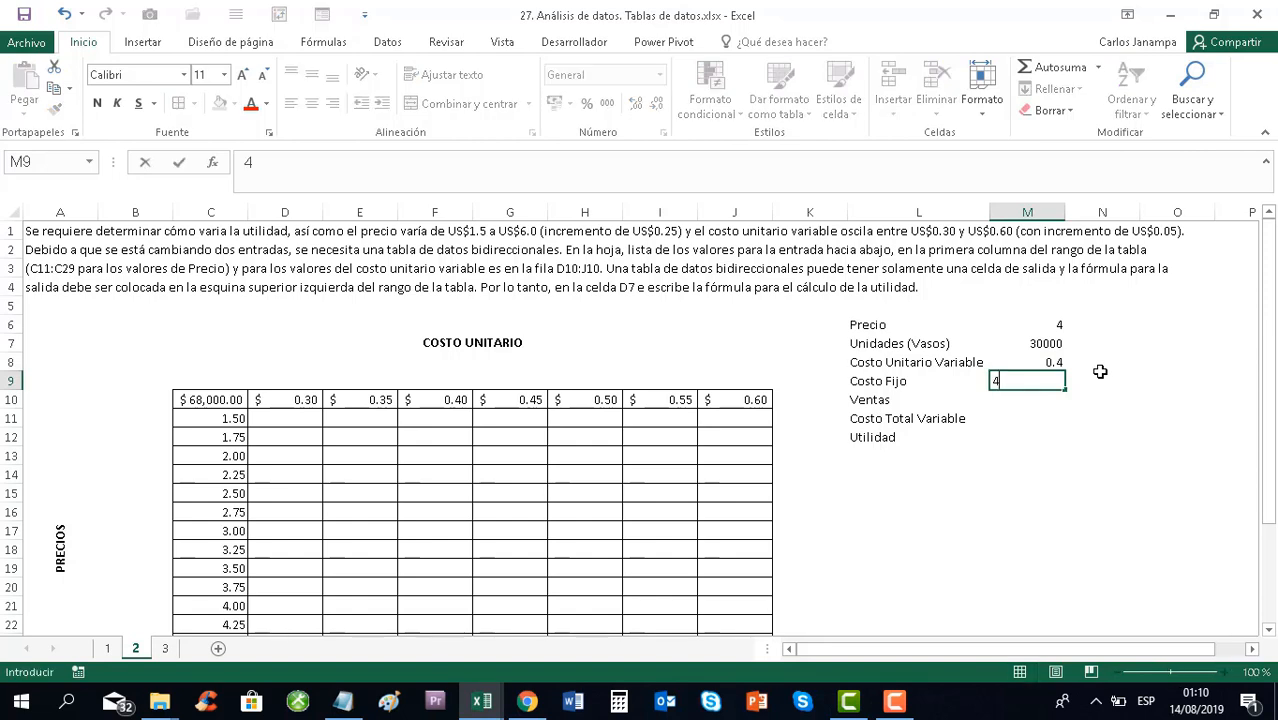
{"action": "type", "text": "0000"}
{"action": "left_click", "coordinate": [1052, 393]}
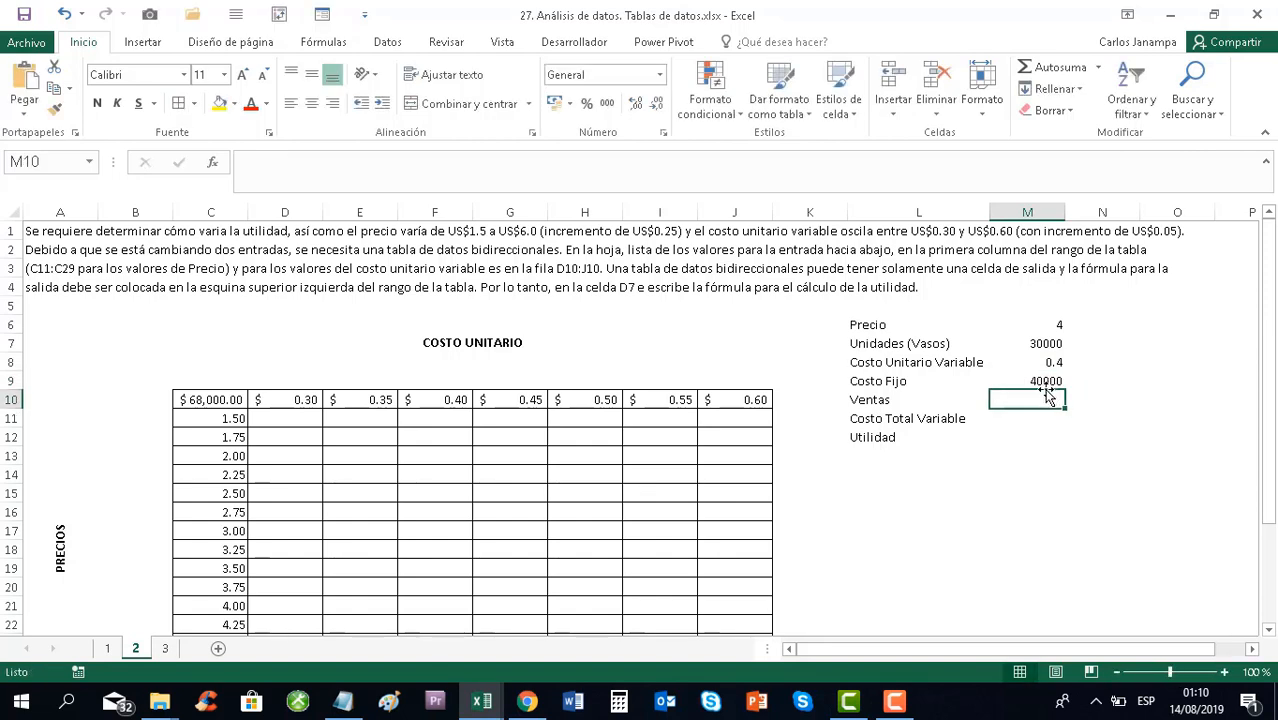
Calculate the sales in M10 as price times units with the formula =M6*M7
{"action": "type", "text": "="}
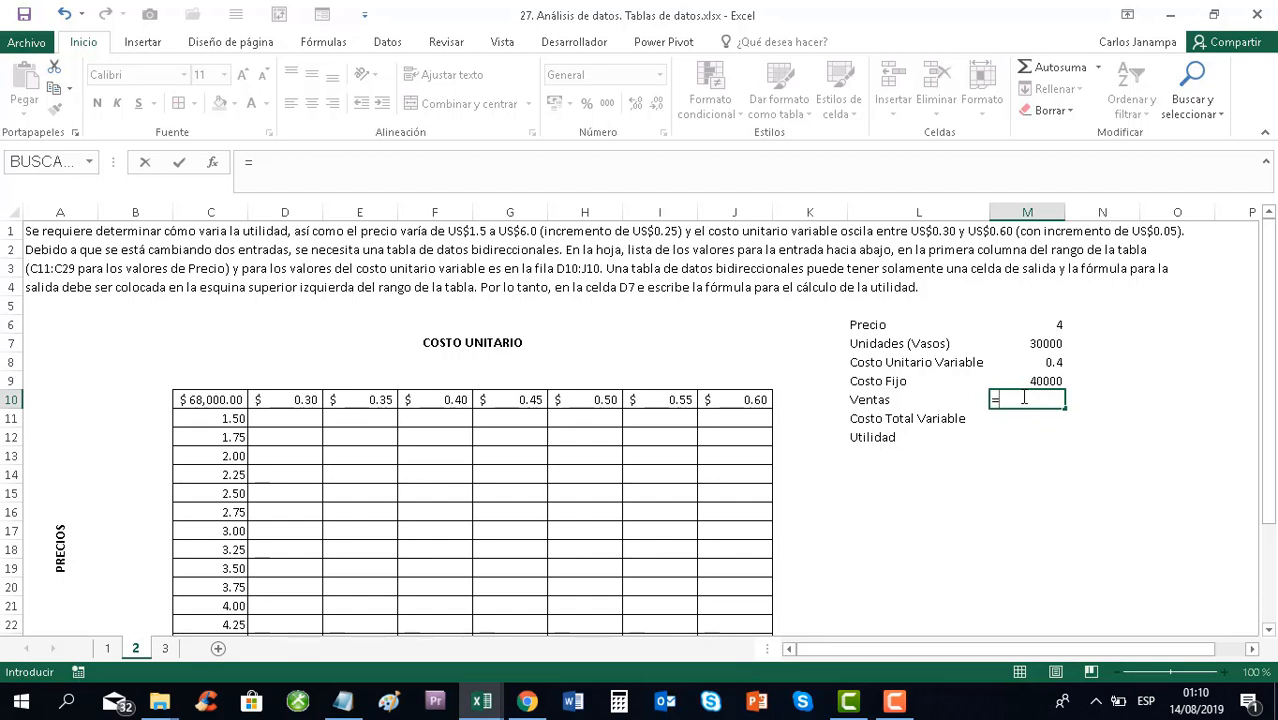
{"action": "key", "text": "Up"}
{"action": "key", "text": "Up"}
{"action": "key", "text": "Up"}
{"action": "key", "text": "Up"}
{"action": "type", "text": "*"}
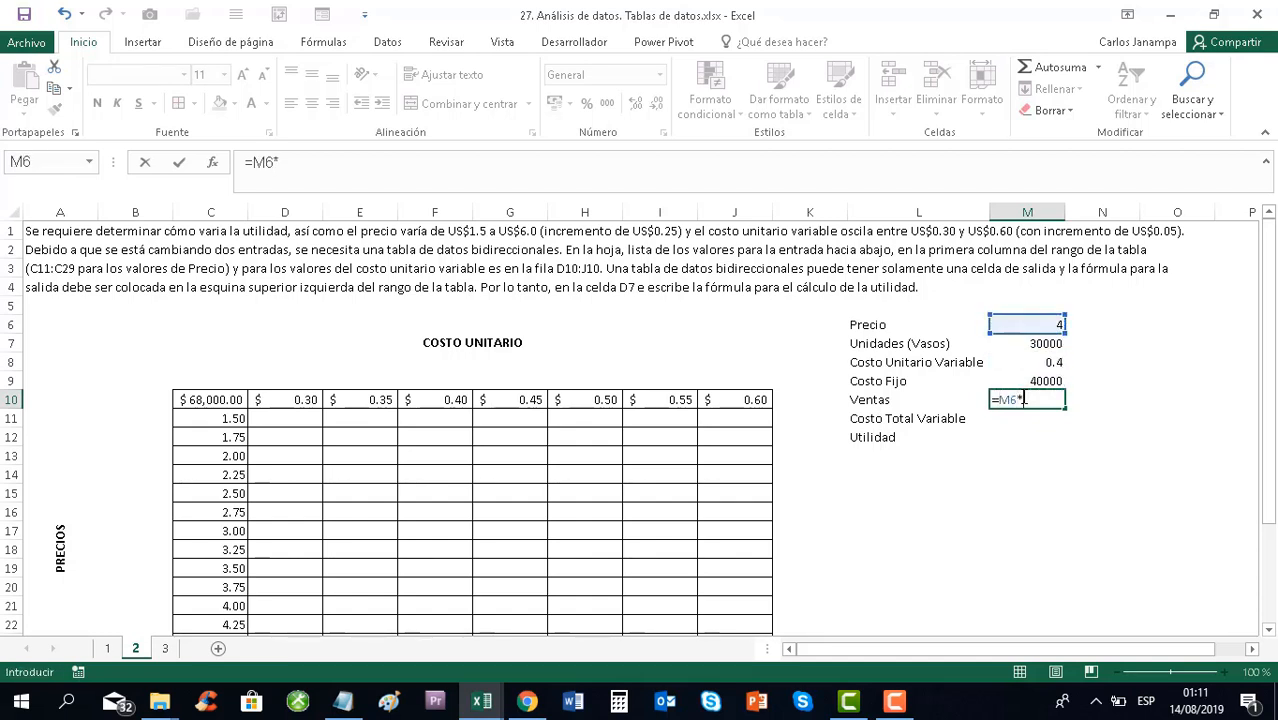
{"action": "key", "text": "Down"}
{"action": "key", "text": "Up"}
{"action": "key", "text": "Up"}
{"action": "key", "text": "Up"}
{"action": "key", "text": "Up"}
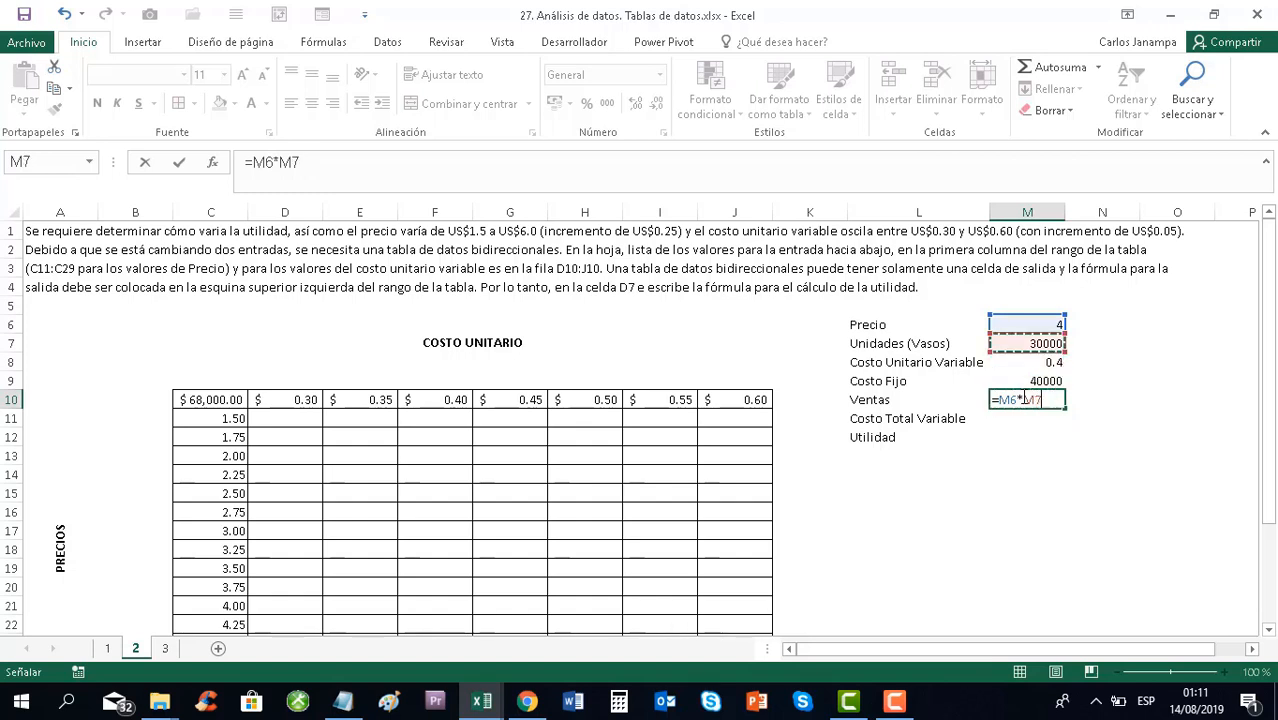
{"action": "key", "text": "Return"}
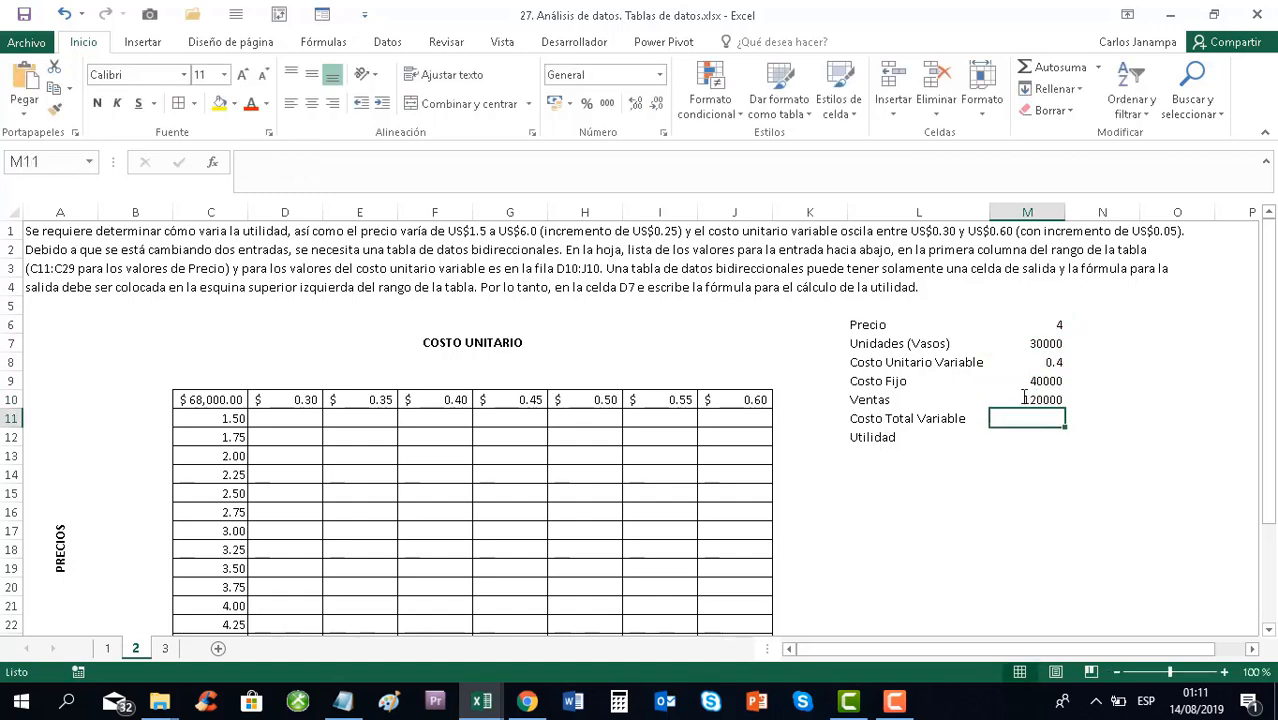
Calculate the total variable cost in M11 as units times variable unit cost with the formula =M7*M8
{"action": "type", "text": "="}
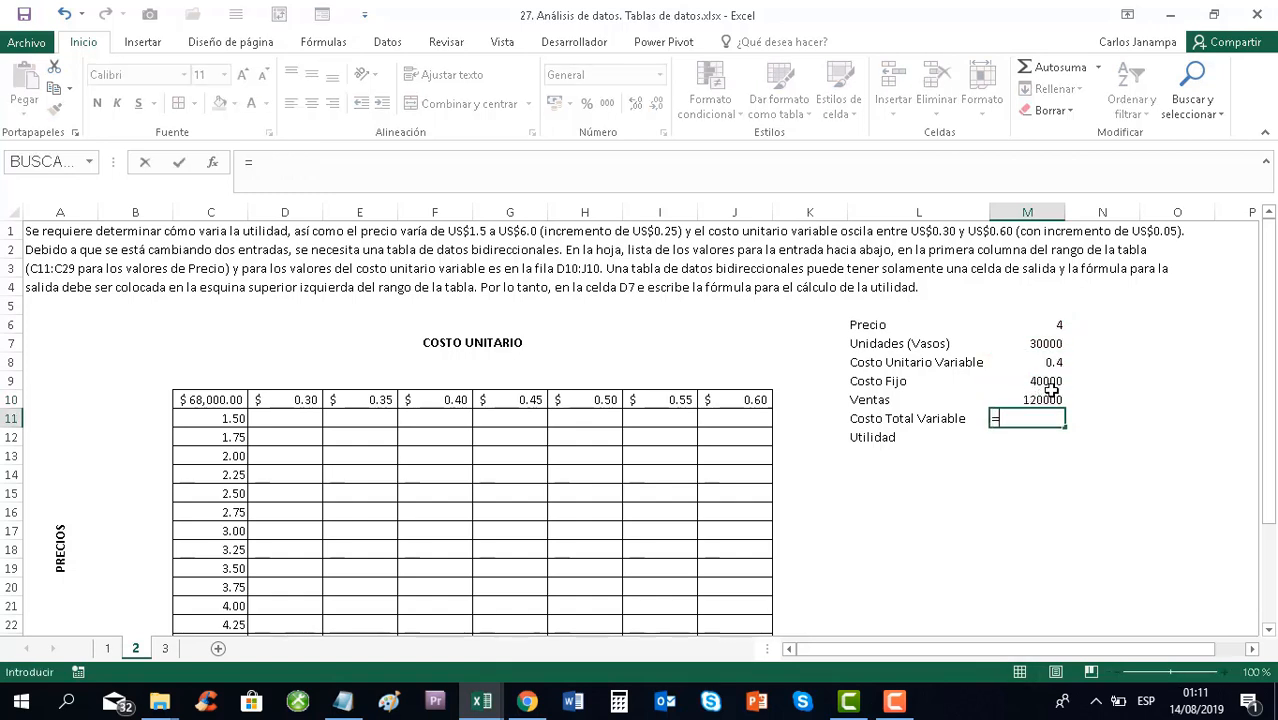
{"action": "left_click", "coordinate": [1050, 386]}
{"action": "key", "text": "Up"}
{"action": "key", "text": "Up"}
{"action": "type", "text": "*"}
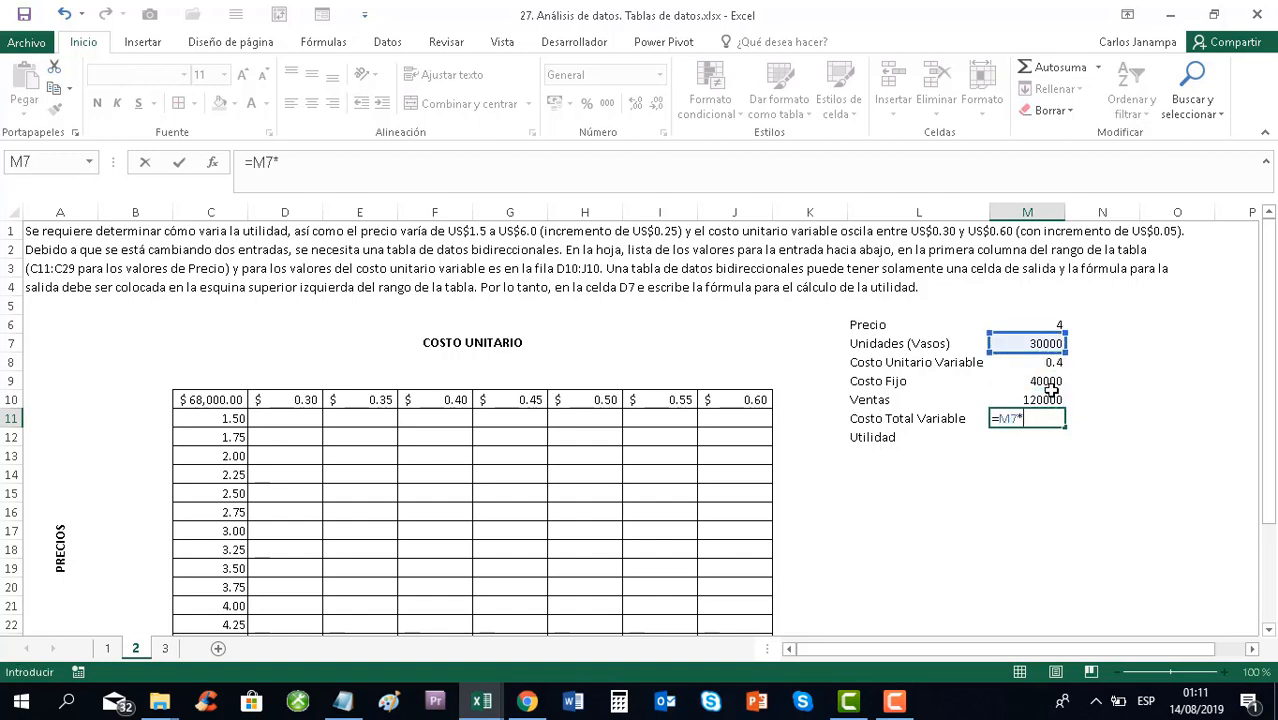
{"action": "key", "text": "Up"}
{"action": "key", "text": "Up"}
{"action": "key", "text": "Up"}
{"action": "key", "text": "Return"}
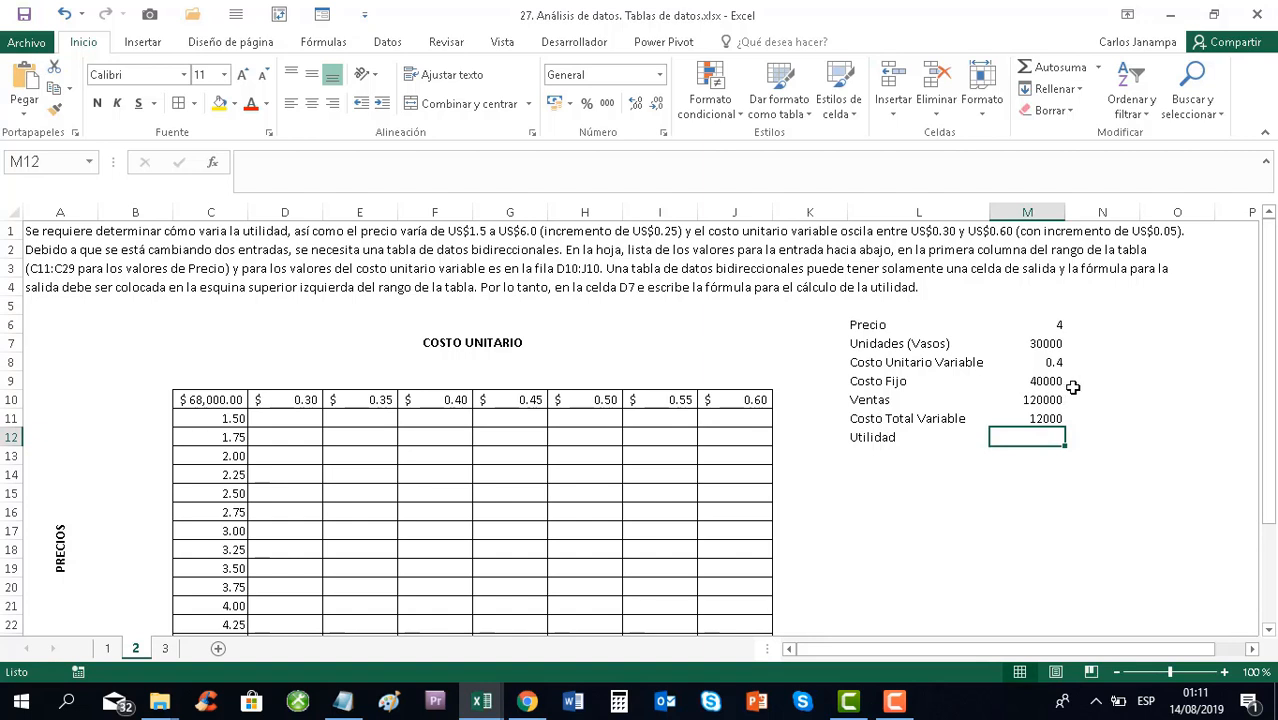
Calculate the profit in M12 as sales minus fixed and total variable costs with the formula =M10-M9-M11
{"action": "type", "text": "="}
{"action": "key", "text": "Up"}
{"action": "key", "text": "Up"}
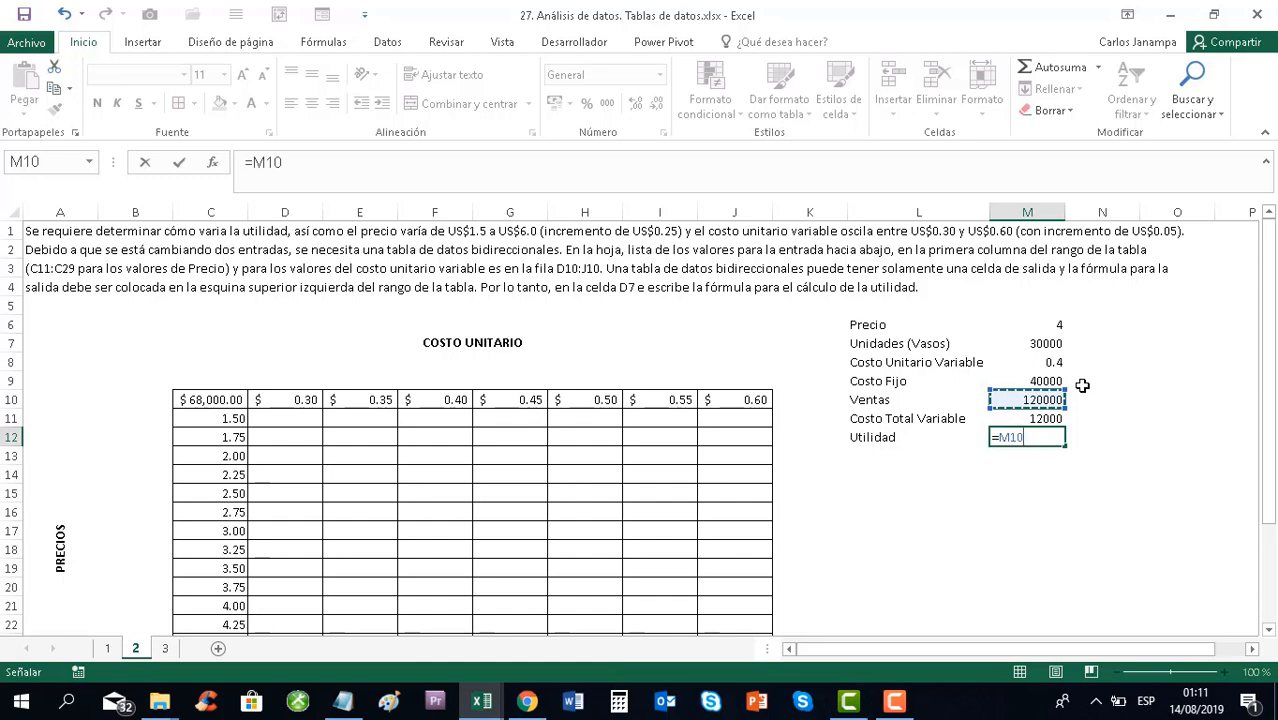
{"action": "type", "text": "-"}
{"action": "key", "text": "Up"}
{"action": "key", "text": "Up"}
{"action": "key", "text": "Up"}
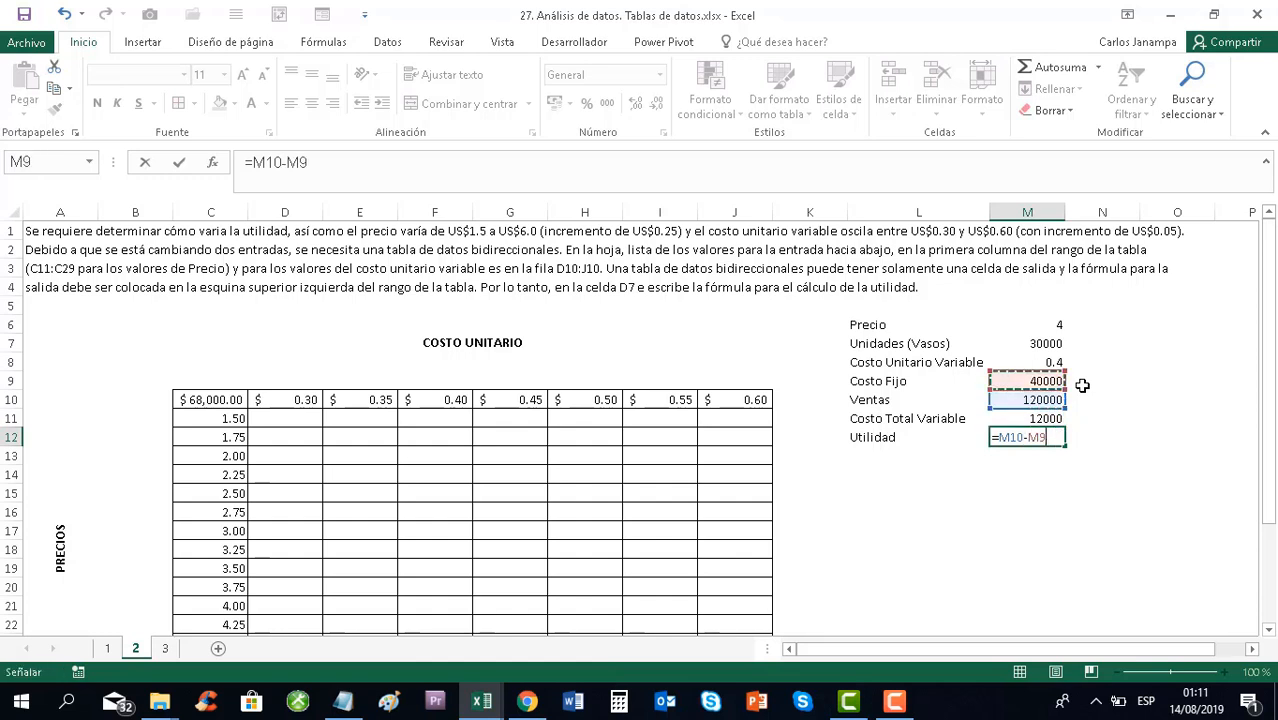
{"action": "type", "text": "-"}
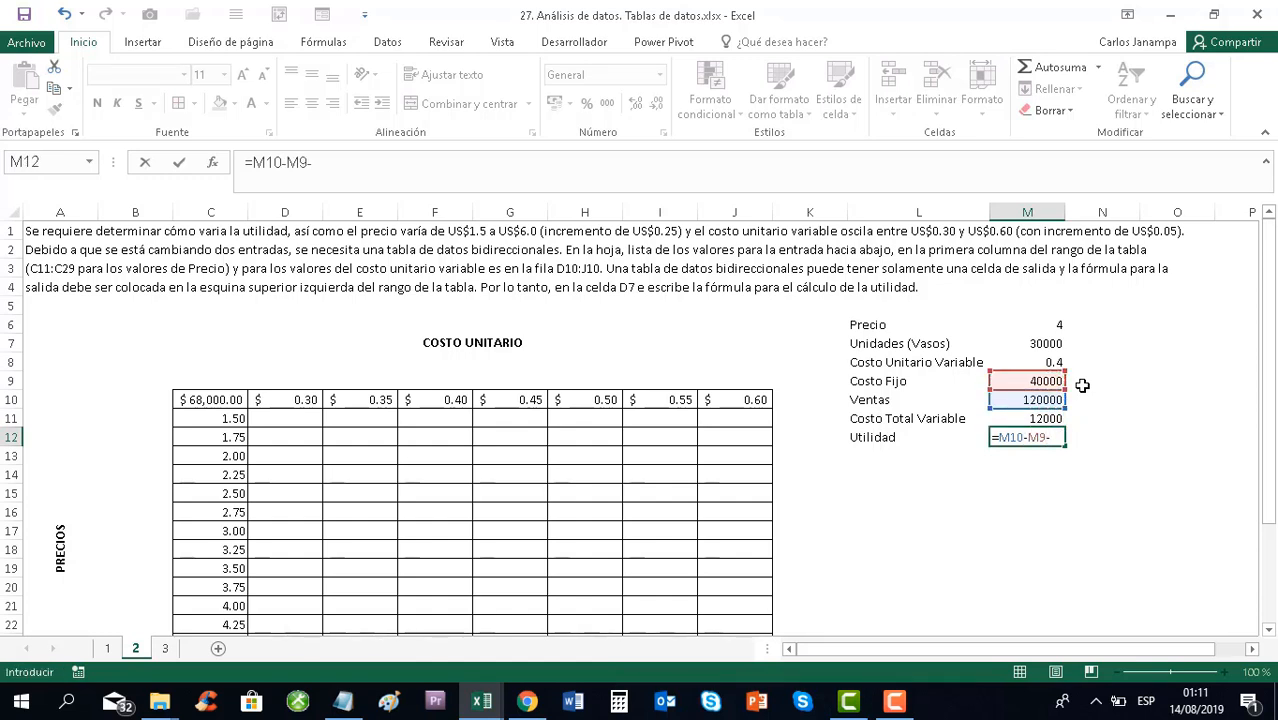
{"action": "key", "text": "Up"}
{"action": "key", "text": "Up"}
{"action": "key", "text": "Down"}
{"action": "key", "text": "Down"}
{"action": "key", "text": "Down"}
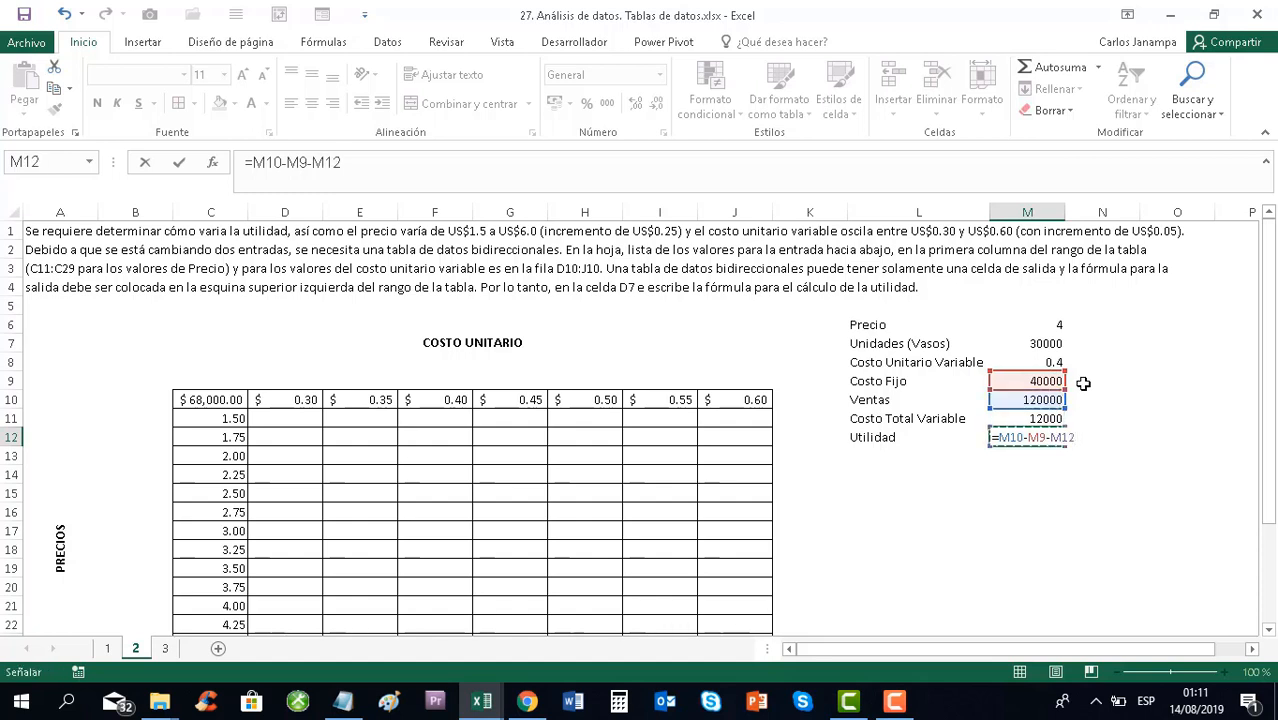
{"action": "key", "text": "Up"}
{"action": "key", "text": "Up"}
{"action": "key", "text": "Up"}
{"action": "key", "text": "Up"}
{"action": "key", "text": "Return"}
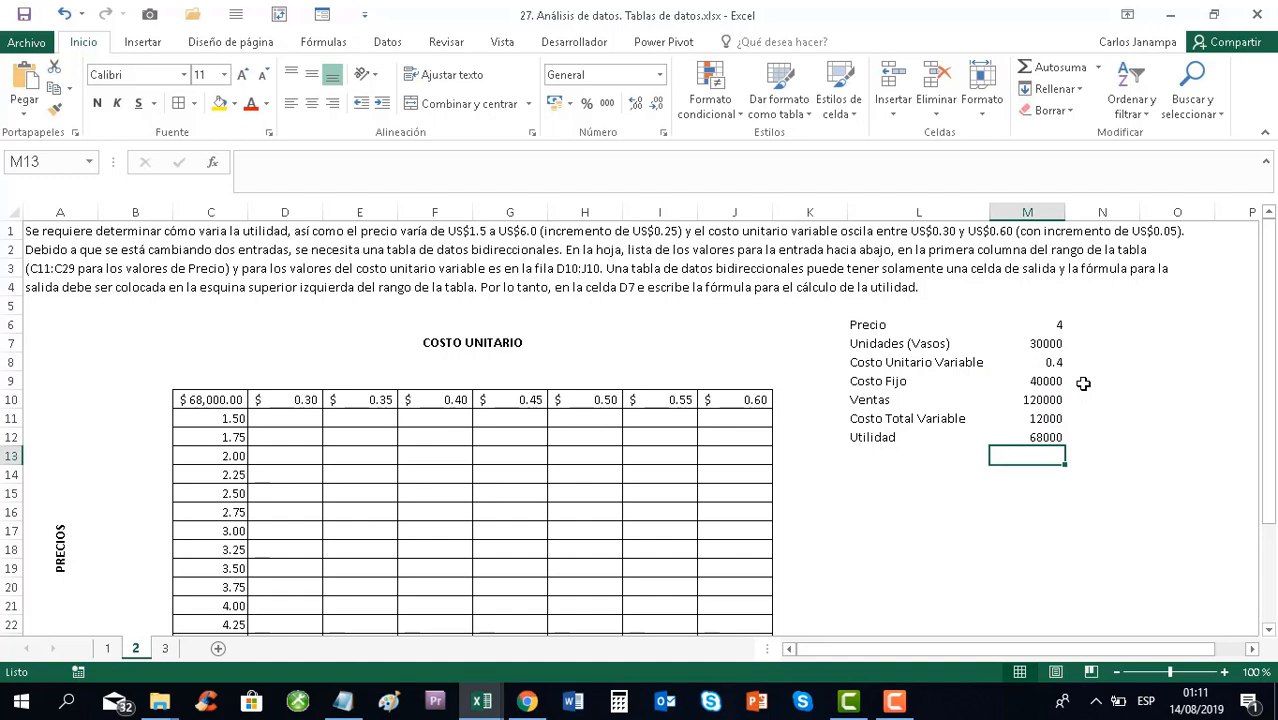
{"action": "key", "text": "Up"}
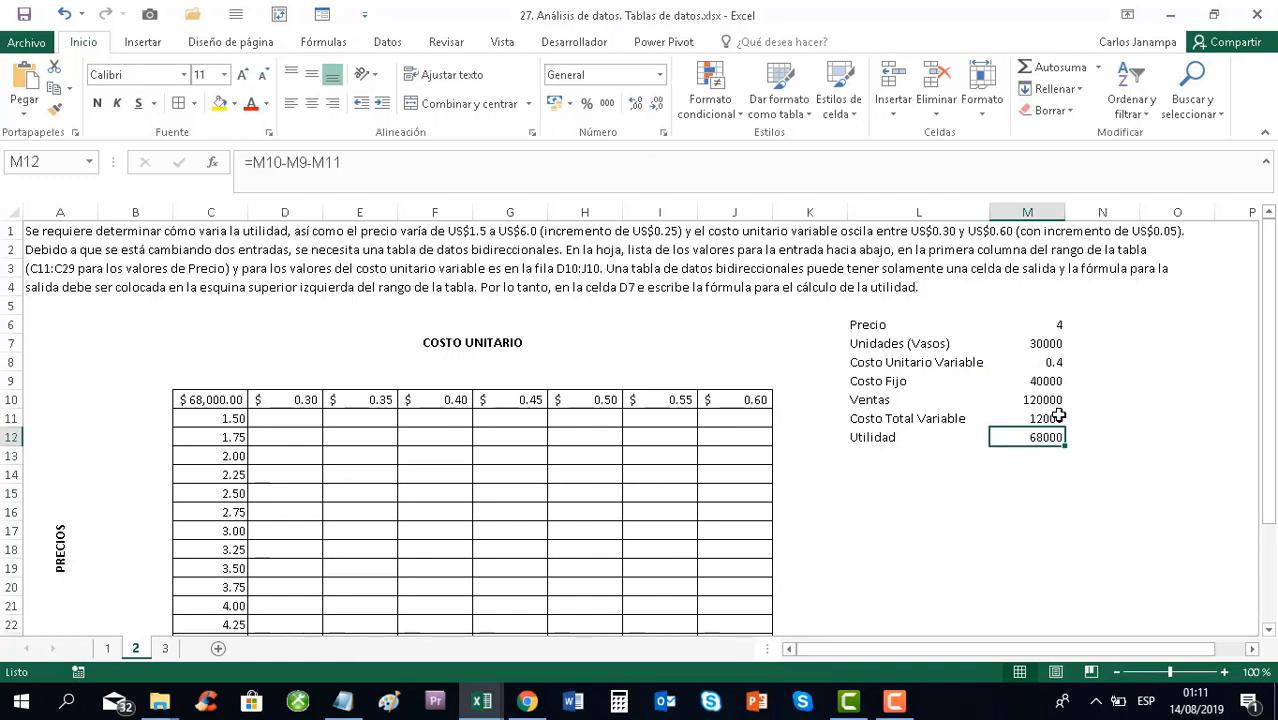
Format M6 and M8:M12 as accounting with the $ Inglés (Estados Unidos) symbol and two decimals
{"action": "left_click", "coordinate": [1040, 326]}
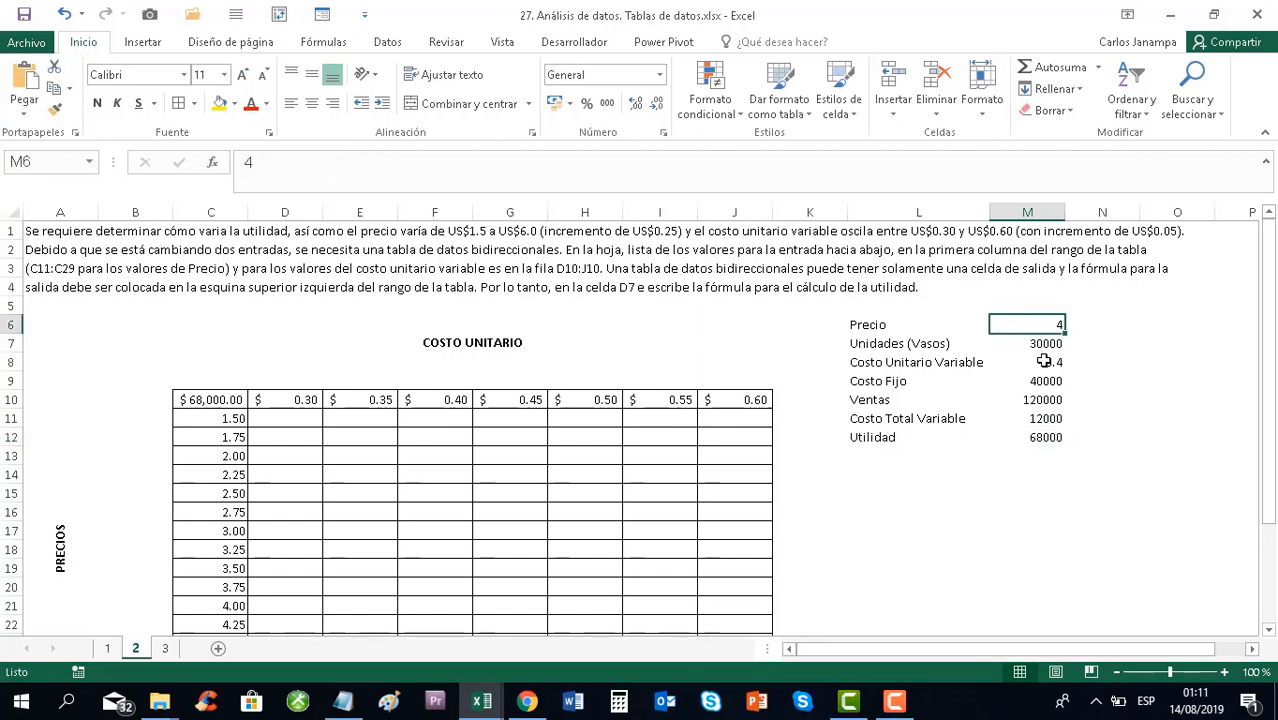
{"action": "left_click_drag", "start_coordinate": [1043, 362], "coordinate": [1043, 438]}
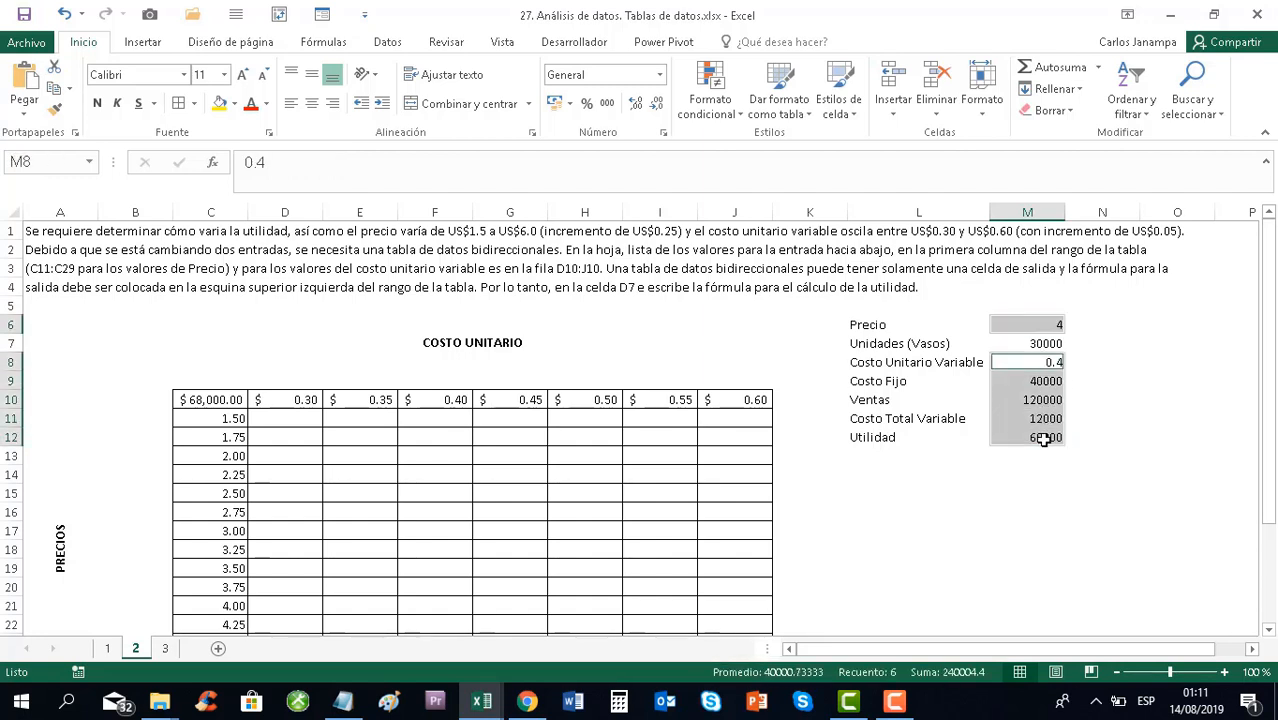
{"action": "key", "text": "ctrl+1"}
{"action": "left_click", "coordinate": [720, 208]}
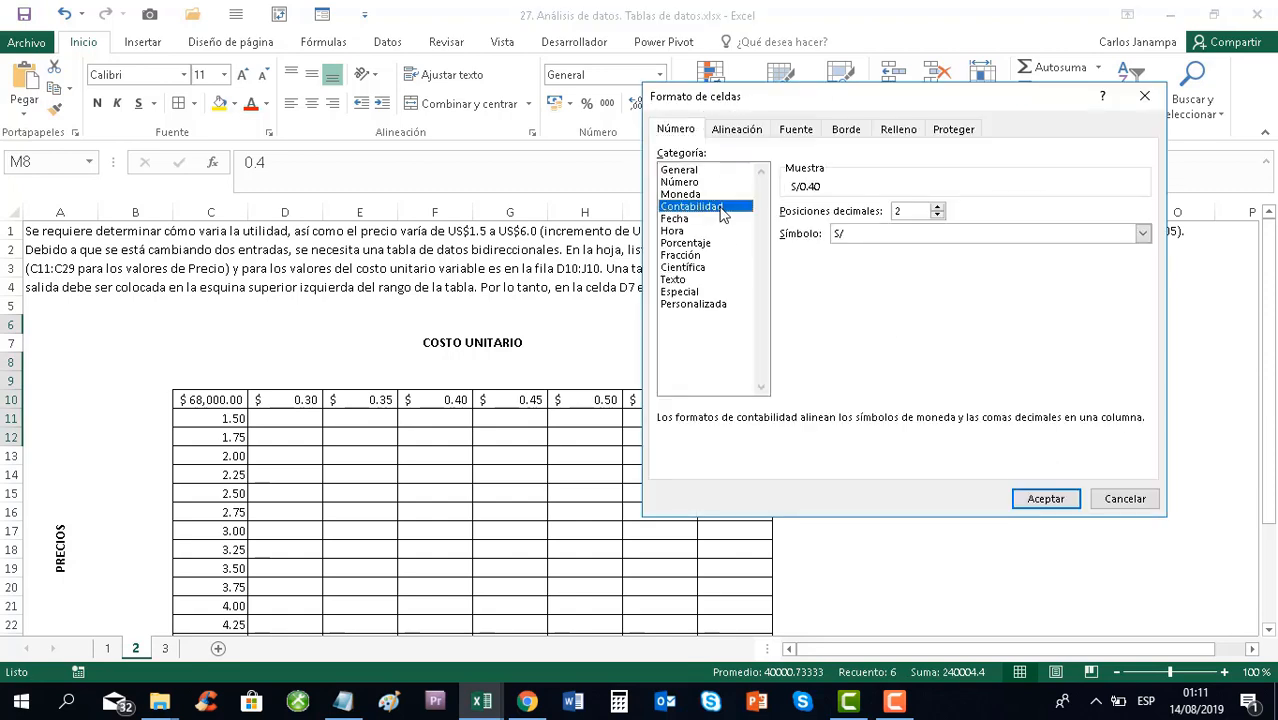
{"action": "left_click", "coordinate": [863, 240]}
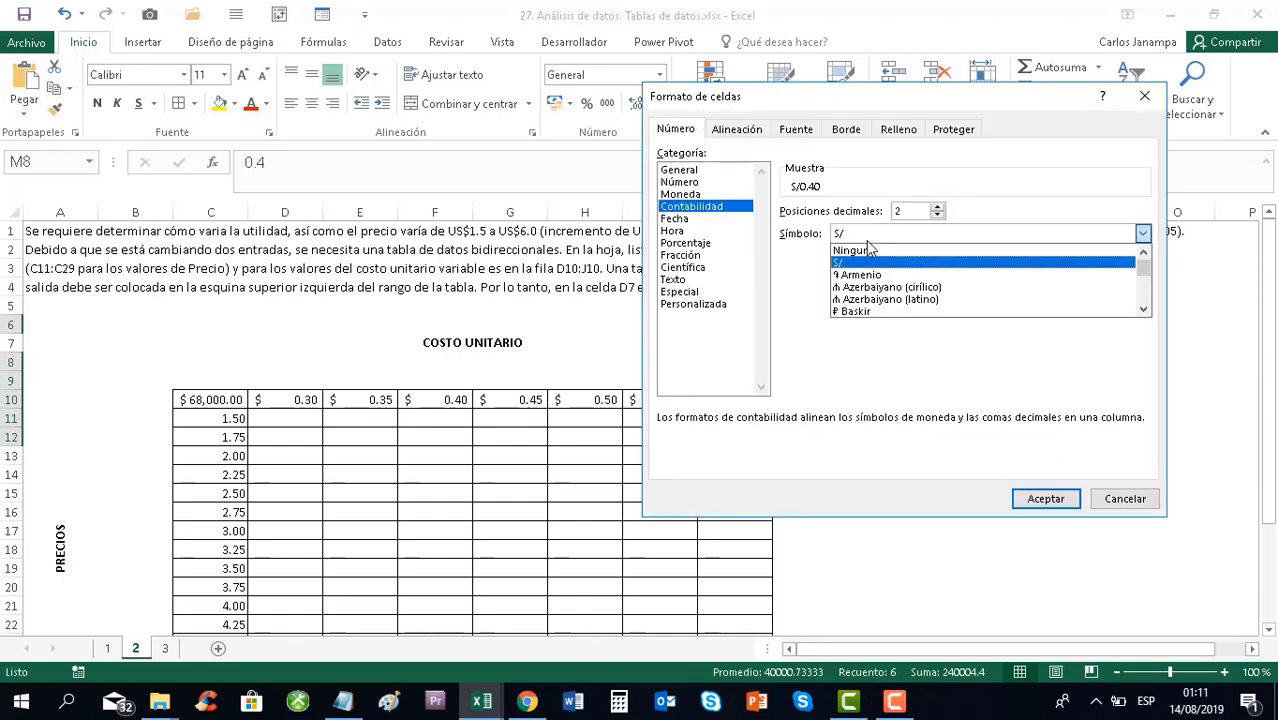
{"action": "left_click", "coordinate": [1143, 309]}
{"action": "left_click_drag", "start_coordinate": [1149, 311], "coordinate": [1149, 311]}
{"action": "left_click", "coordinate": [966, 287]}
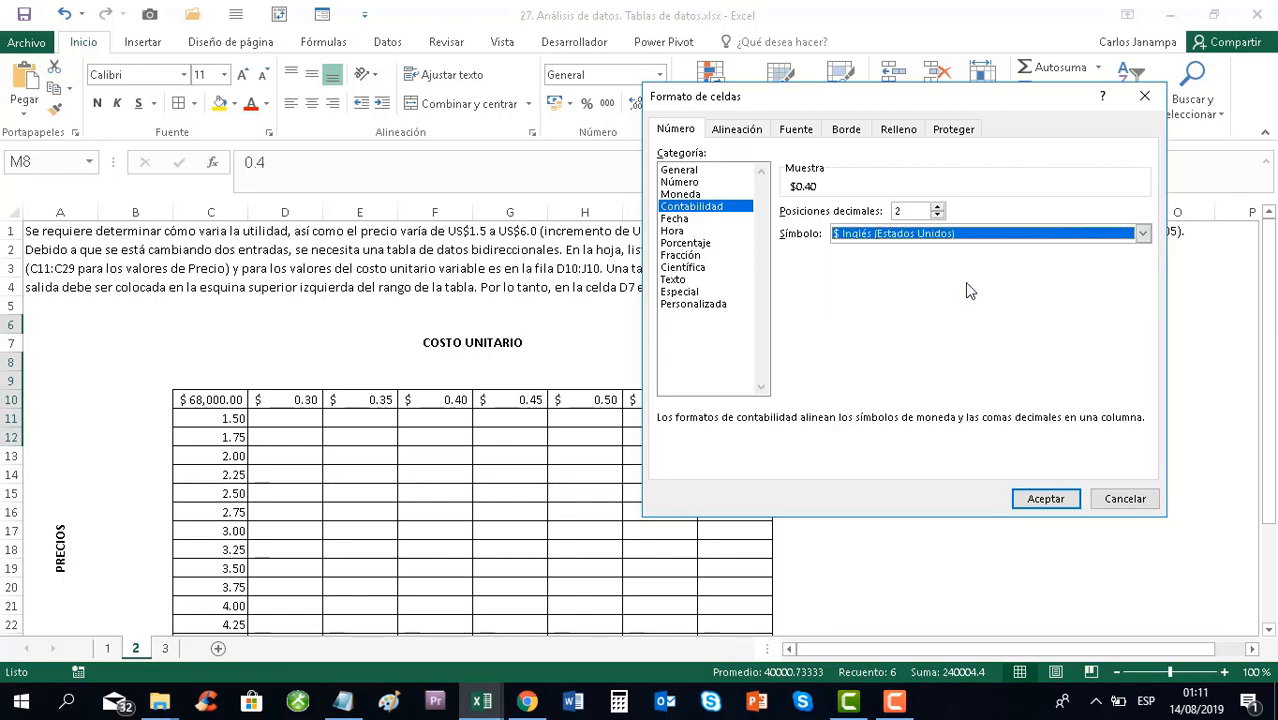
{"action": "left_click", "coordinate": [1045, 498]}
{"action": "left_click_drag", "start_coordinate": [999, 468], "coordinate": [1007, 462]}
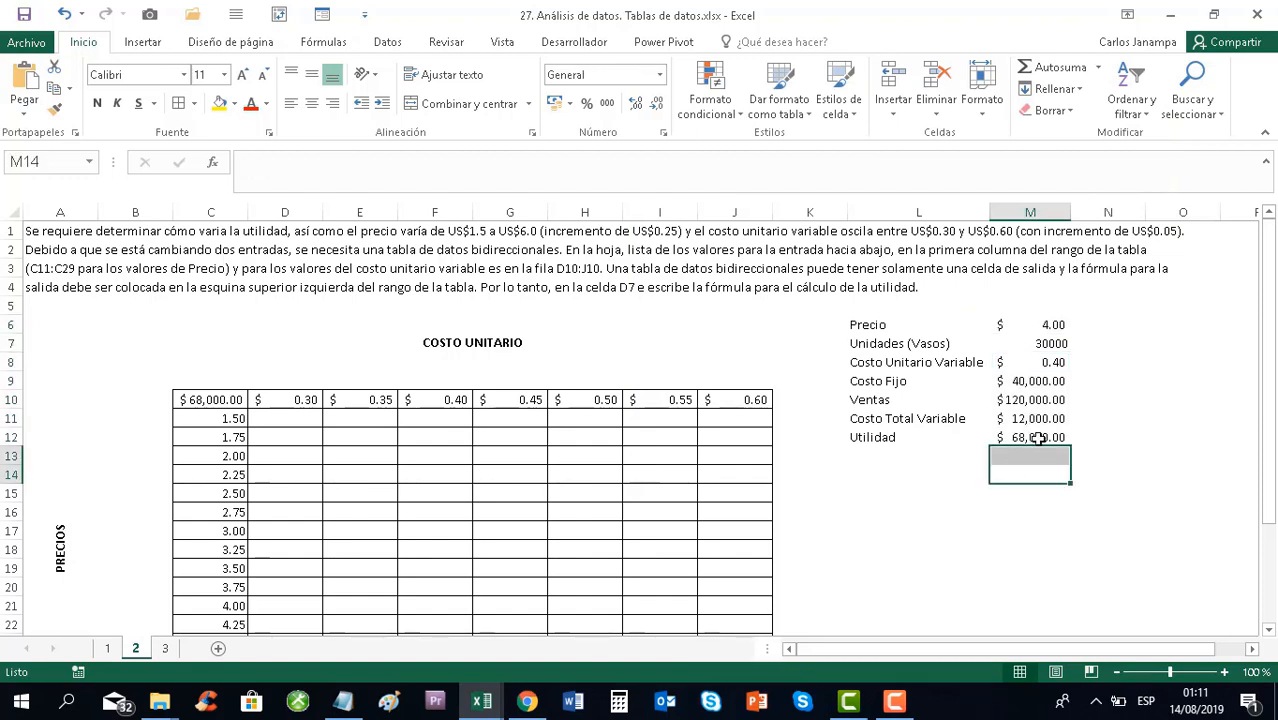
Link the table's corner cell C10 to the profit result with the formula =M12
{"action": "left_click", "coordinate": [1043, 350]}
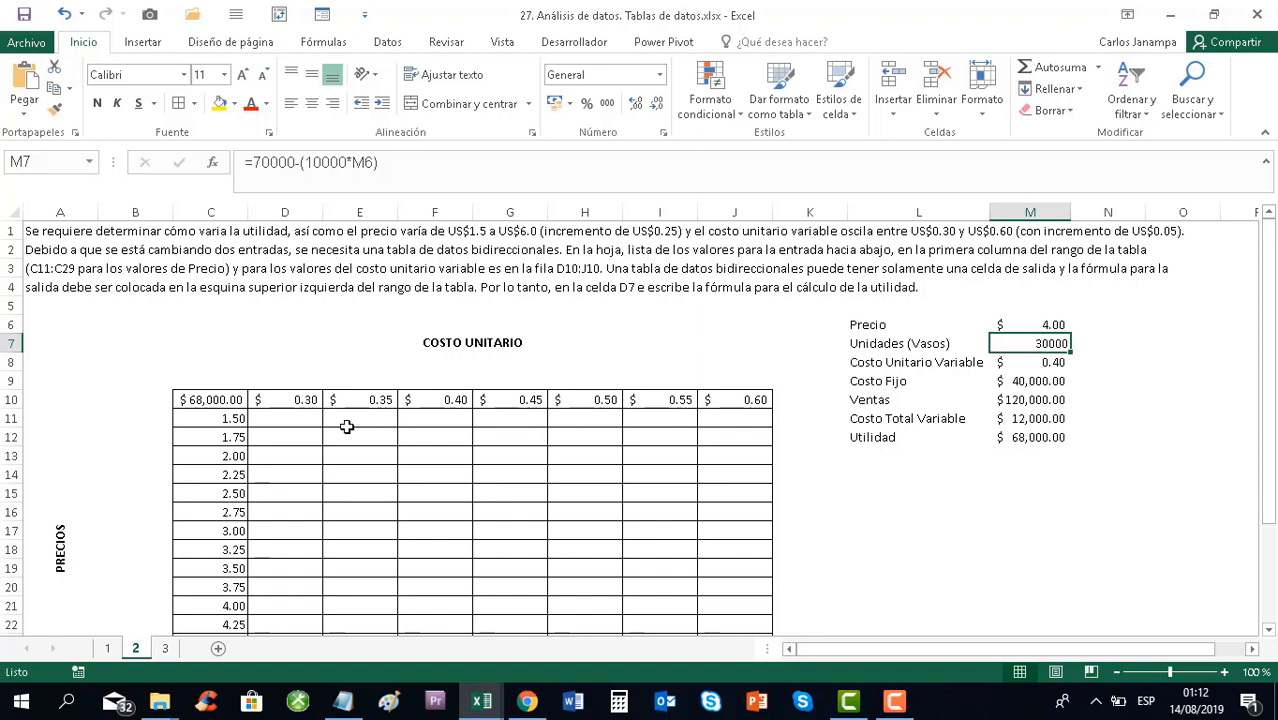
{"action": "left_click", "coordinate": [196, 399]}
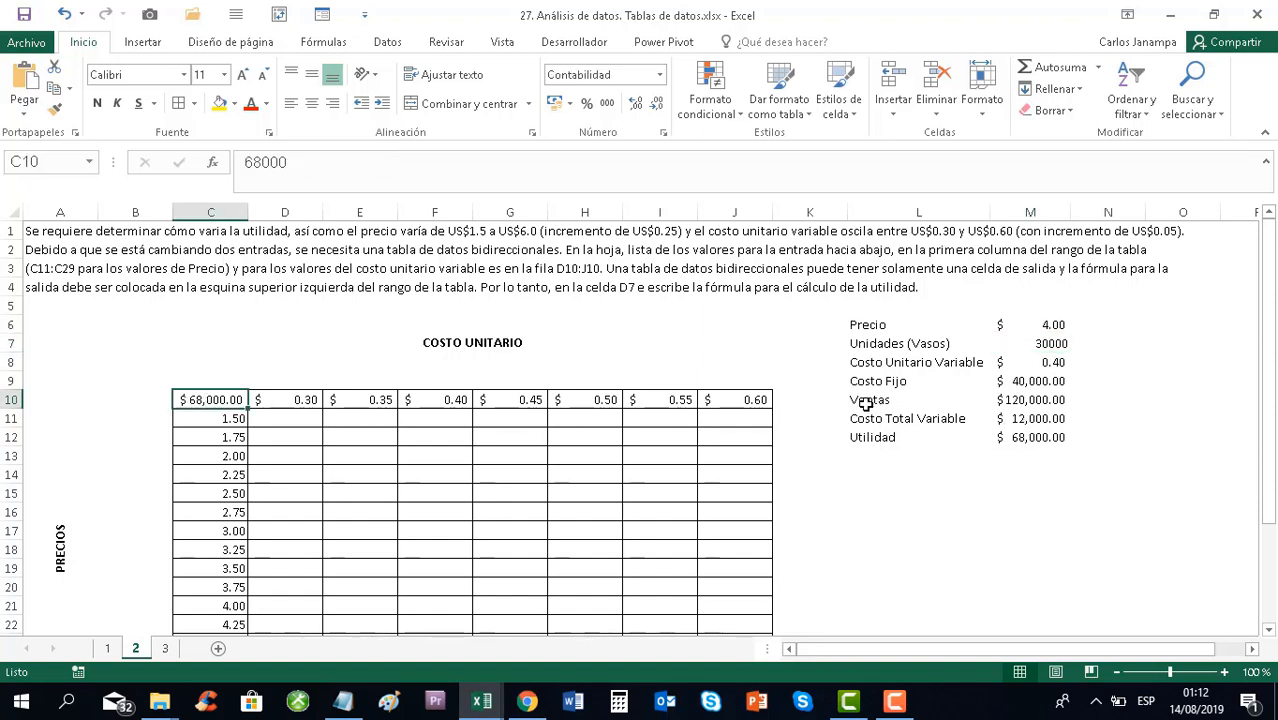
{"action": "type", "text": "="}
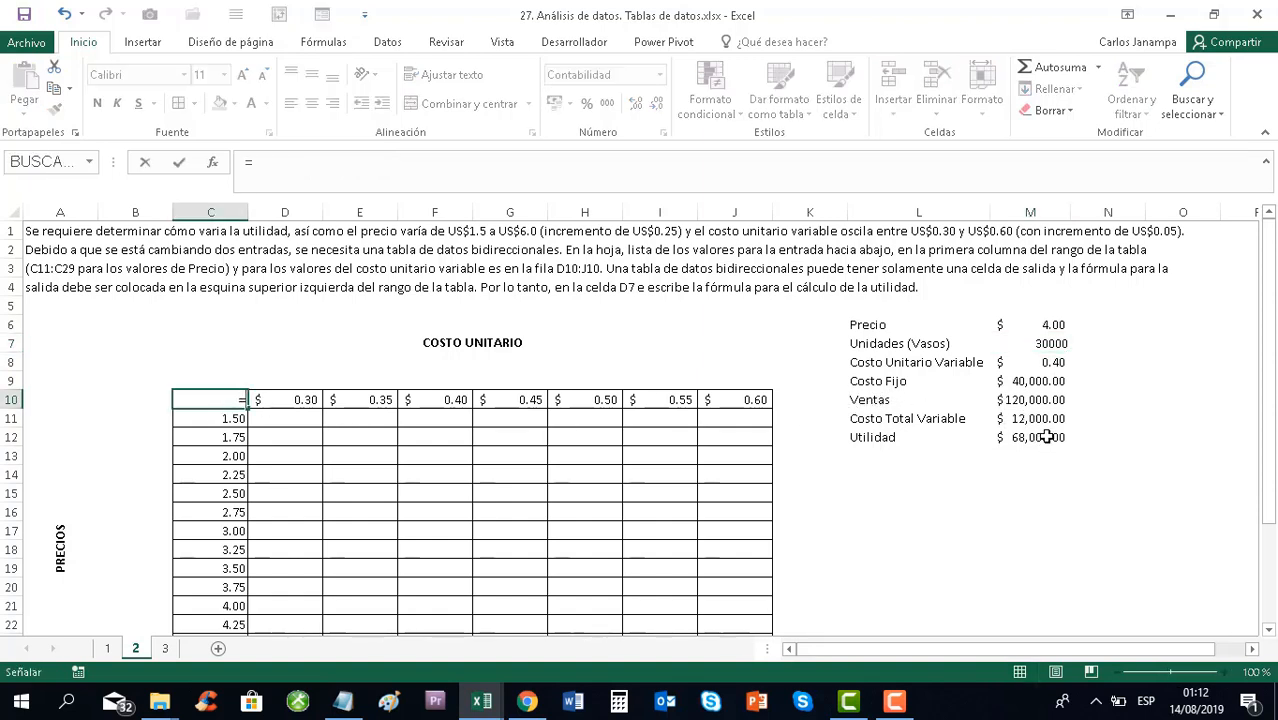
{"action": "left_click", "coordinate": [1035, 437]}
{"action": "key", "text": "Return"}
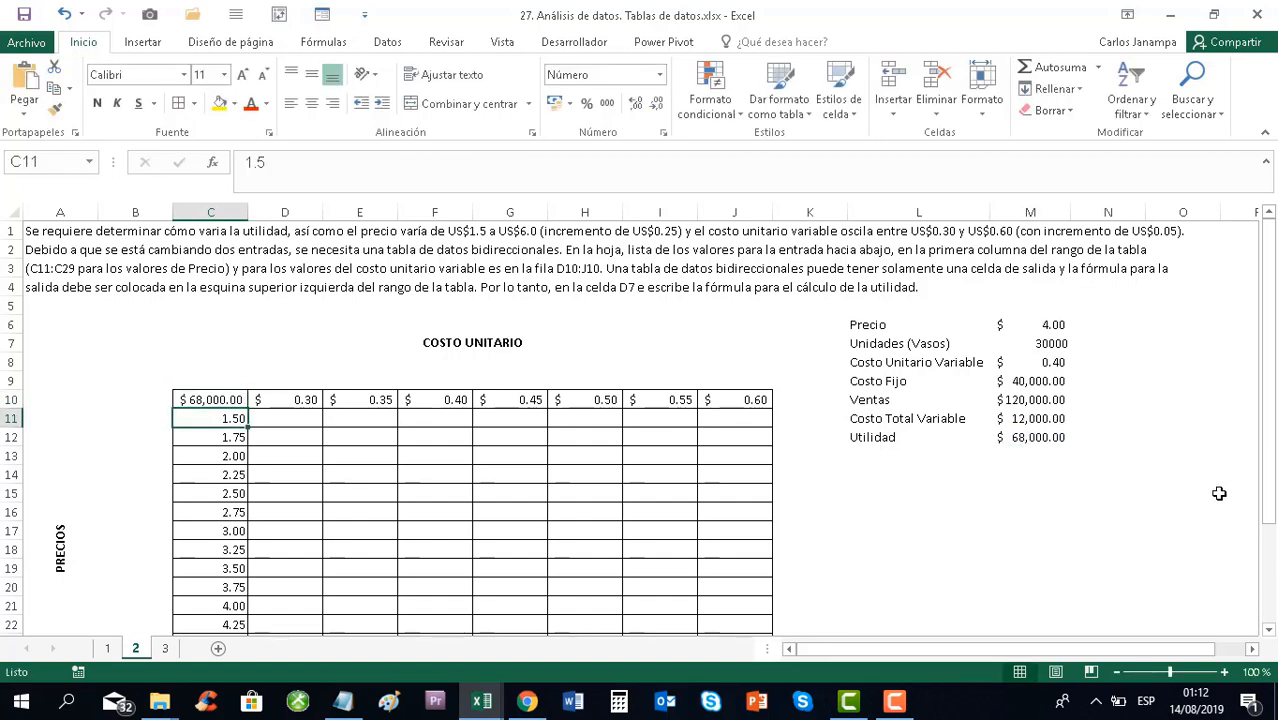
Create a what-if data table over C10:J29 with M8 as the row input cell and M6 as the column input cell
{"action": "left_click", "coordinate": [290, 421]}
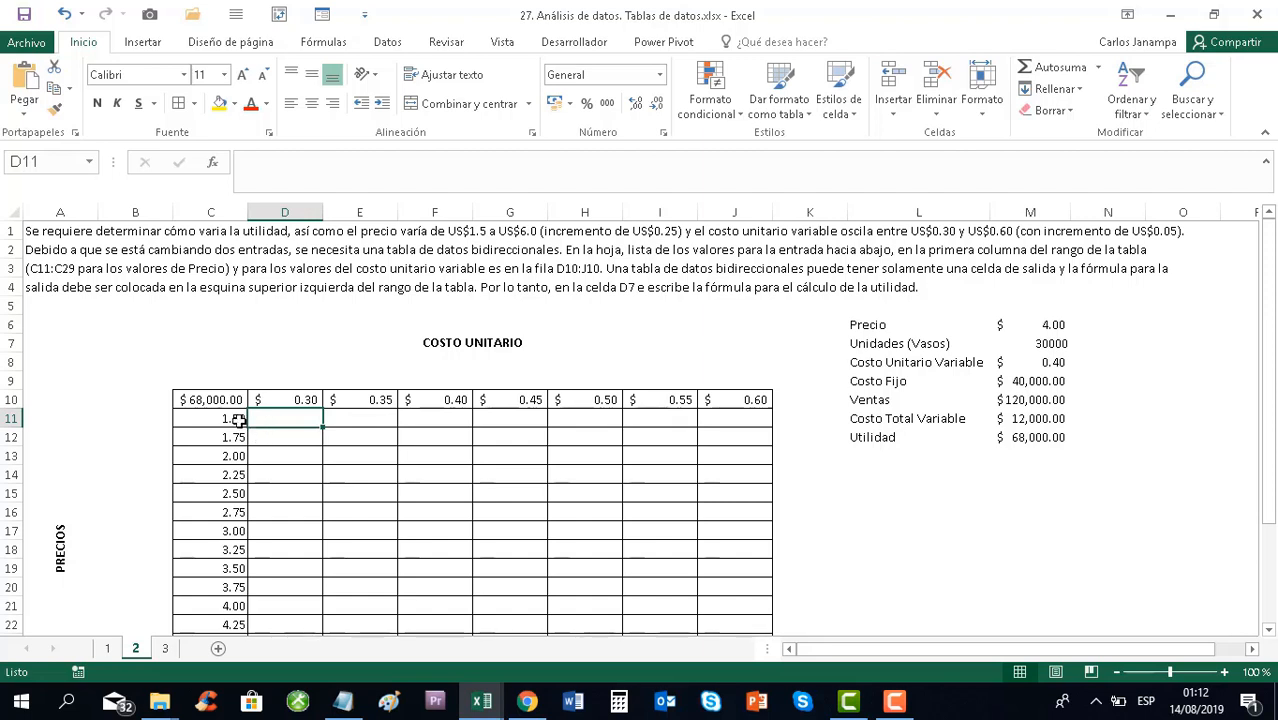
{"action": "left_click", "coordinate": [300, 400]}
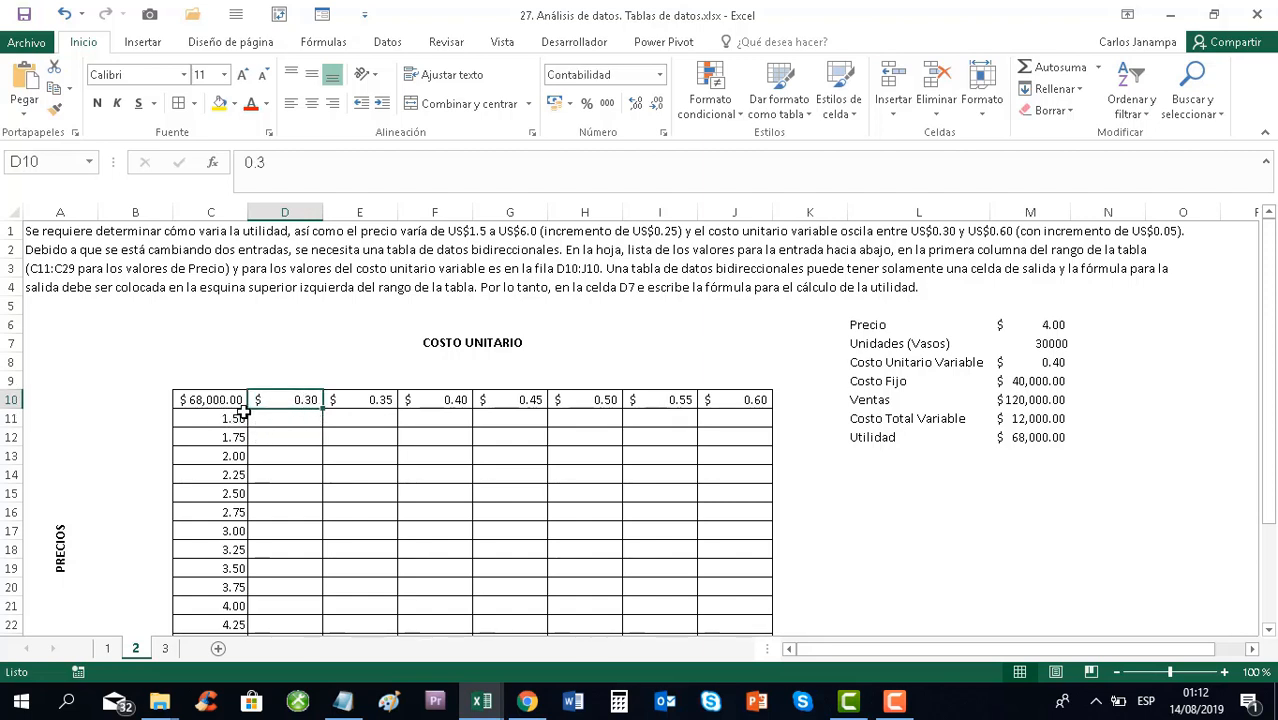
{"action": "left_click_drag", "start_coordinate": [202, 399], "coordinate": [720, 612]}
{"action": "scroll", "coordinate": [790, 420], "scroll_direction": "up", "scroll_amount": 3}
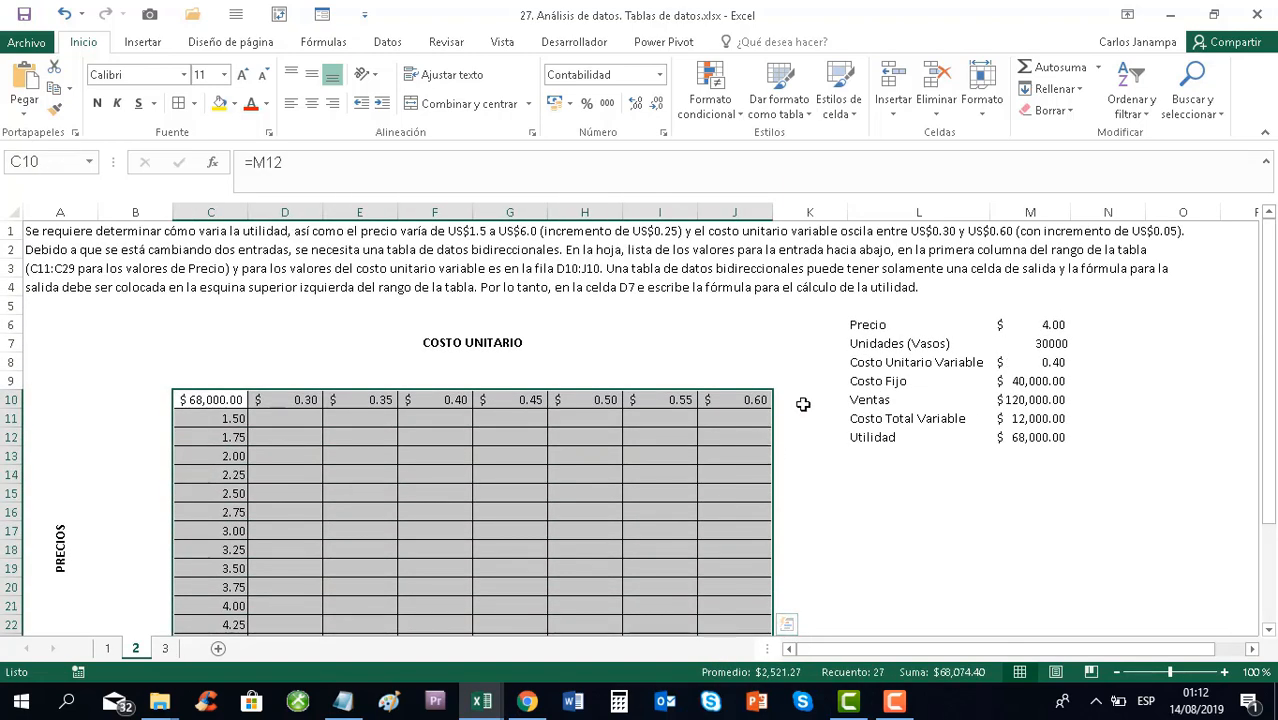
{"action": "left_click", "coordinate": [390, 42]}
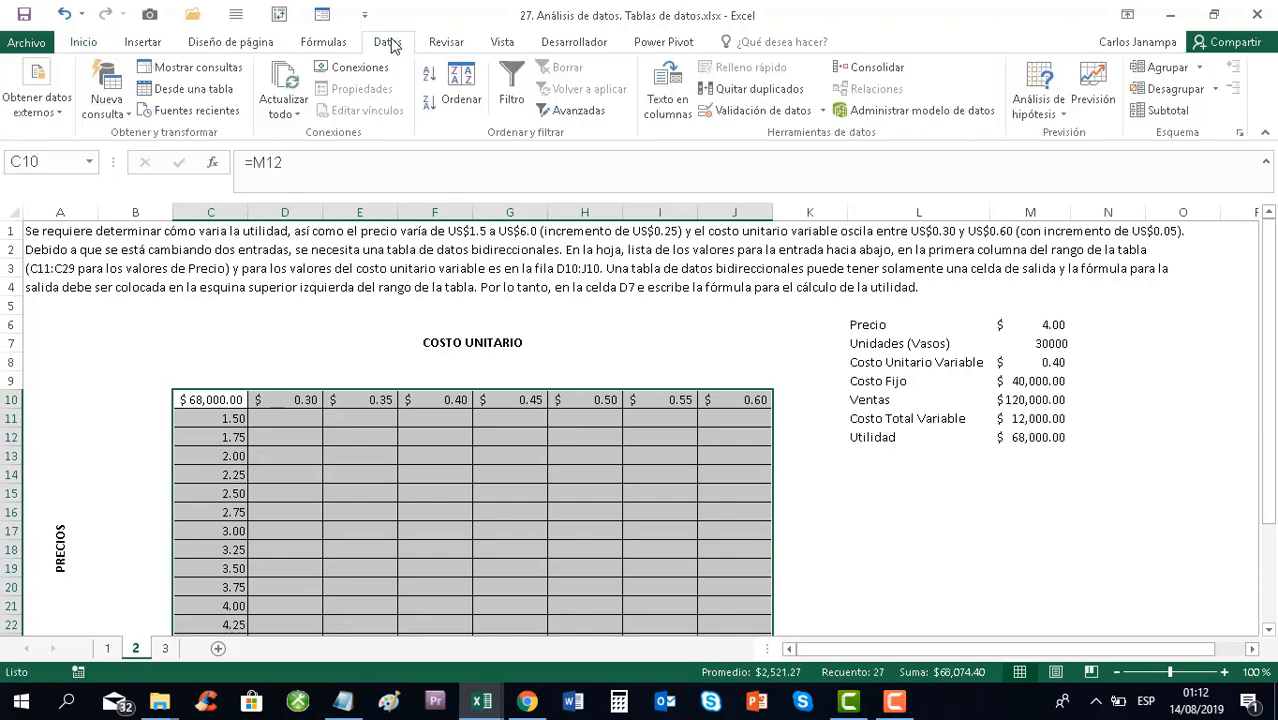
{"action": "left_click", "coordinate": [1050, 116]}
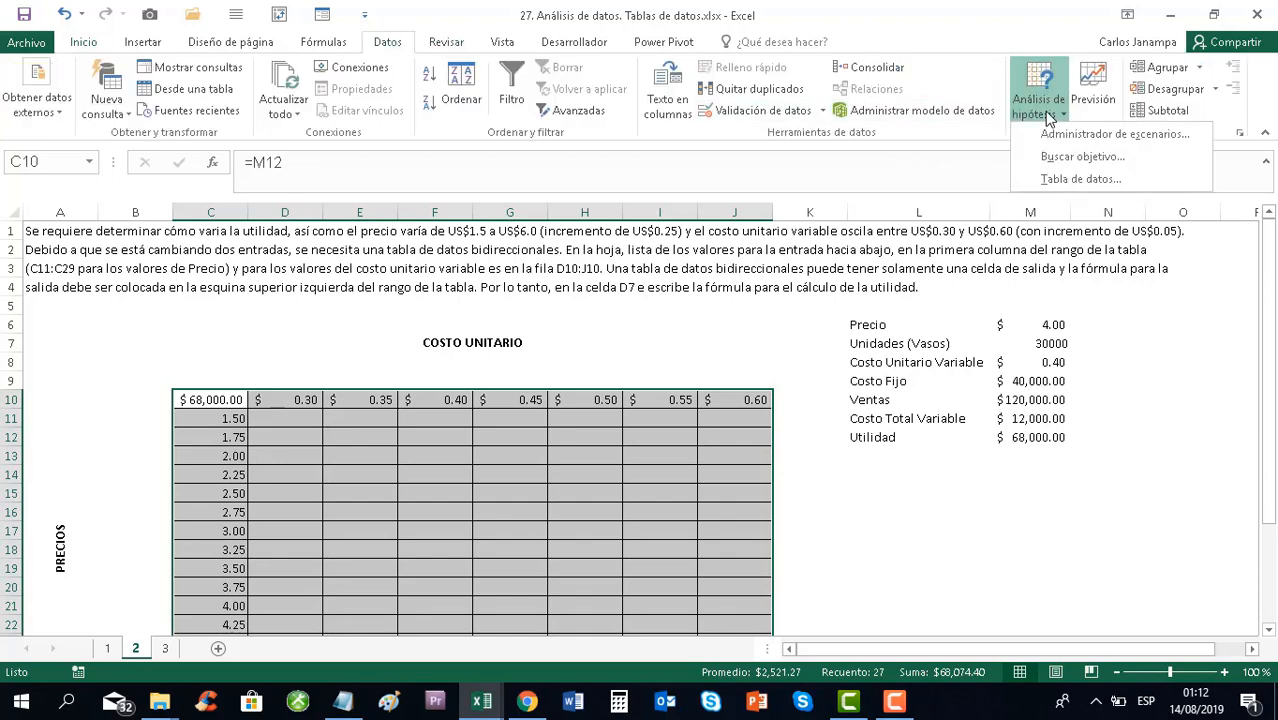
{"action": "left_click", "coordinate": [1058, 181]}
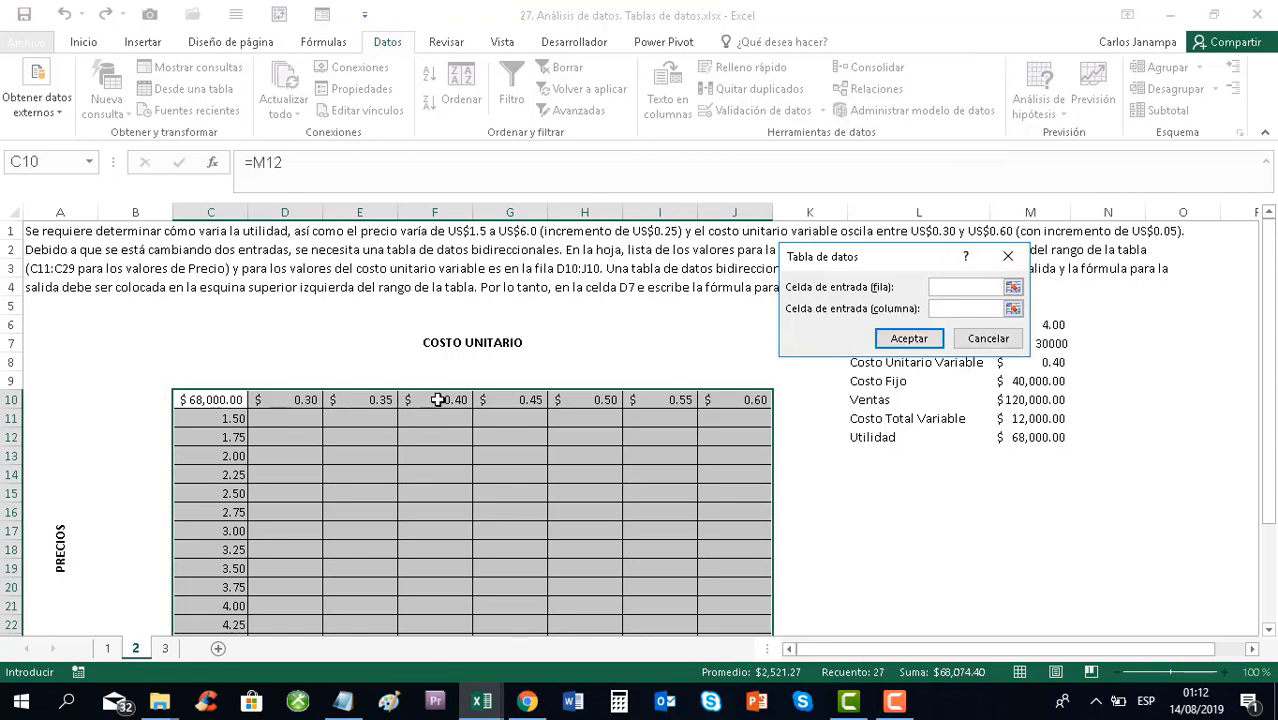
{"action": "left_click_drag", "start_coordinate": [892, 259], "coordinate": [604, 232]}
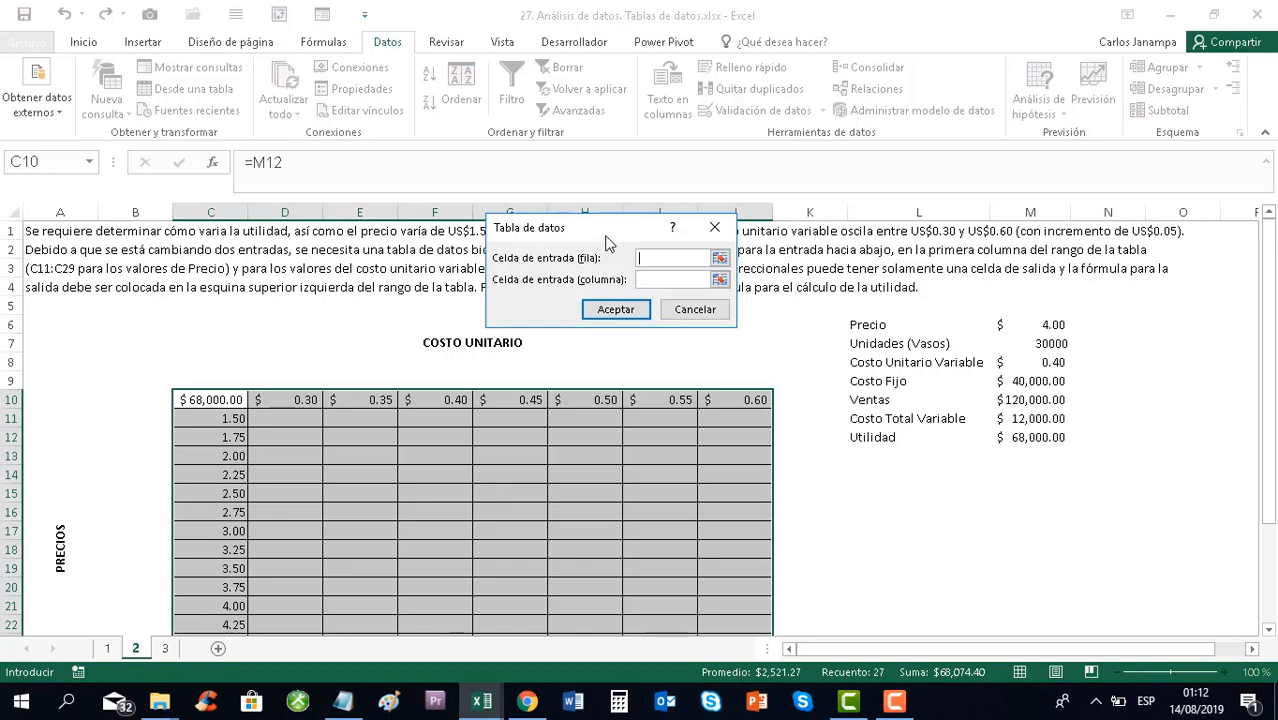
{"action": "left_click", "coordinate": [1052, 367]}
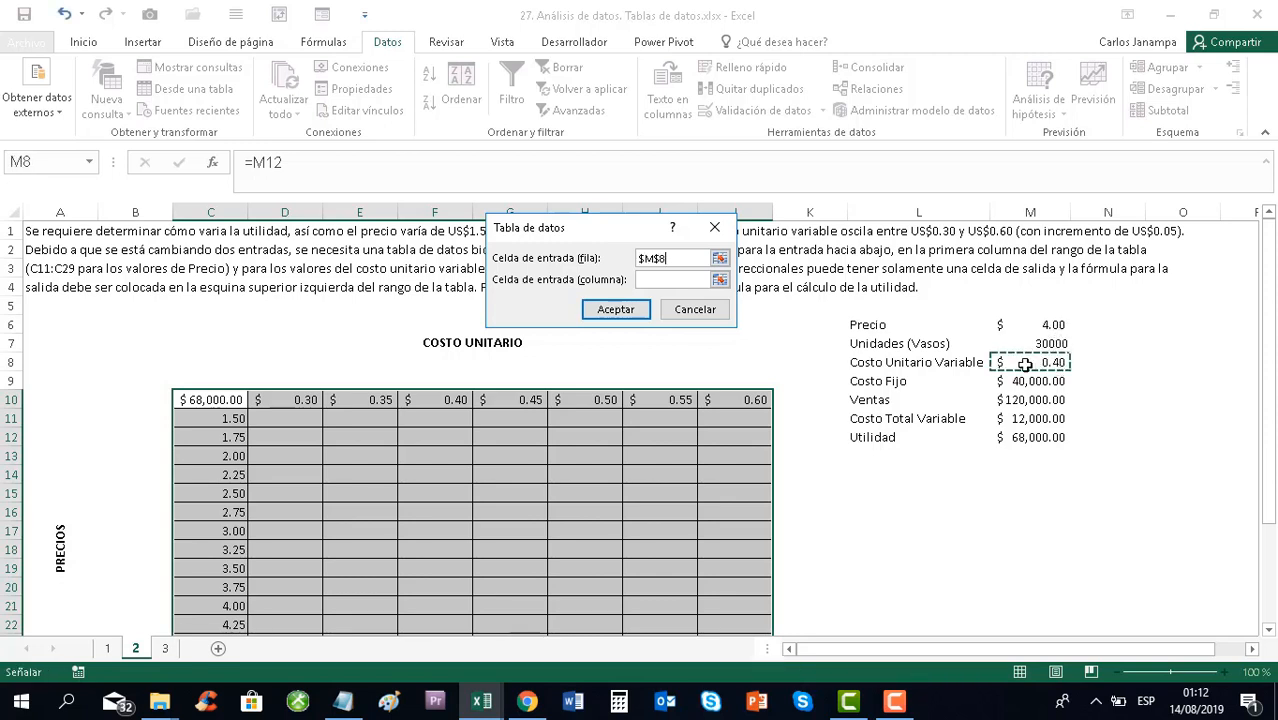
{"action": "left_click", "coordinate": [707, 280]}
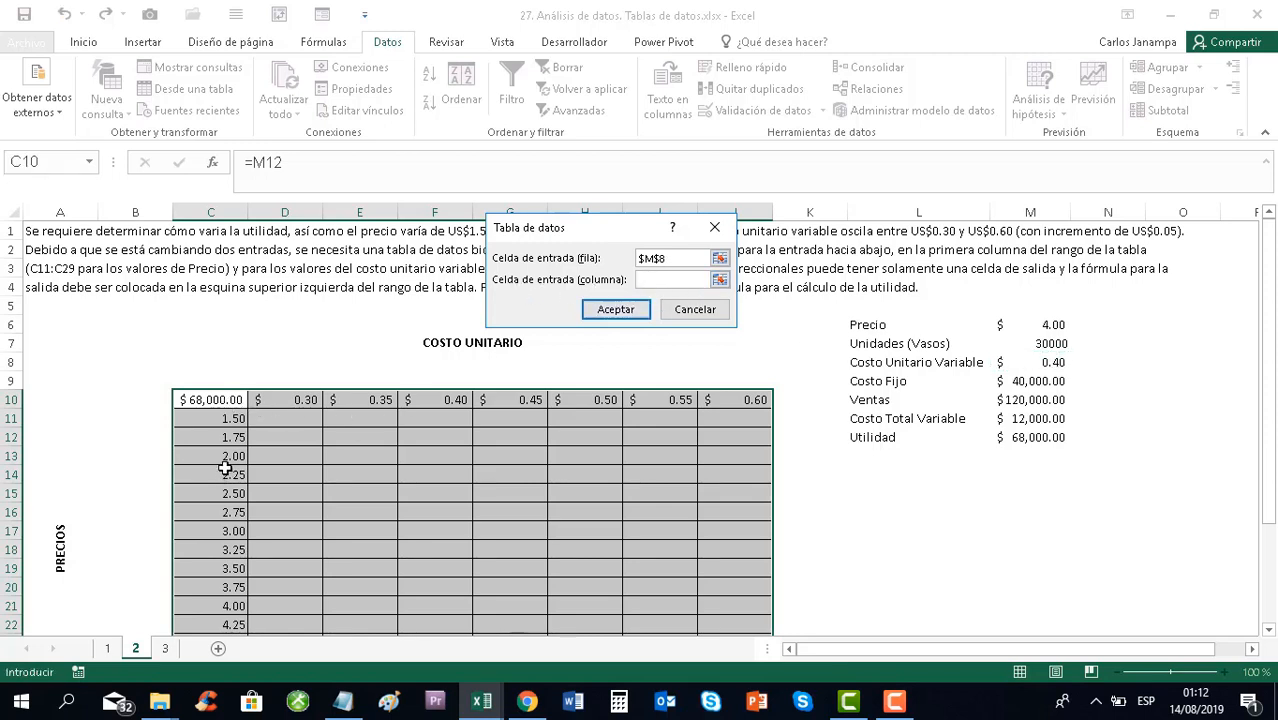
{"action": "left_click", "coordinate": [1042, 324]}
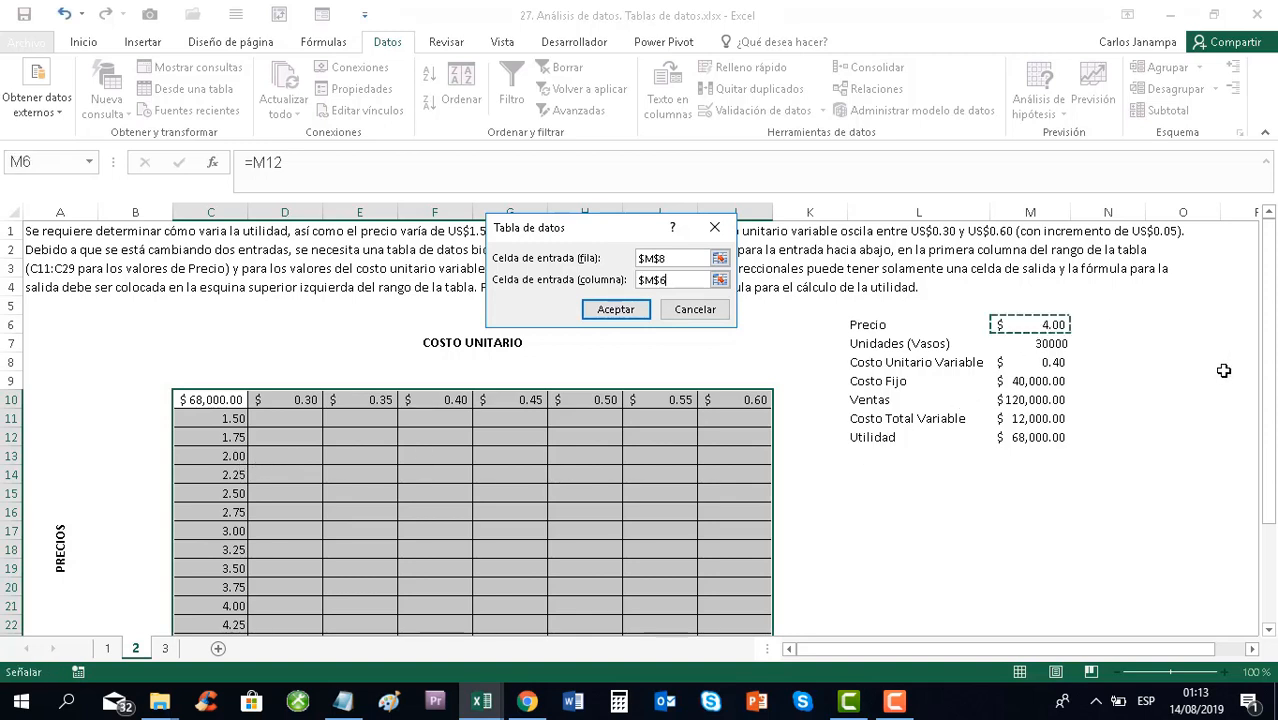
{"action": "left_click", "coordinate": [660, 280]}
{"action": "left_click", "coordinate": [628, 314]}
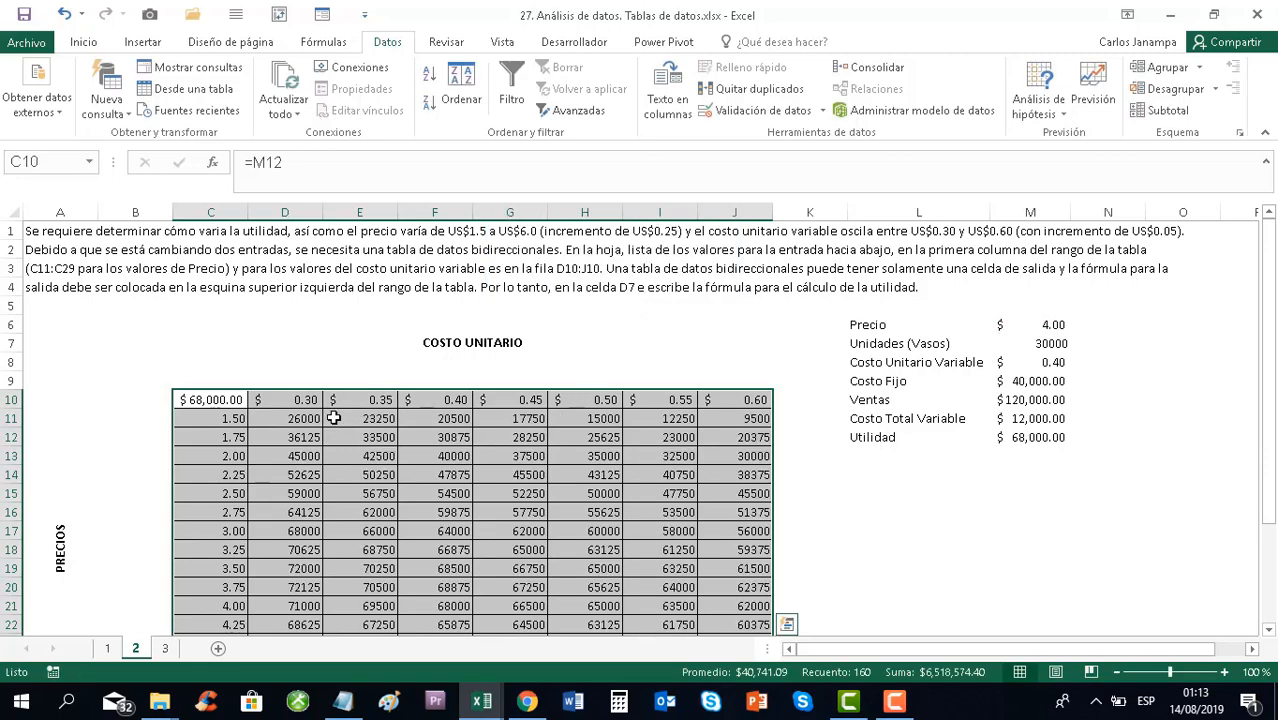
{"action": "left_click", "coordinate": [298, 422]}
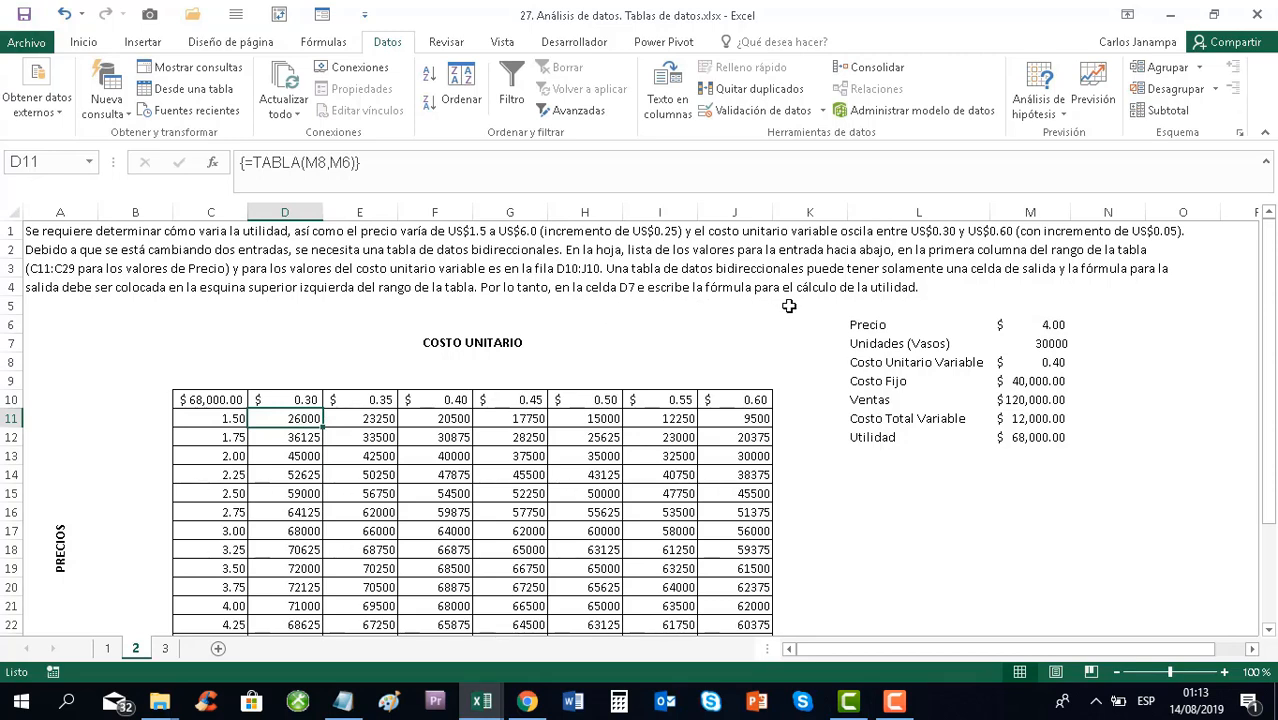
Correct the cell reference in the instruction text in A4 from D7 to M12
{"action": "left_click", "coordinate": [590, 290]}
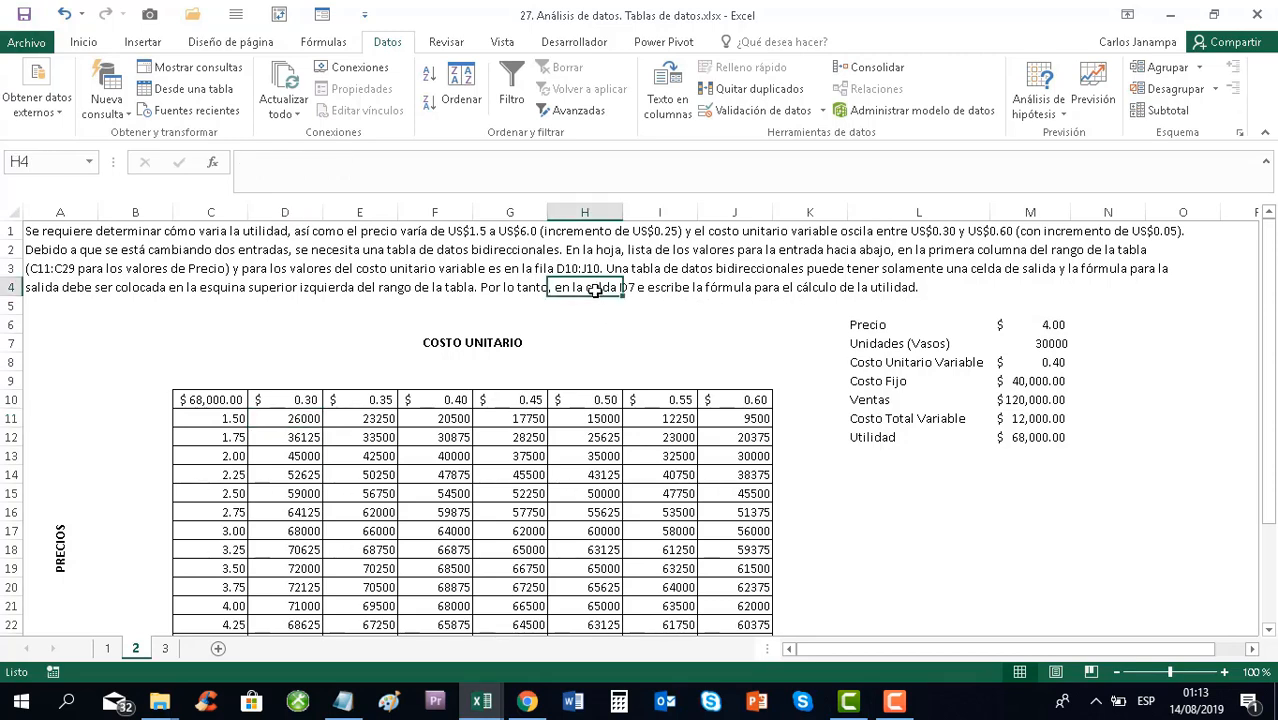
{"action": "left_click", "coordinate": [35, 291]}
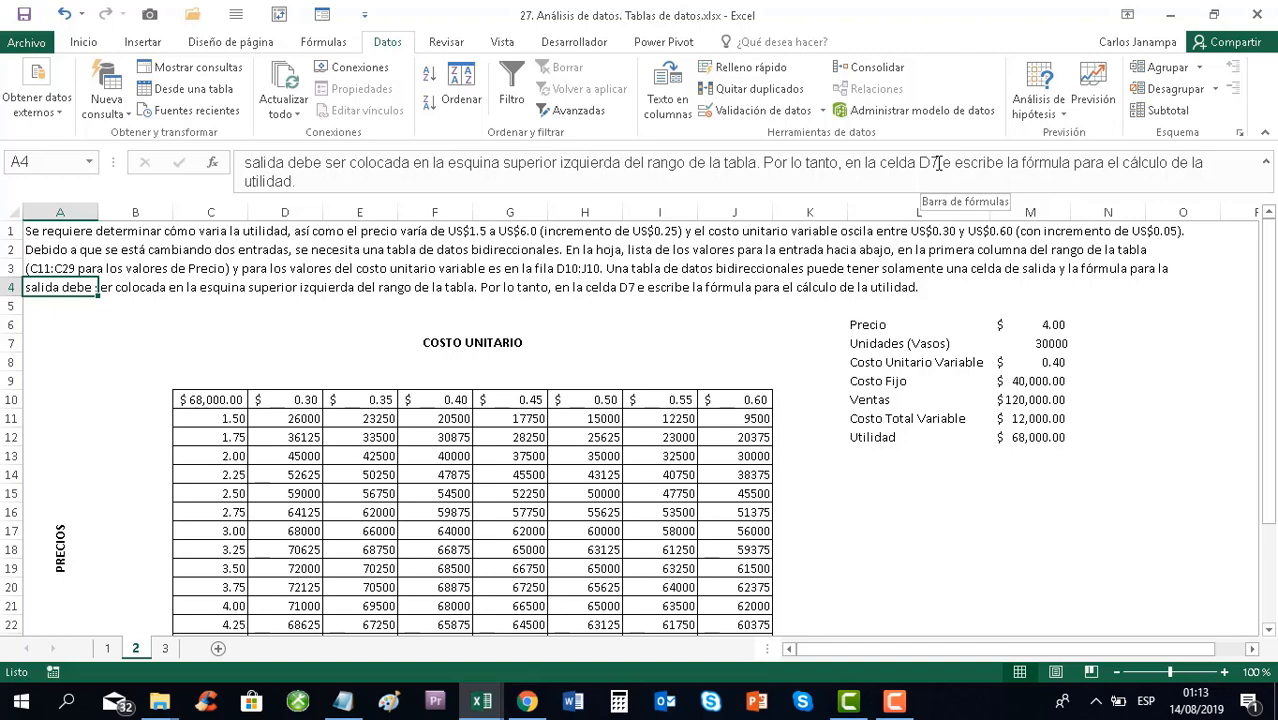
{"action": "left_click", "coordinate": [1020, 436]}
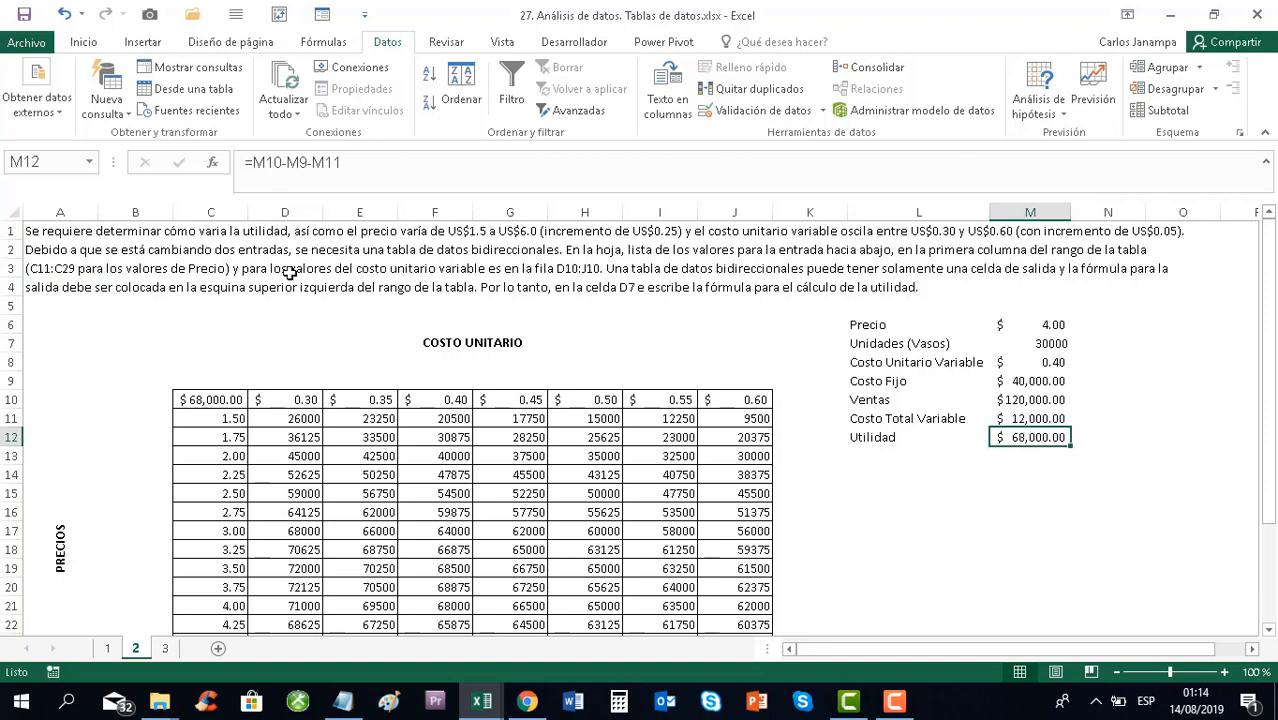
{"action": "left_click", "coordinate": [36, 284]}
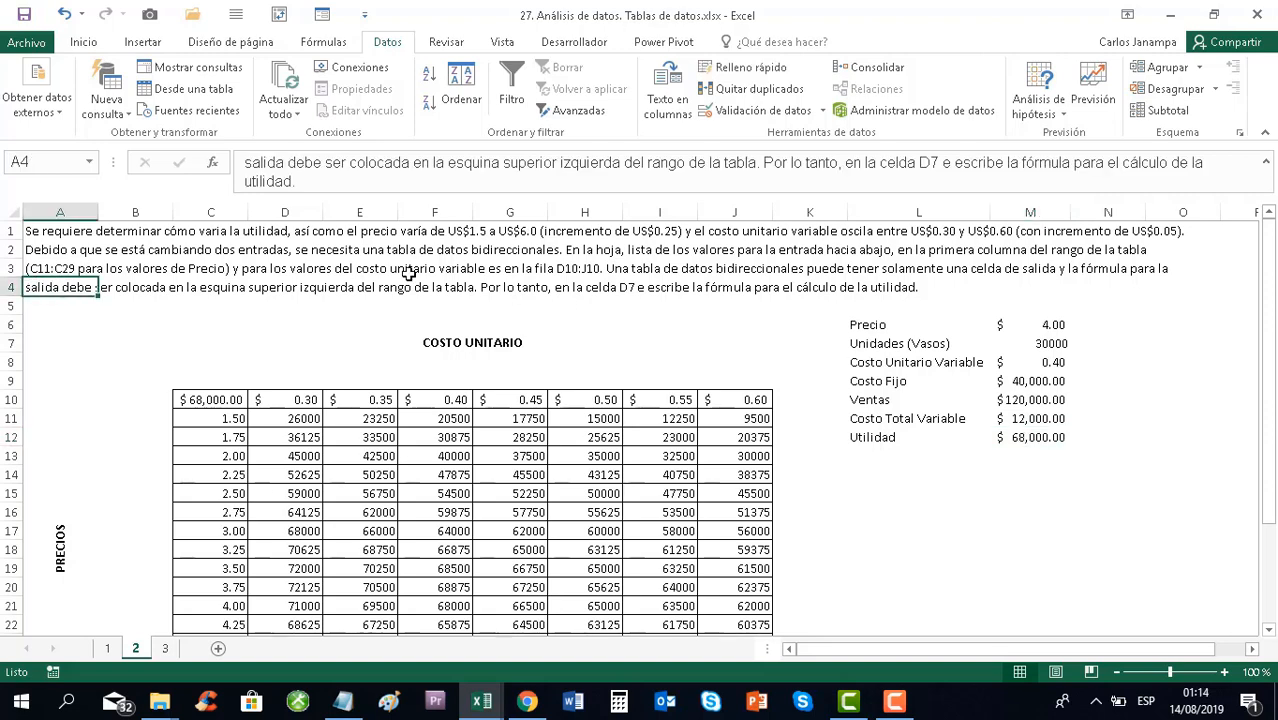
{"action": "left_click", "coordinate": [939, 162]}
{"action": "key", "text": "BackSpace"}
{"action": "key", "text": "BackSpace"}
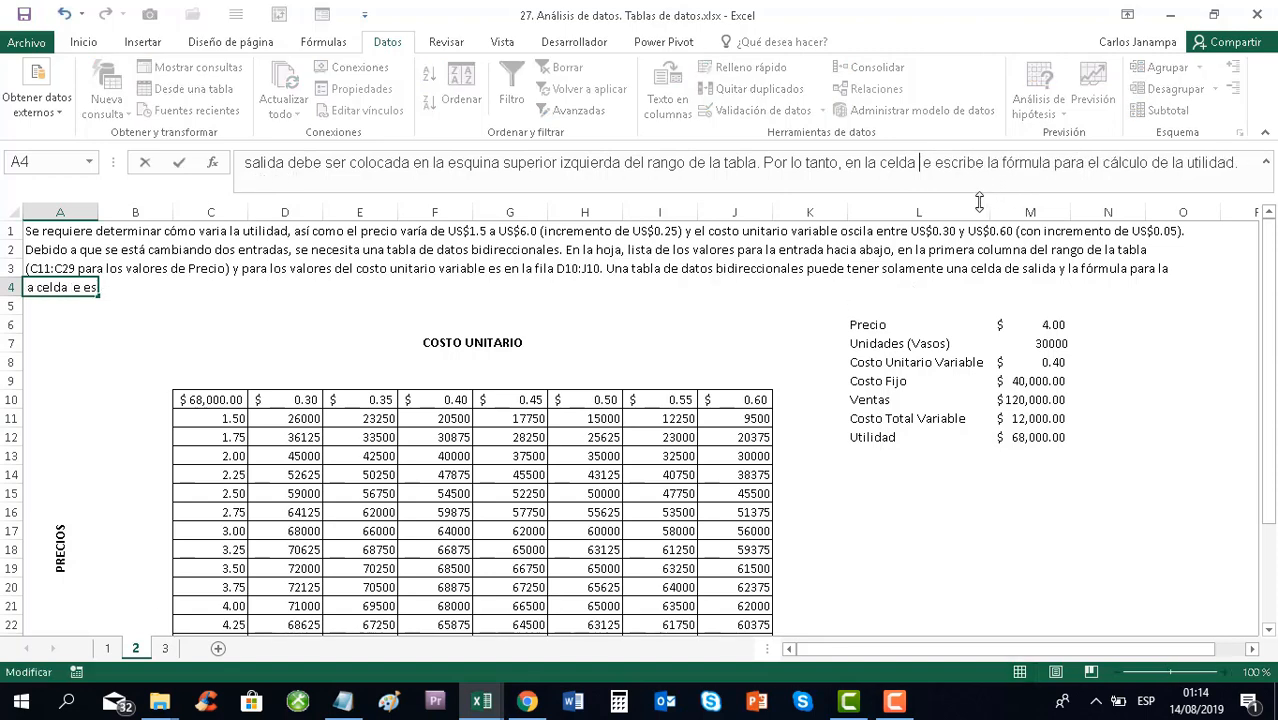
{"action": "type", "text": "M12"}
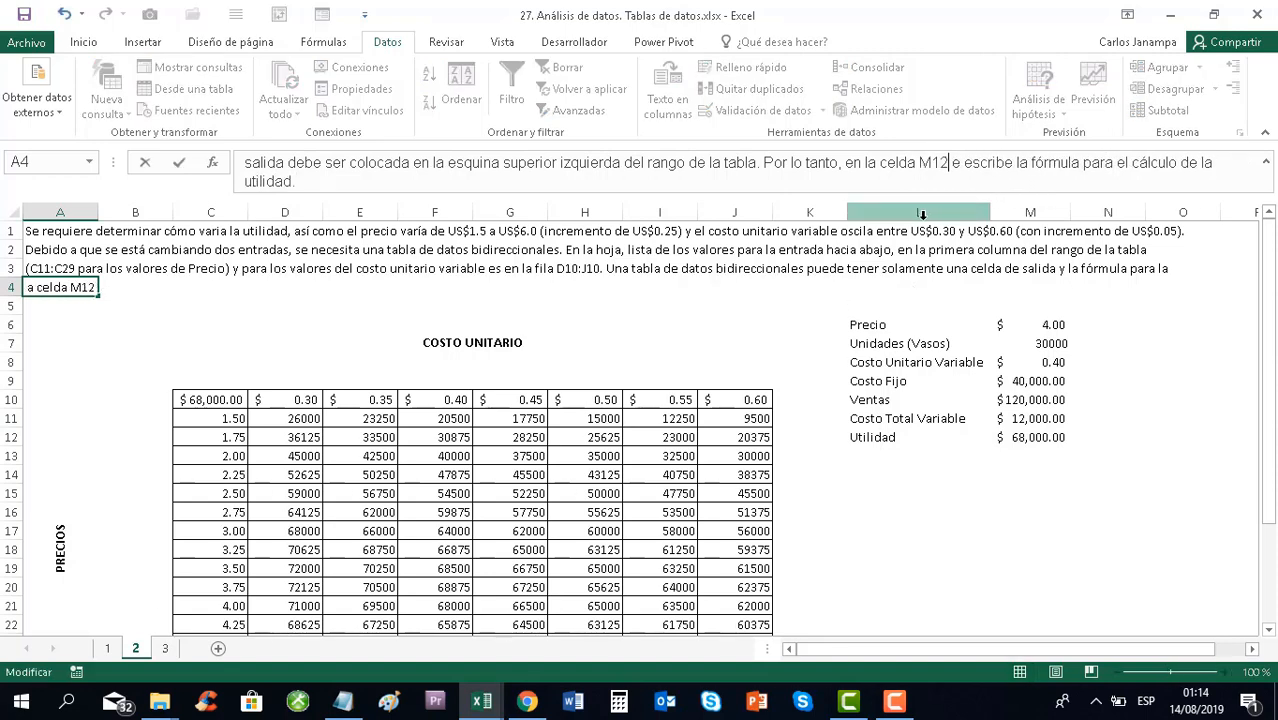
{"action": "key", "text": "Return"}
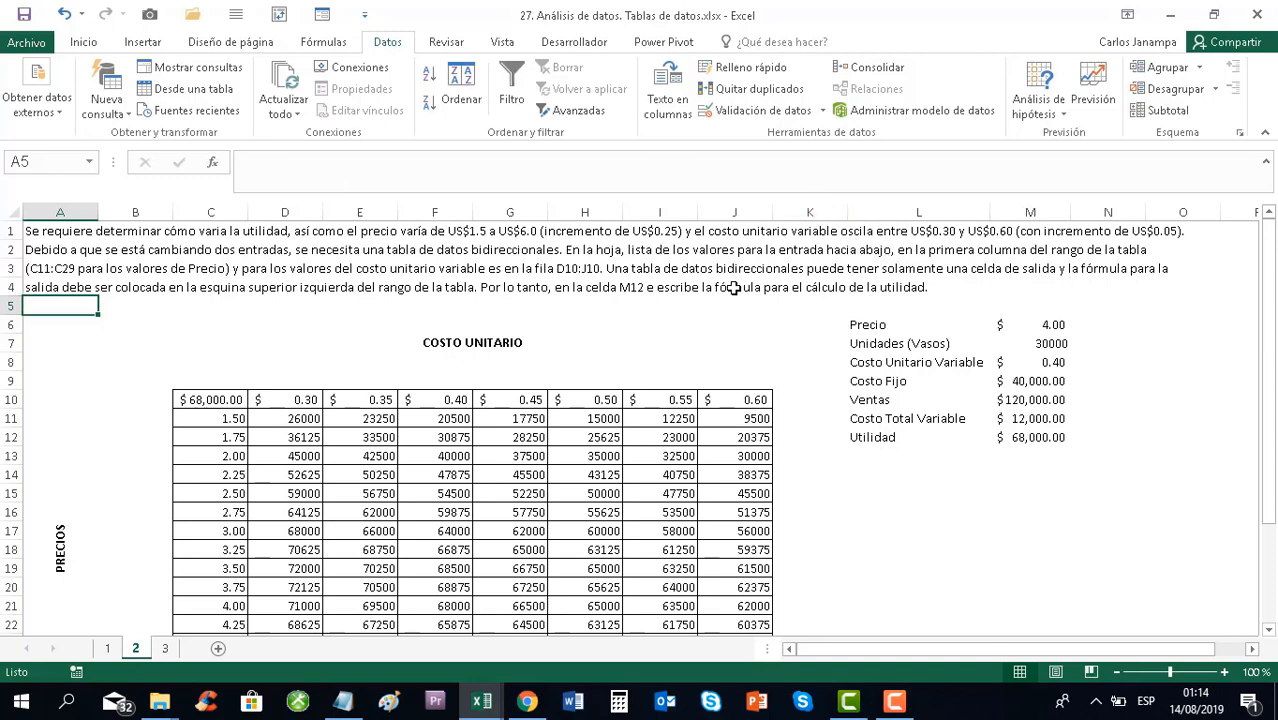
{"action": "left_click", "coordinate": [465, 272]}
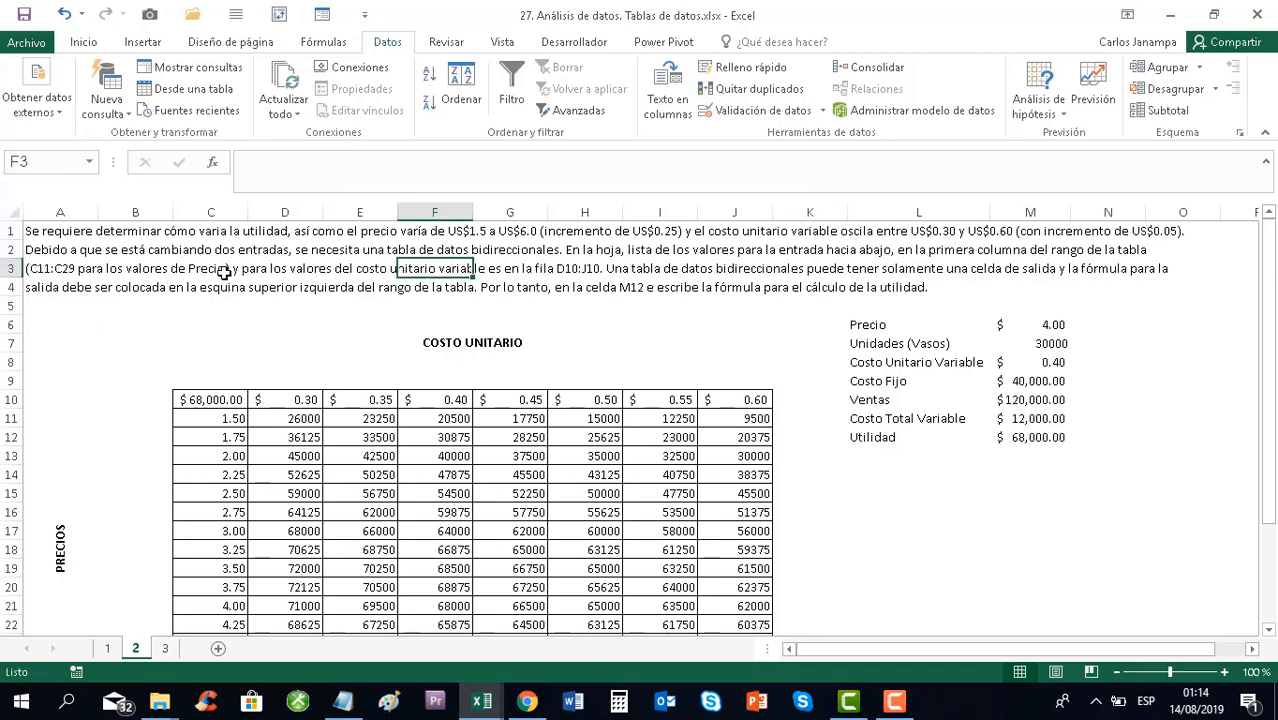
{"action": "left_click", "coordinate": [62, 269]}
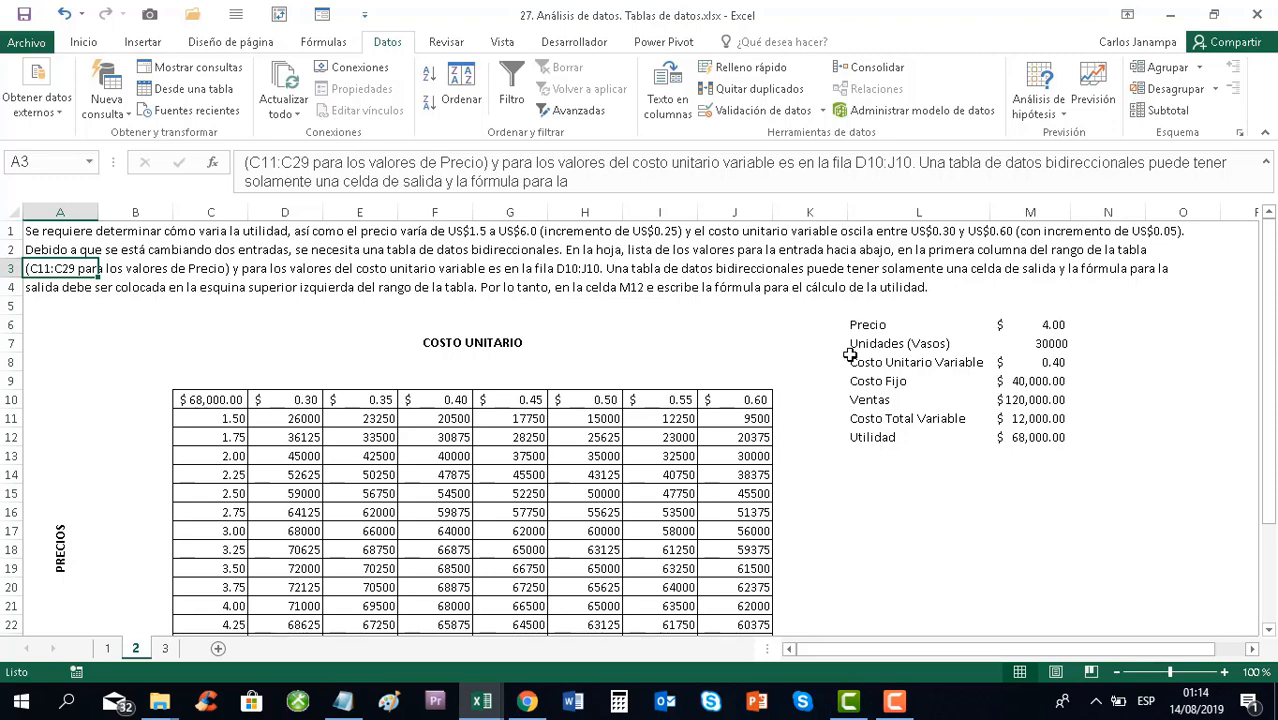
{"action": "scroll", "coordinate": [435, 472], "scroll_direction": "down", "scroll_amount": 4}
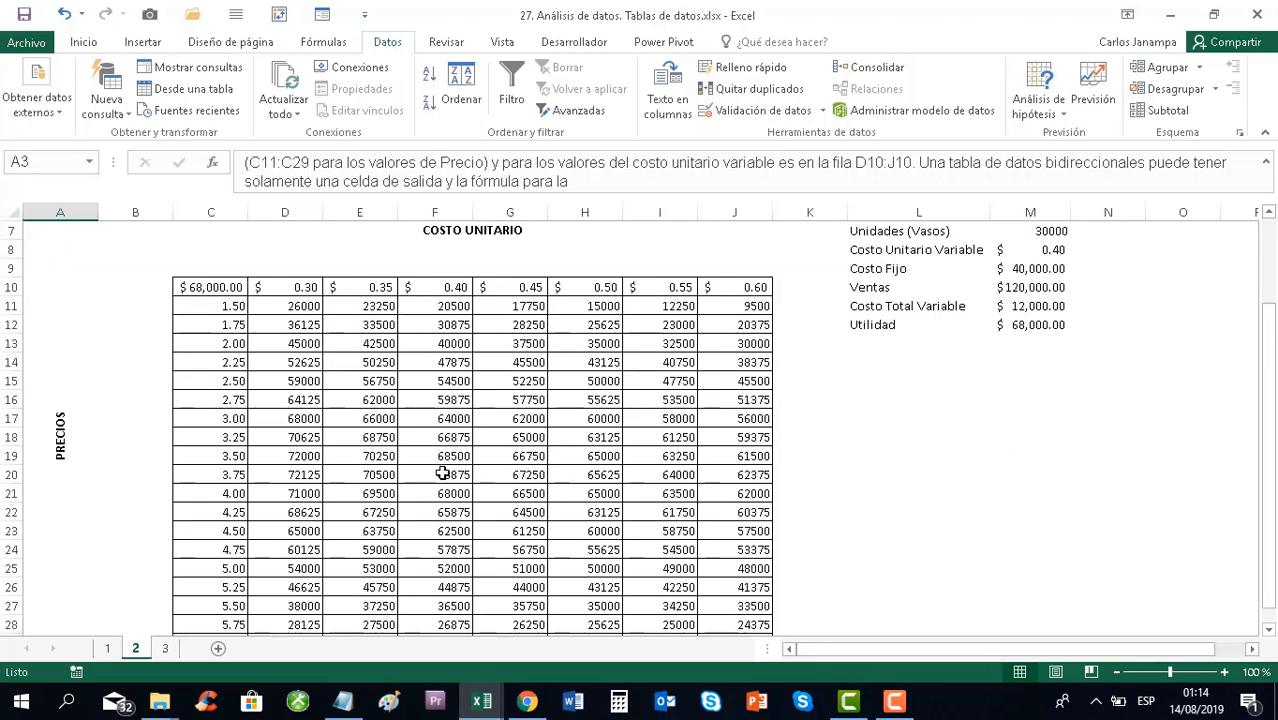
{"action": "scroll", "coordinate": [241, 400], "scroll_direction": "up", "scroll_amount": 4}
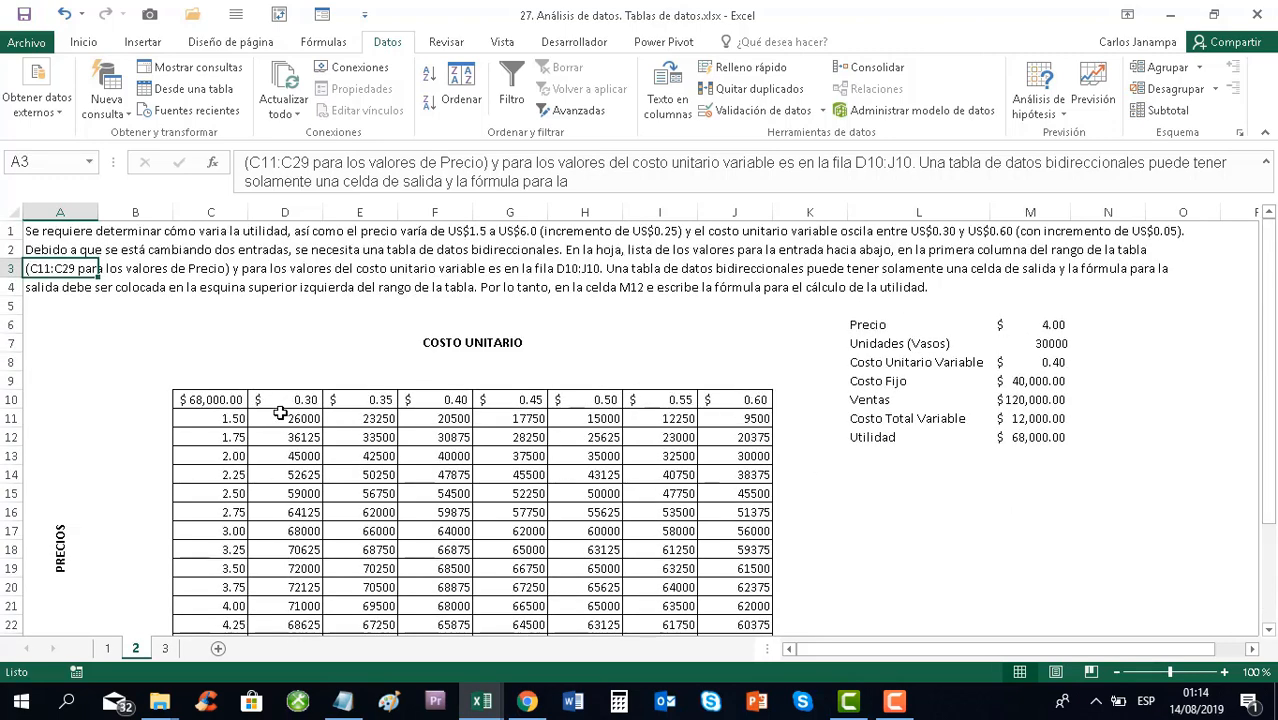